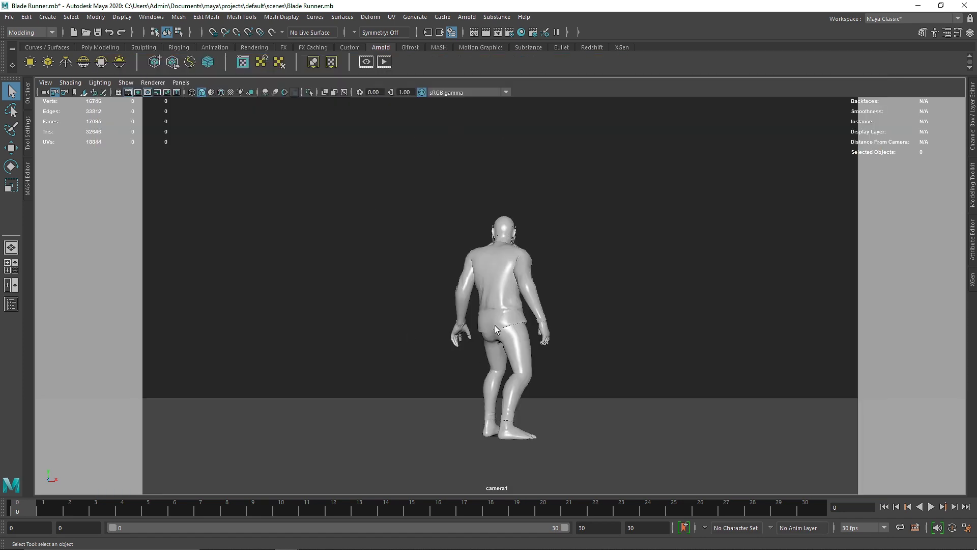
# - Examine the ground plane, the human figure and the camera from several angles in the perspective view
pyautogui.press('space')
pyautogui.moveTo(486, 286); pyautogui.dragTo(486, 250)
pyautogui.keyDown('alt'); pyautogui.moveTo(507, 330); pyautogui.dragTo(429, 282); pyautogui.keyUp('alt')
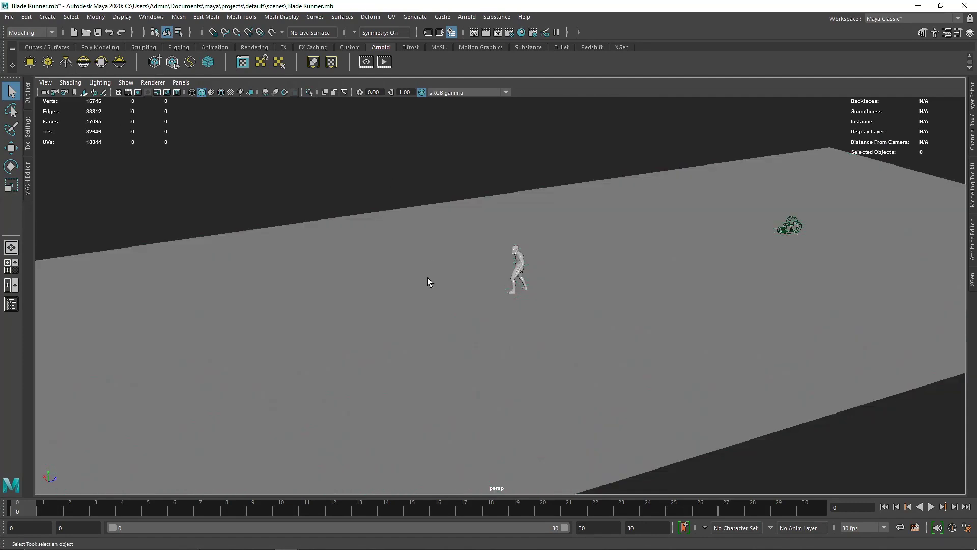
pyautogui.keyDown('alt'); pyautogui.moveTo(527, 119); pyautogui.dragTo(476, 236); pyautogui.keyUp('alt')
pyautogui.click(509, 272)
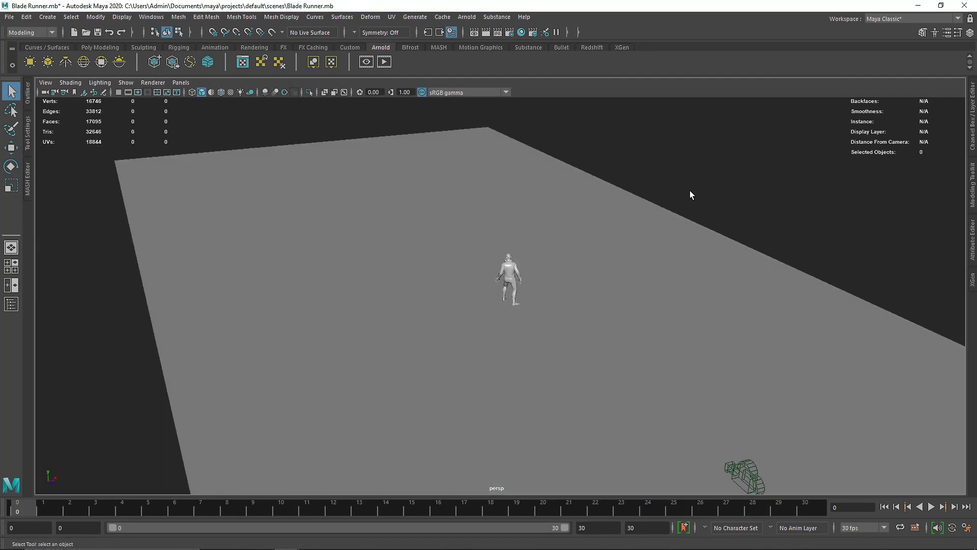
pyautogui.click(690, 191)
pyautogui.keyDown('alt'); pyautogui.moveTo(690, 191); pyautogui.dragTo(555, 224); pyautogui.keyUp('alt')
# - Look through camera1 in the viewport
pyautogui.click(180, 83)
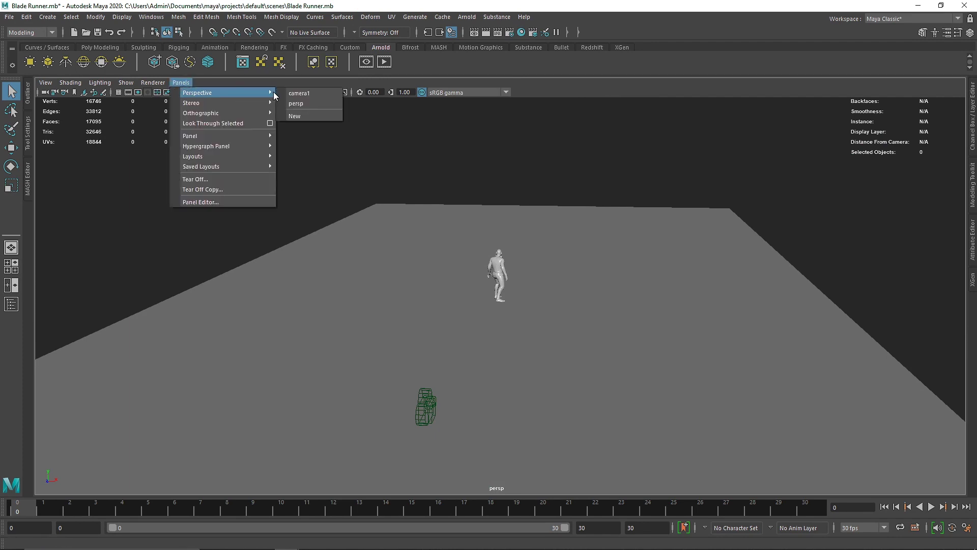
pyautogui.click(300, 93)
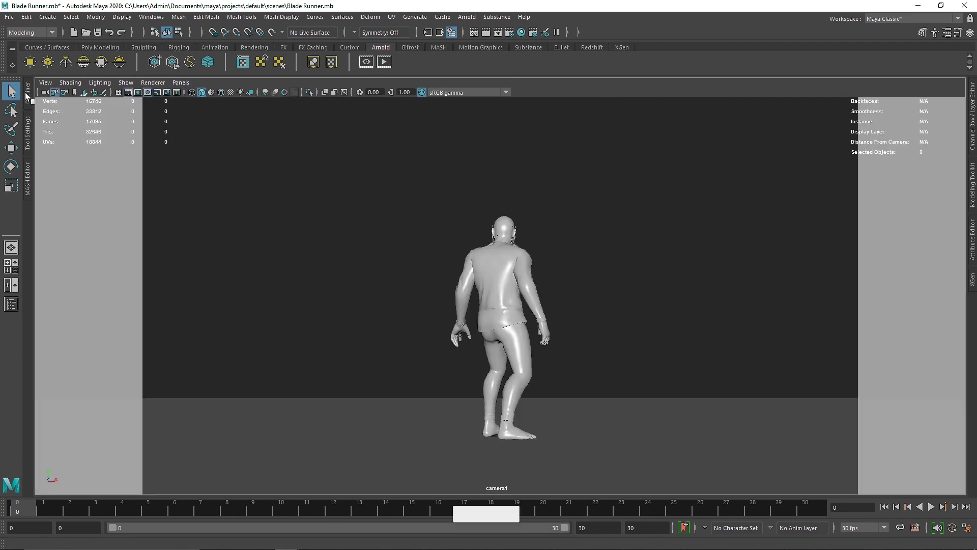
pyautogui.click(27, 93)
pyautogui.click(50, 83)
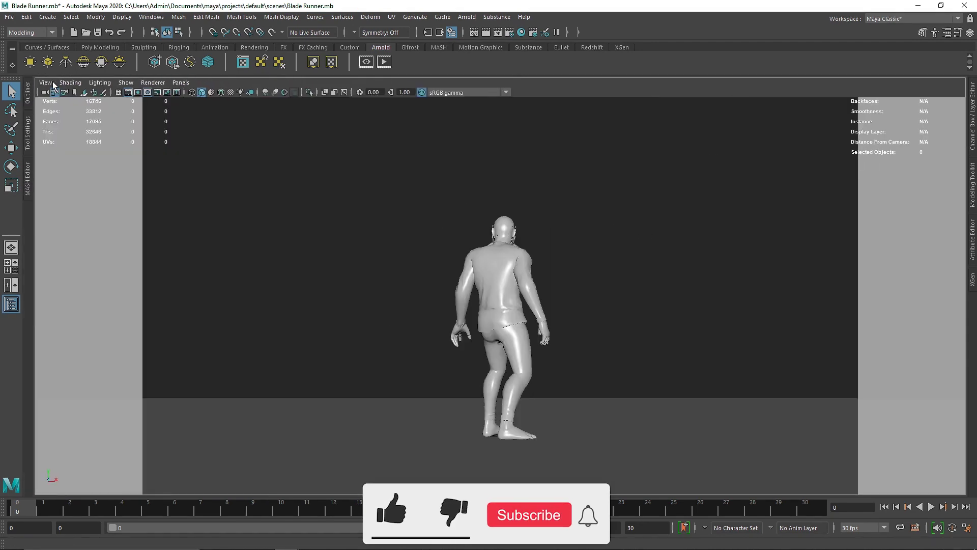
# - Open the Arnold RenderView and delete the sky dome light
pyautogui.click(385, 63)
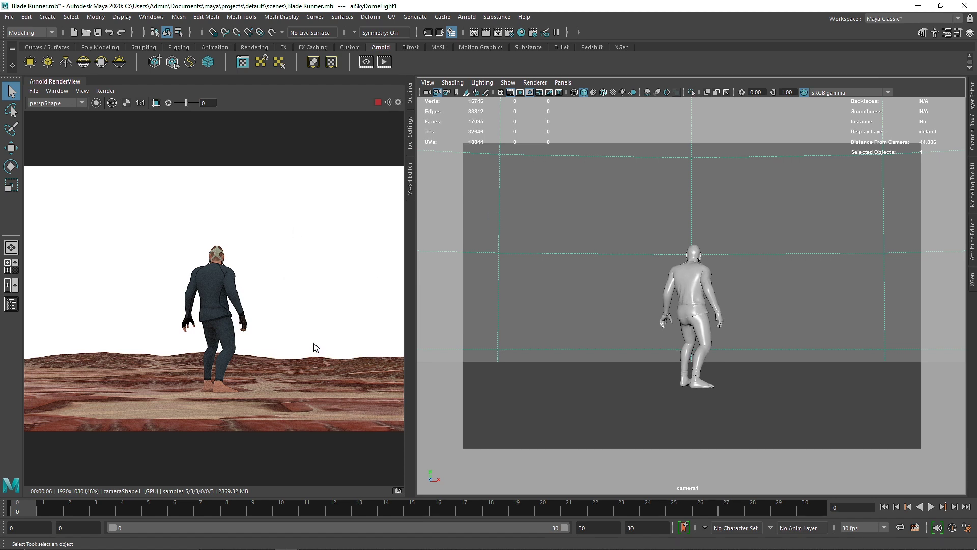
pyautogui.press('Delete')
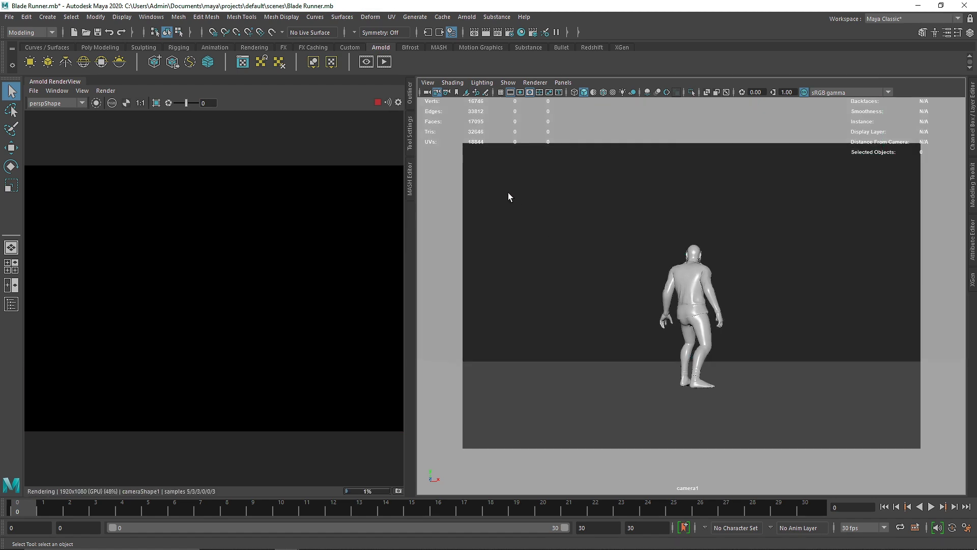
# - Set the Arnold render device to GPU in the system render settings
pyautogui.click(510, 32)
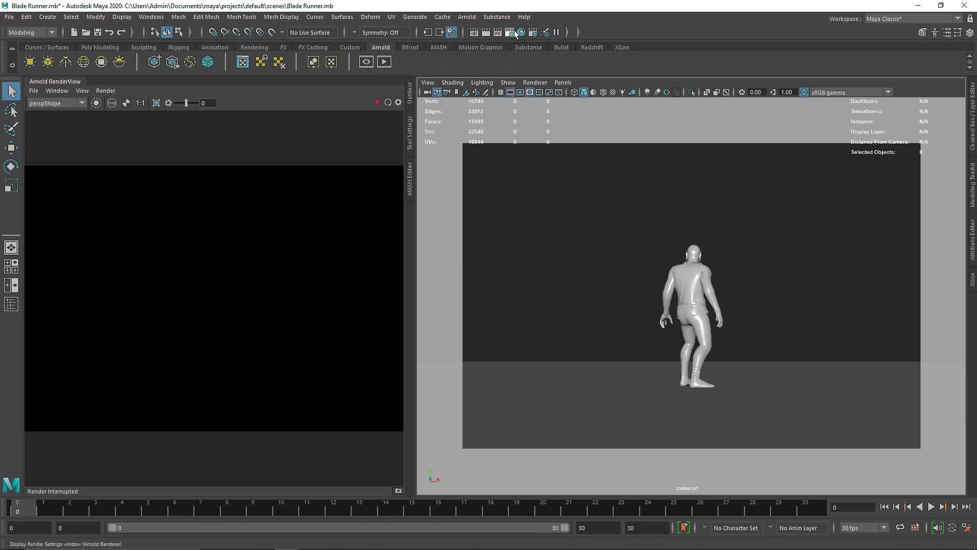
pyautogui.click(530, 358)
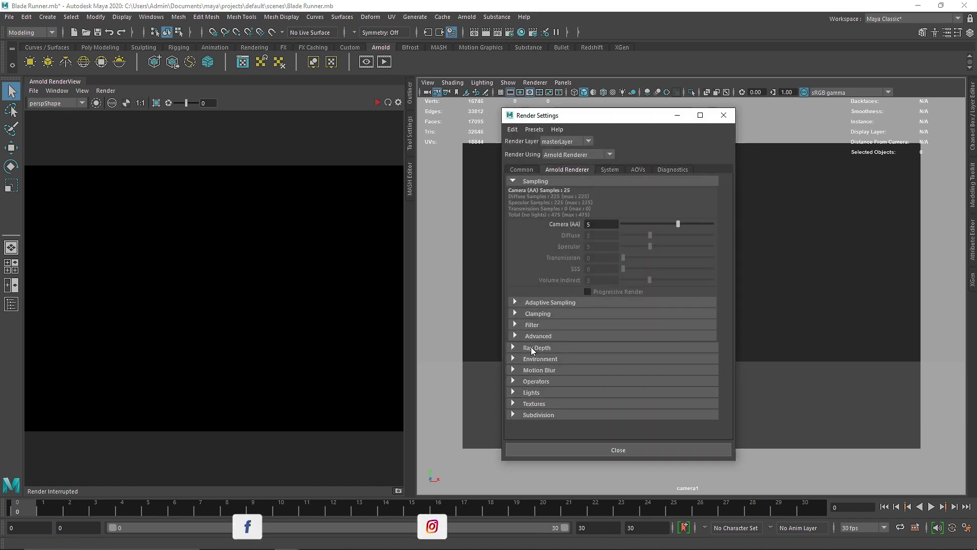
pyautogui.click(610, 170)
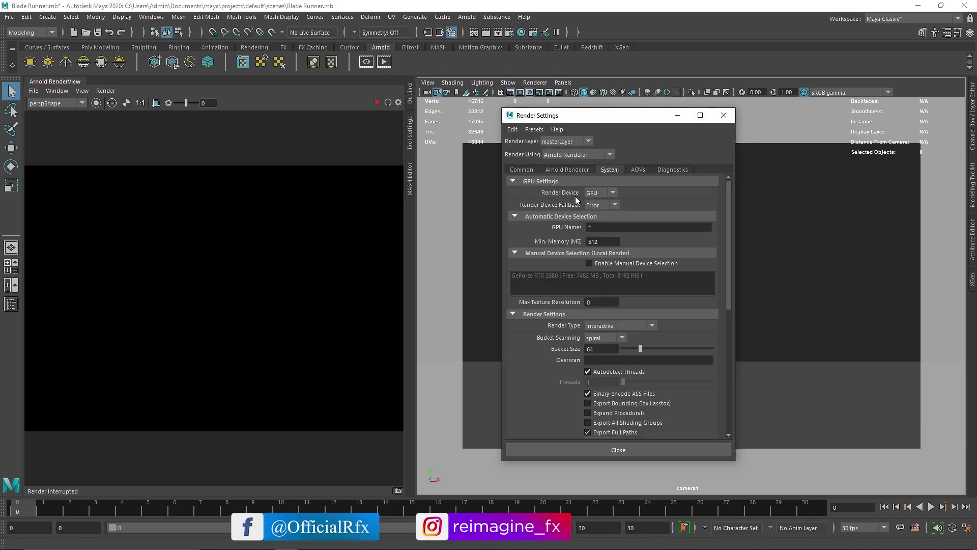
pyautogui.click(600, 193)
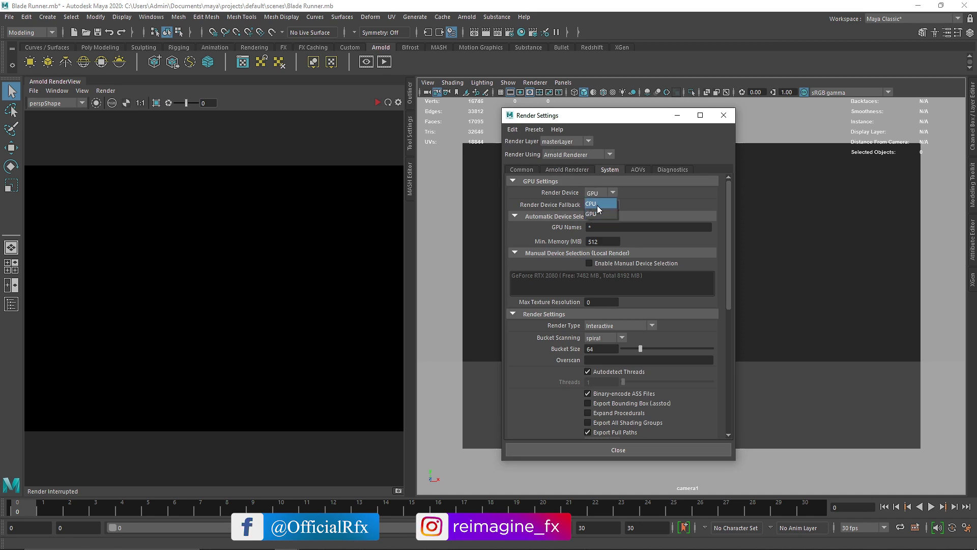
pyautogui.click(601, 214)
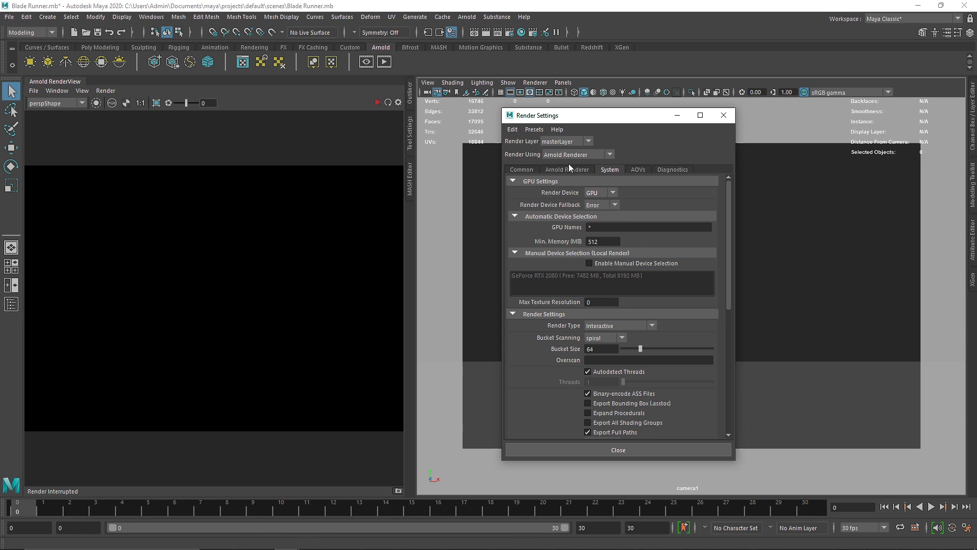
pyautogui.moveTo(606, 120); pyautogui.dragTo(646, 120)
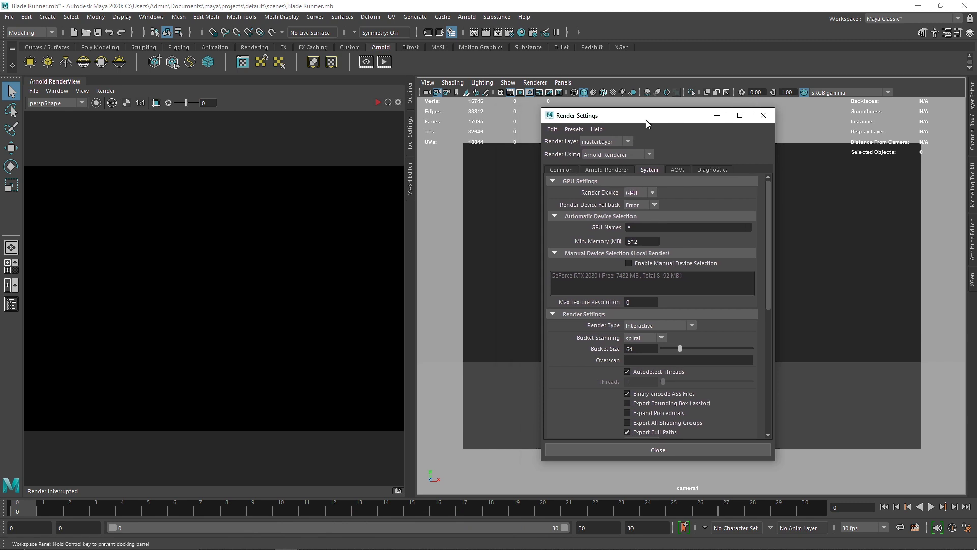
# - Create an aiFog shader as the atmosphere in the Arnold environment render settings
pyautogui.click(620, 169)
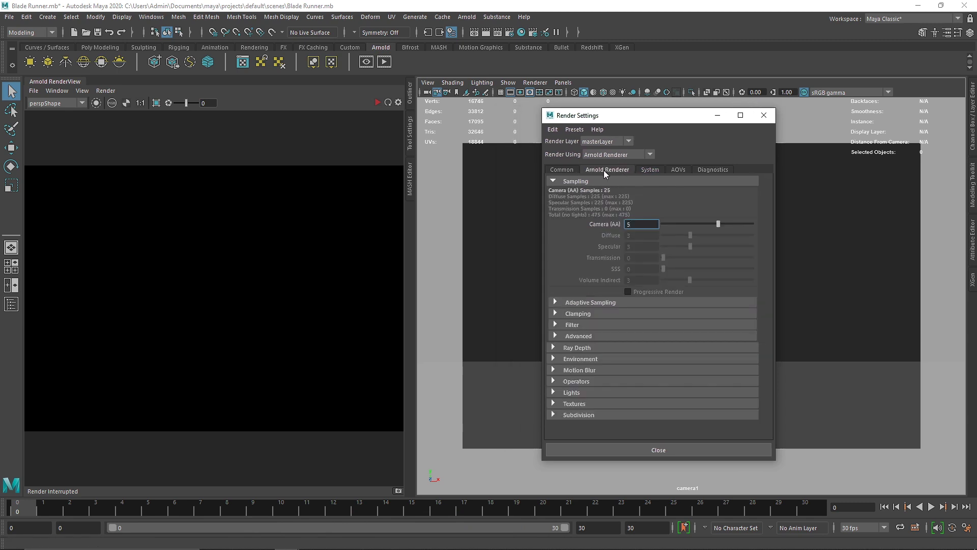
pyautogui.moveTo(640, 226); pyautogui.dragTo(607, 232)
pyautogui.click(595, 359)
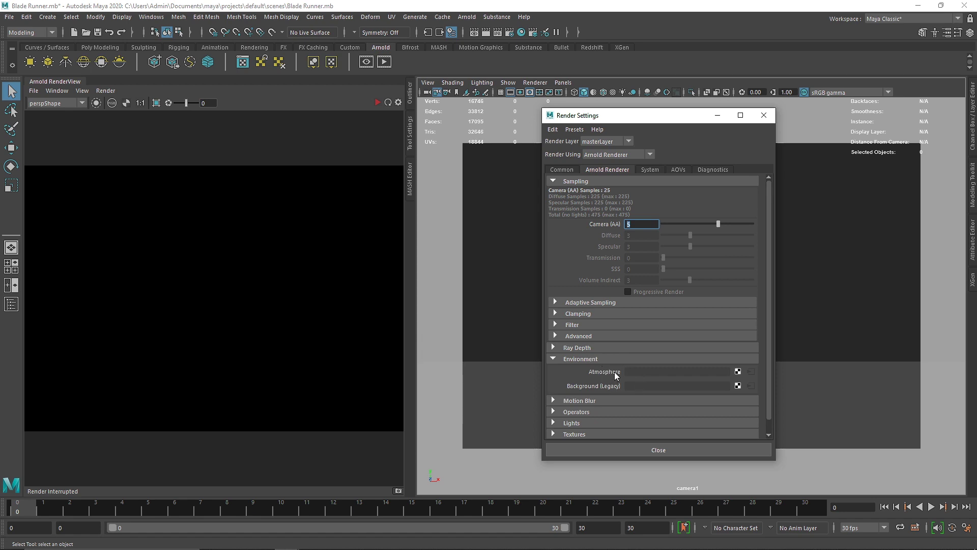
pyautogui.click(738, 372)
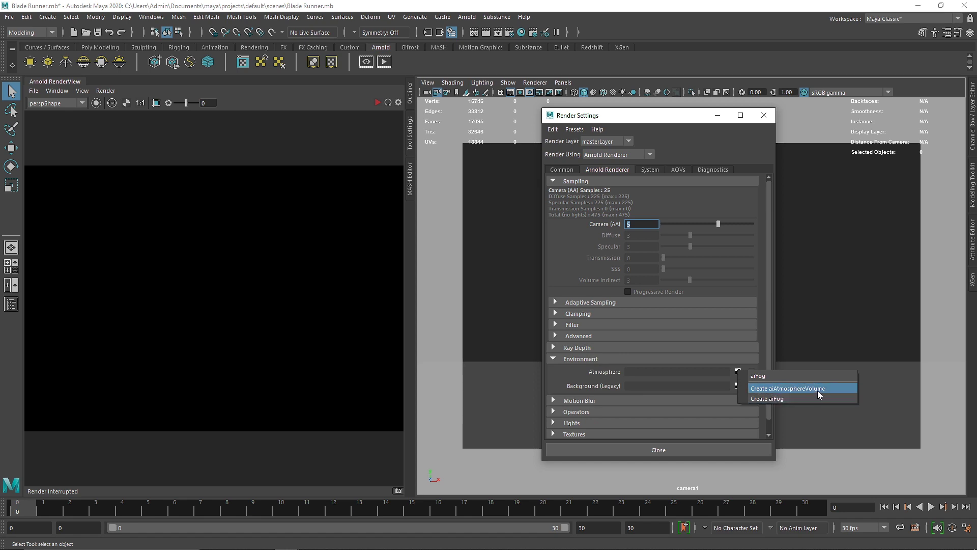
pyautogui.click(788, 398)
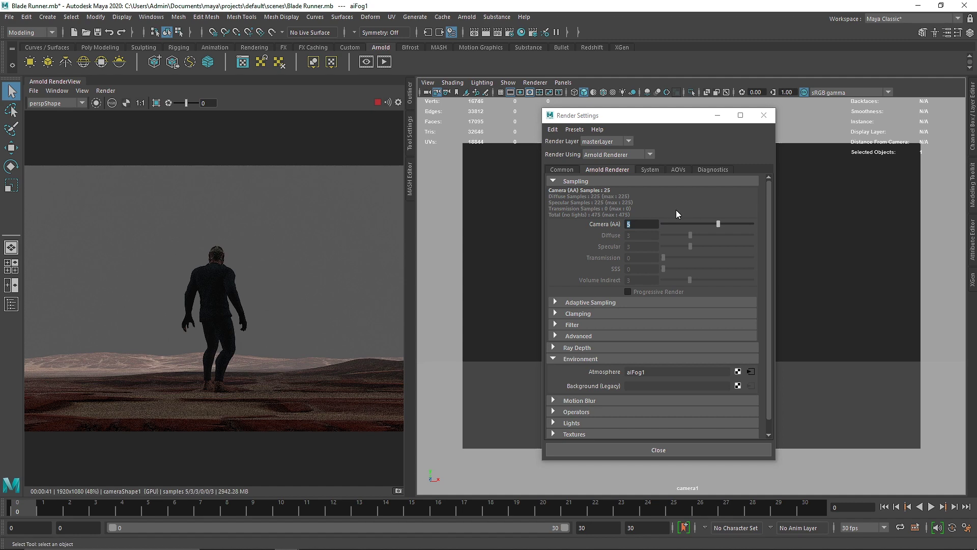
# - Switch the Arnold RenderView to the perspShape camera, close the render settings and show the fog's attributes
pyautogui.click(64, 104)
pyautogui.click(55, 109)
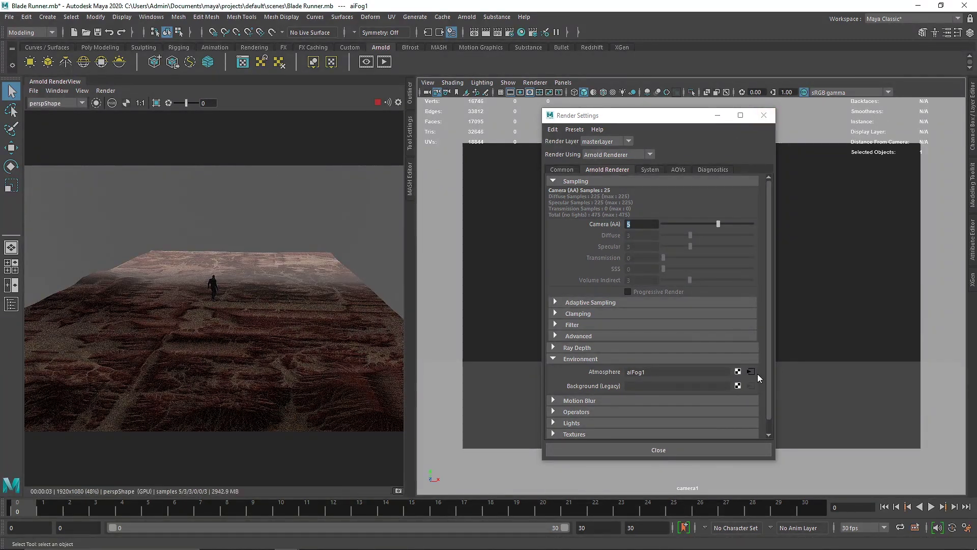
pyautogui.click(764, 115)
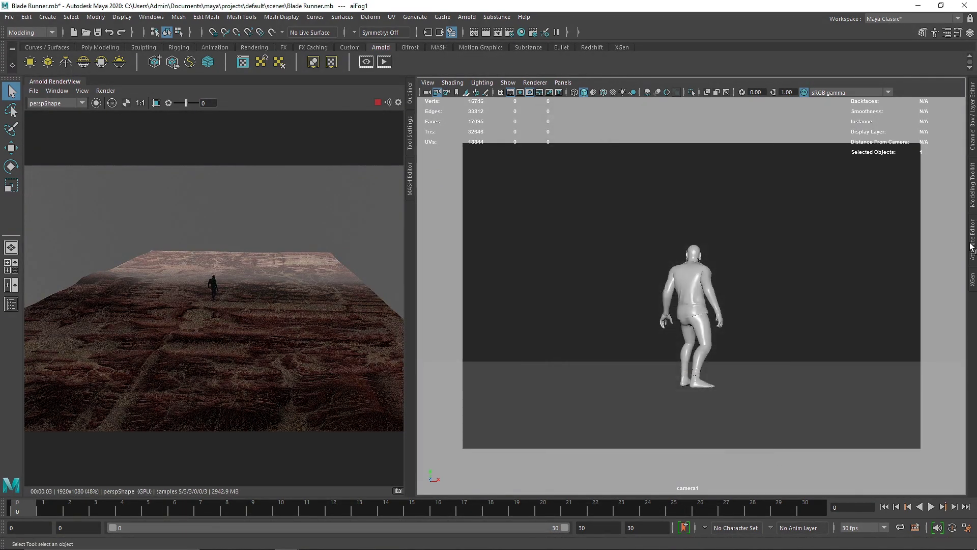
pyautogui.click(972, 239)
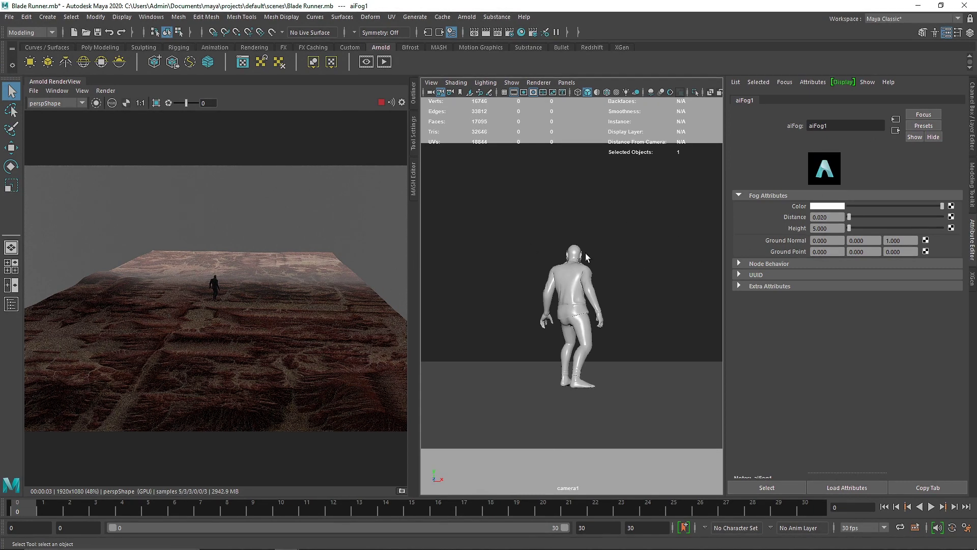
# - Examine how the fog renders across the ground from the side and at an angle in the perspective view
pyautogui.press('space')
pyautogui.moveTo(571, 267); pyautogui.dragTo(570, 211)
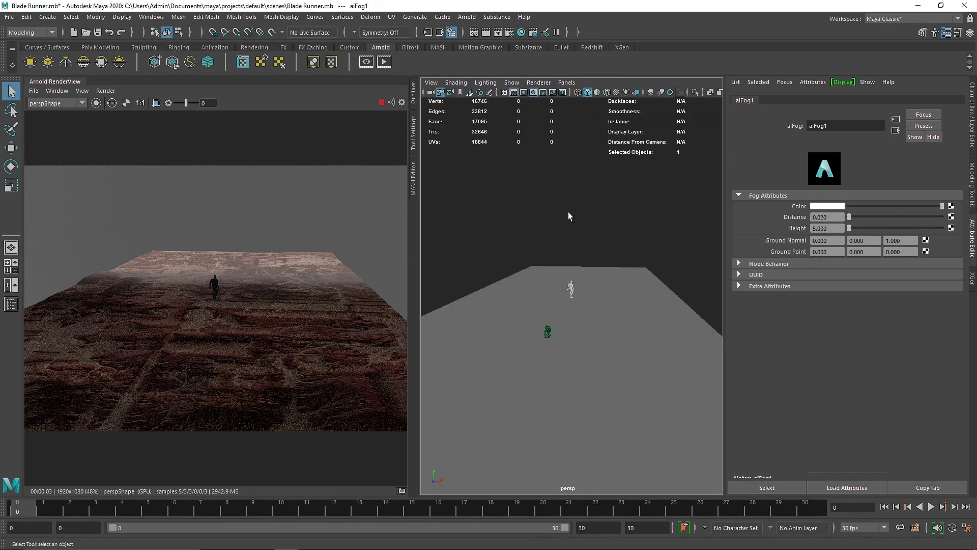
pyautogui.keyDown('alt'); pyautogui.moveTo(588, 246); pyautogui.dragTo(481, 241); pyautogui.keyUp('alt')
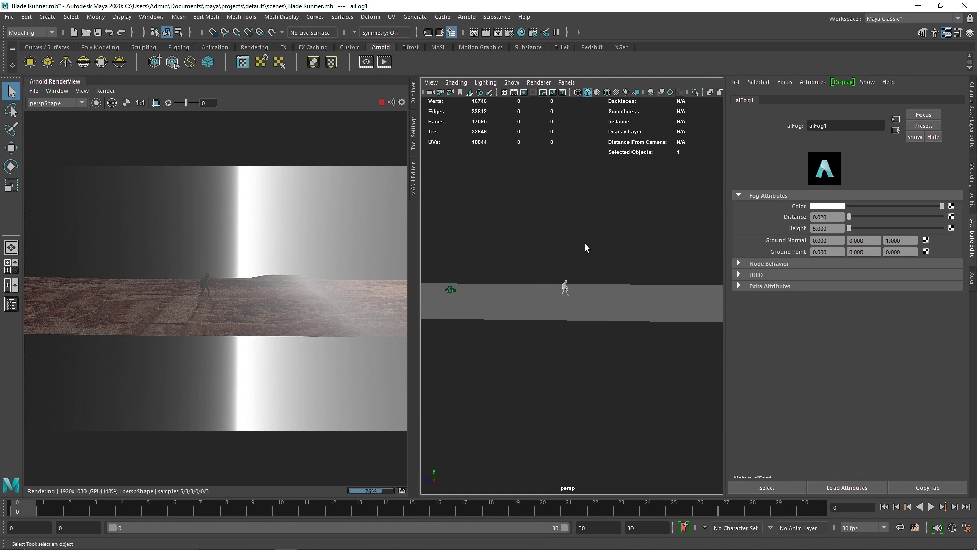
pyautogui.keyDown('alt'); pyautogui.moveTo(582, 291); pyautogui.dragTo(656, 291); pyautogui.keyUp('alt')
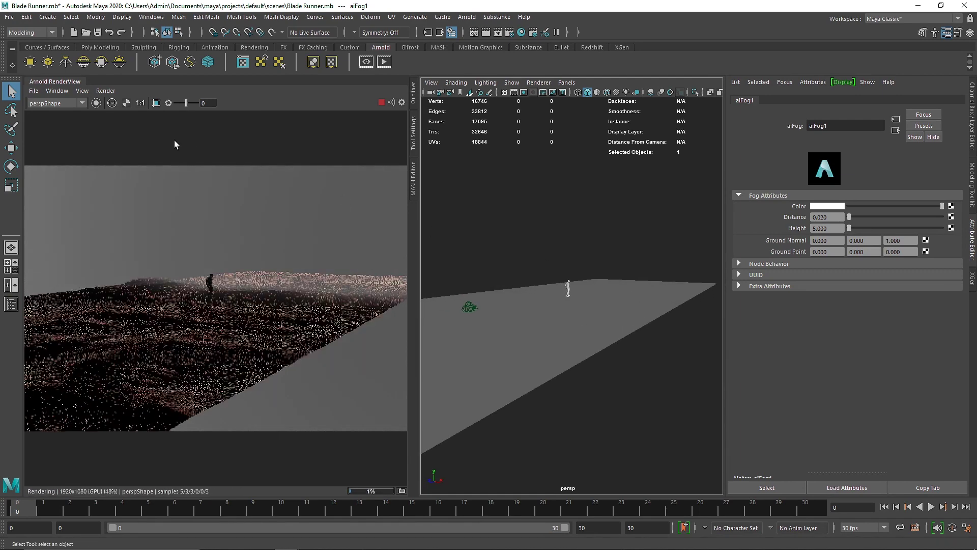
# - Sketch vertical and horizontal Grease Pencil strokes over the perspective view to illustrate the fog, and delete the sketch
pyautogui.click(482, 96)
pyautogui.moveTo(519, 175); pyautogui.dragTo(859, 102)
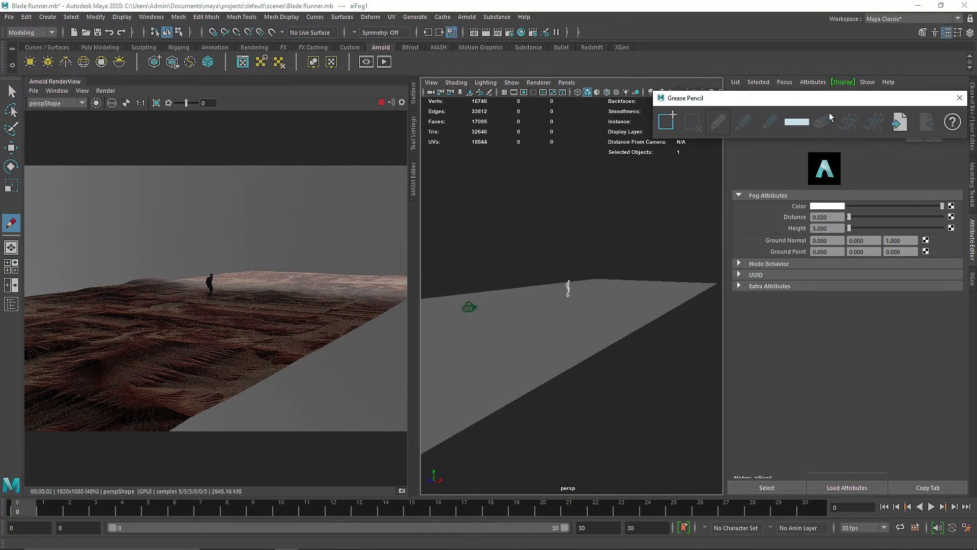
pyautogui.moveTo(556, 169); pyautogui.dragTo(566, 369)
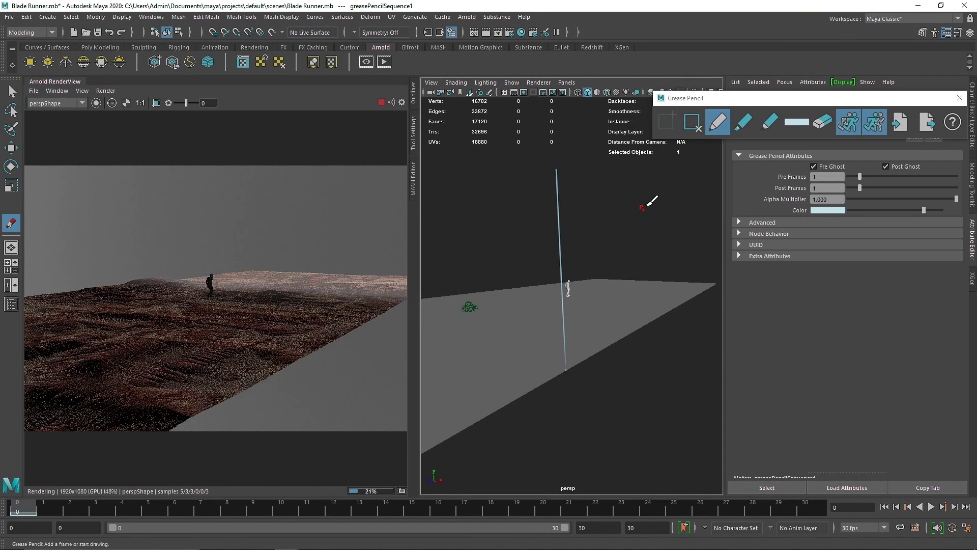
pyautogui.hotkey('ctrl', 'z')
pyautogui.moveTo(486, 262); pyautogui.dragTo(477, 168)
pyautogui.moveTo(511, 253); pyautogui.dragTo(511, 161)
pyautogui.moveTo(544, 254)
pyautogui.mouseDown()
pyautogui.moveTo(552, 183)
pyautogui.moveTo(720, 212)
pyautogui.moveTo(484, 233)
pyautogui.moveTo(458, 224)
pyautogui.mouseUp()
pyautogui.moveTo(418, 172)
pyautogui.mouseDown()
pyautogui.moveTo(597, 170)
pyautogui.moveTo(433, 174)
pyautogui.mouseUp()
pyautogui.moveTo(508, 153)
pyautogui.mouseDown()
pyautogui.moveTo(435, 193)
pyautogui.moveTo(484, 224)
pyautogui.mouseUp()
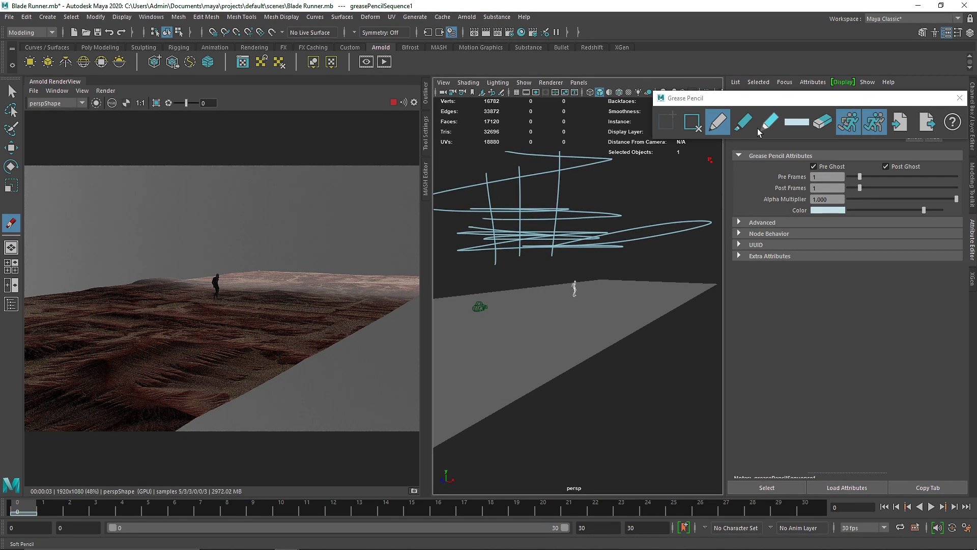
pyautogui.click(693, 123)
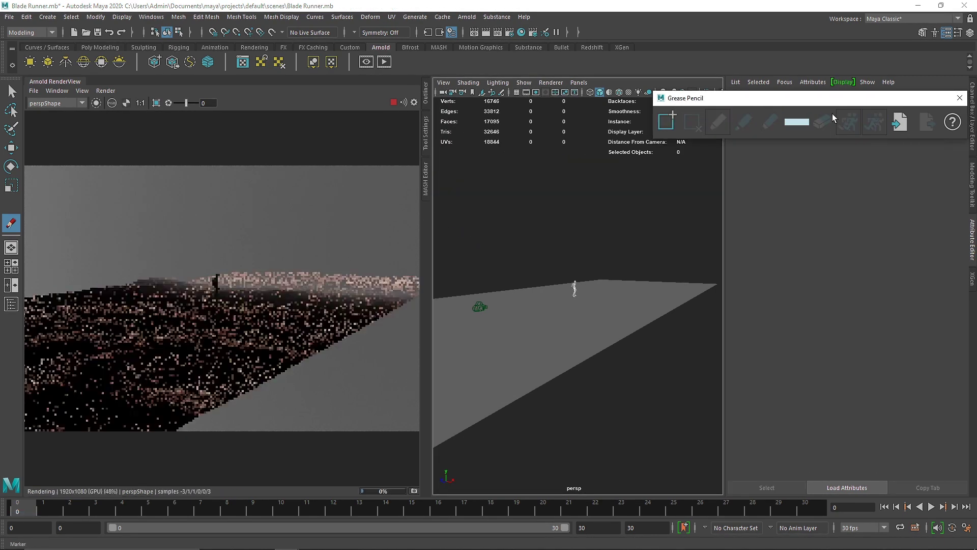
pyautogui.click(960, 99)
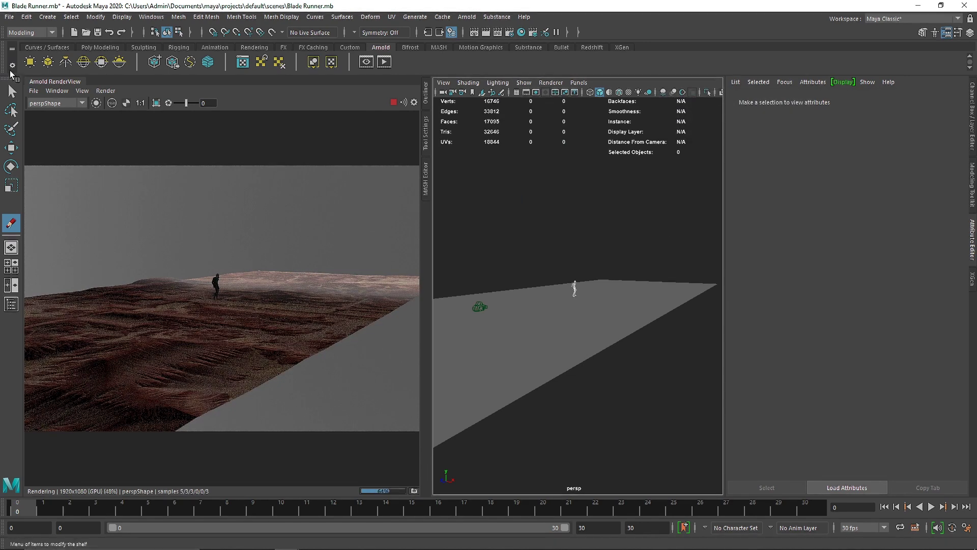
pyautogui.click(11, 91)
# - Reopen the fog's attributes from the atmosphere setting and set its Ground Normal to 0, 1, 0
pyautogui.click(509, 32)
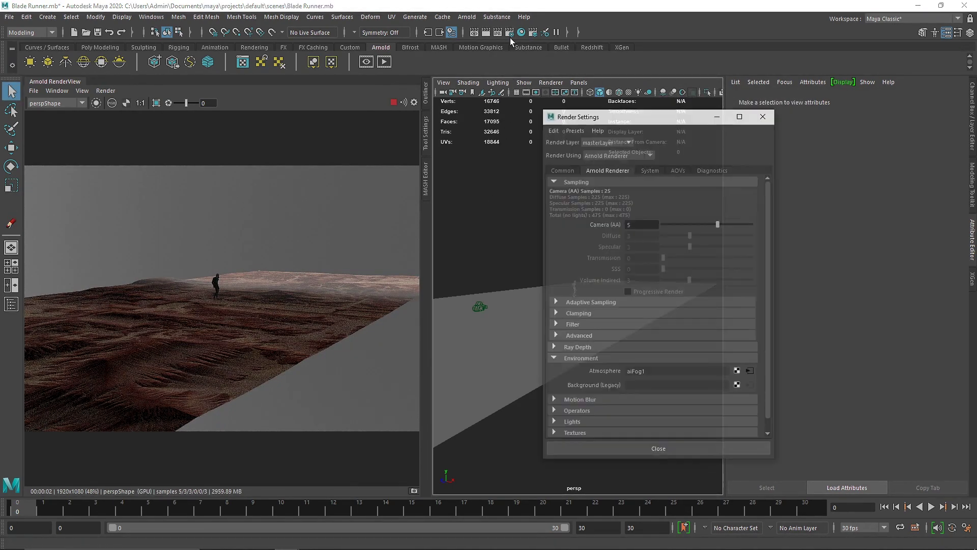
pyautogui.click(750, 370)
pyautogui.click(762, 118)
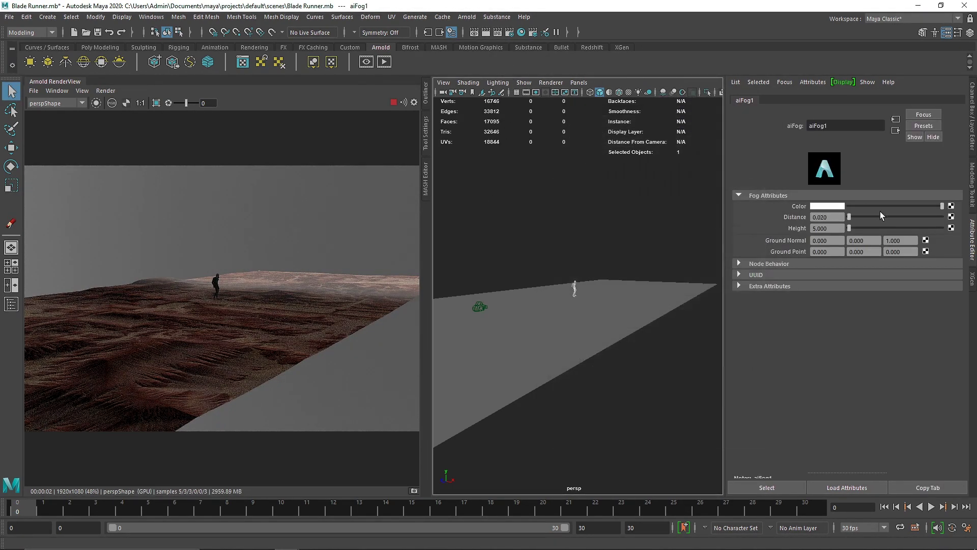
pyautogui.click(890, 240)
pyautogui.click(900, 243)
pyautogui.doubleClick(866, 242)
pyautogui.write('1')
pyautogui.press('Return')
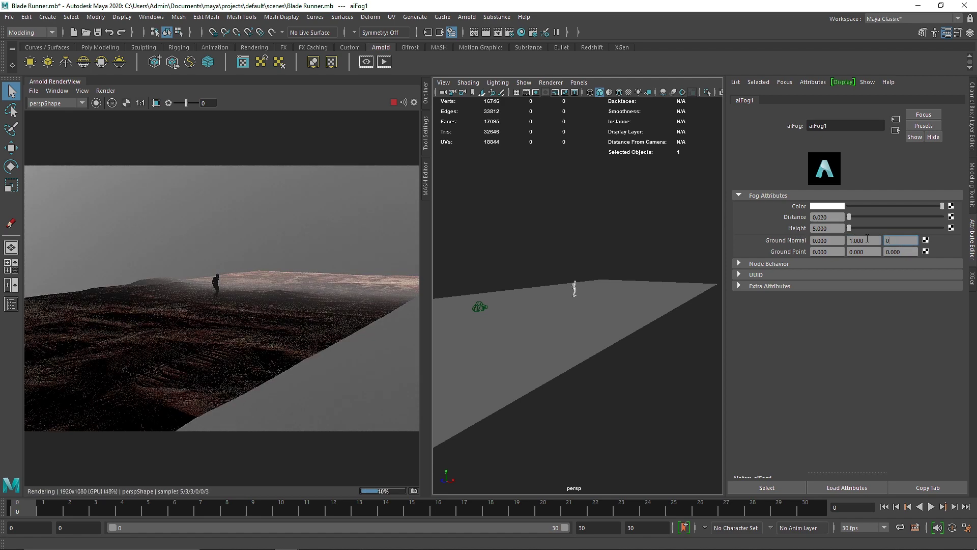
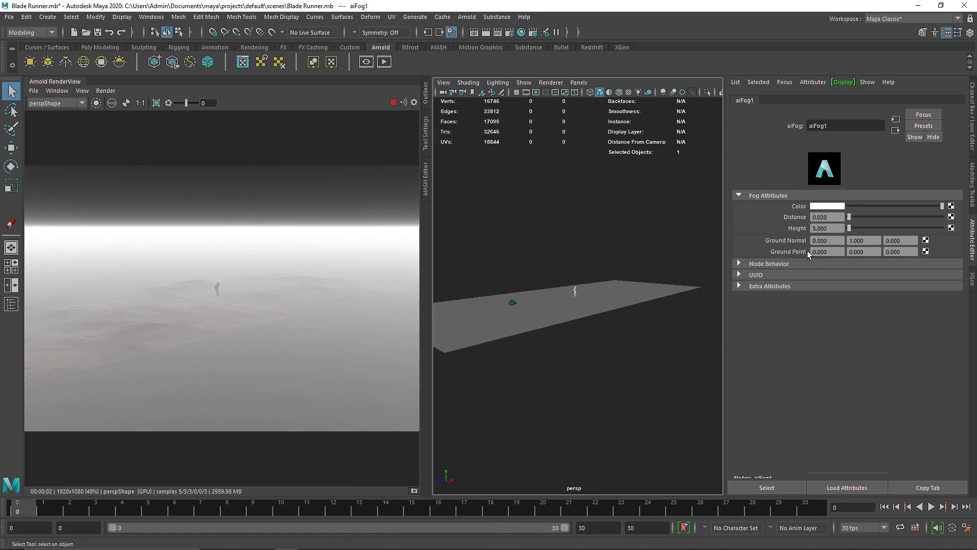
# - Set the fog's Ground Point Y to -10 and render through cameraShape1
pyautogui.click(814, 252)
pyautogui.click(848, 252)
pyautogui.write('-10')
pyautogui.press('Return')
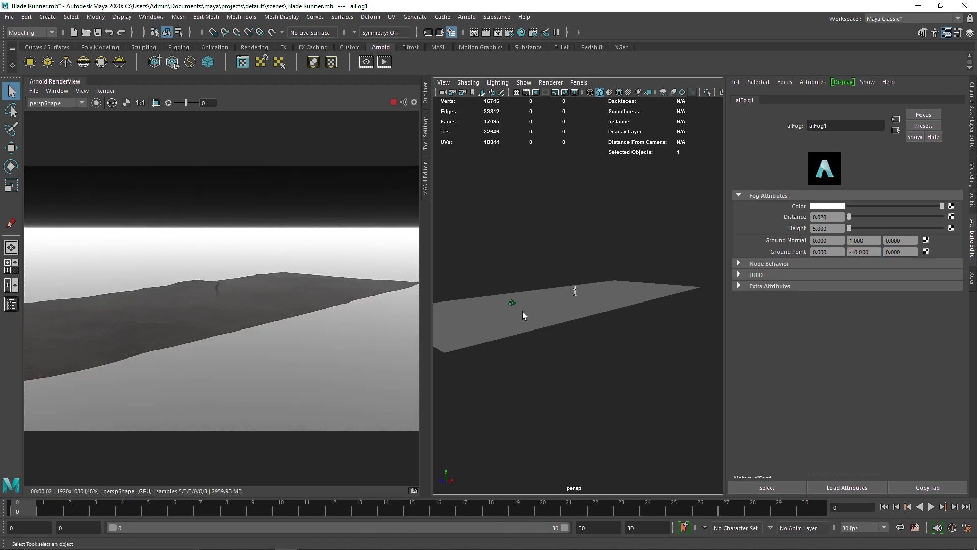
pyautogui.click(55, 103)
pyautogui.click(57, 117)
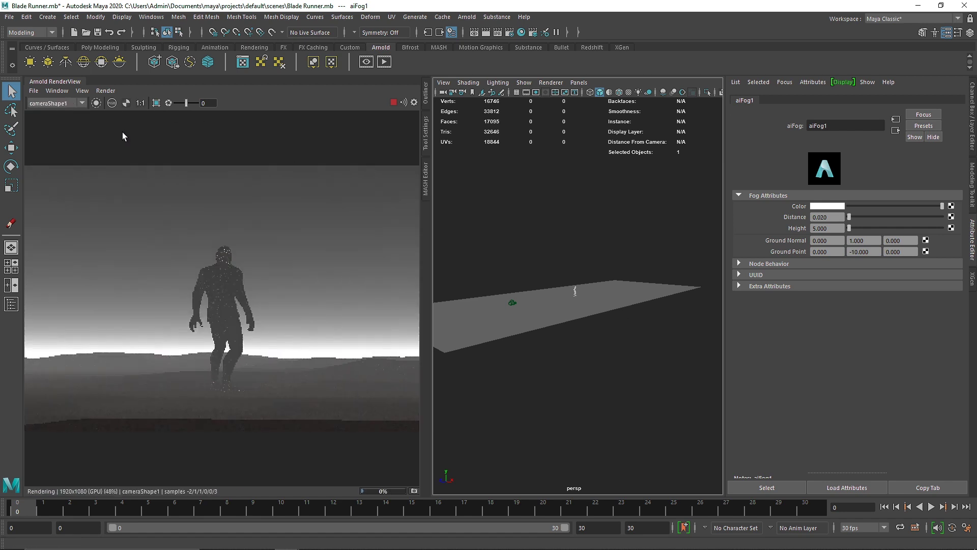
# - Try Ground Point Y values of 0, -1 and -100 for the fog
pyautogui.moveTo(871, 252); pyautogui.dragTo(806, 244)
pyautogui.write('0')
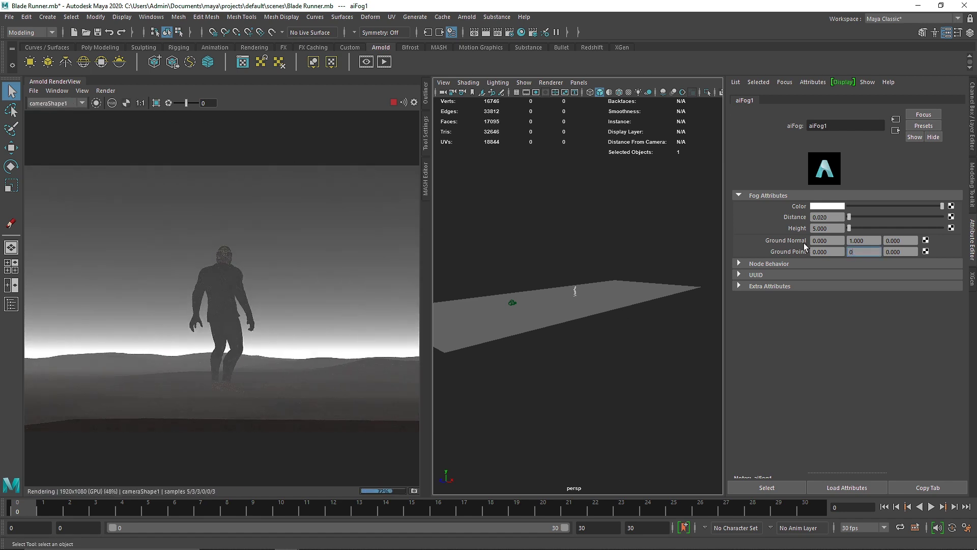
pyautogui.press('Return')
pyautogui.moveTo(867, 251); pyautogui.dragTo(819, 249)
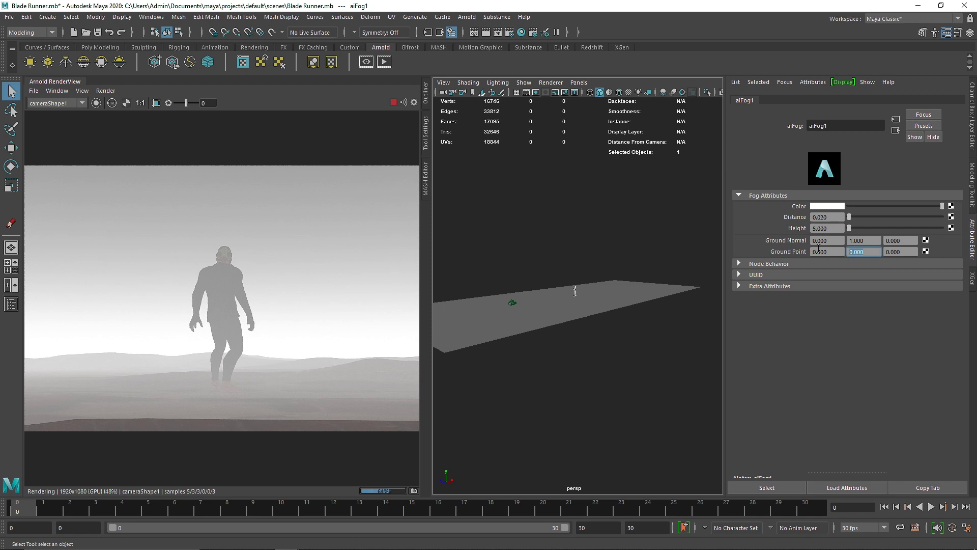
pyautogui.write('-1')
pyautogui.press('Return')
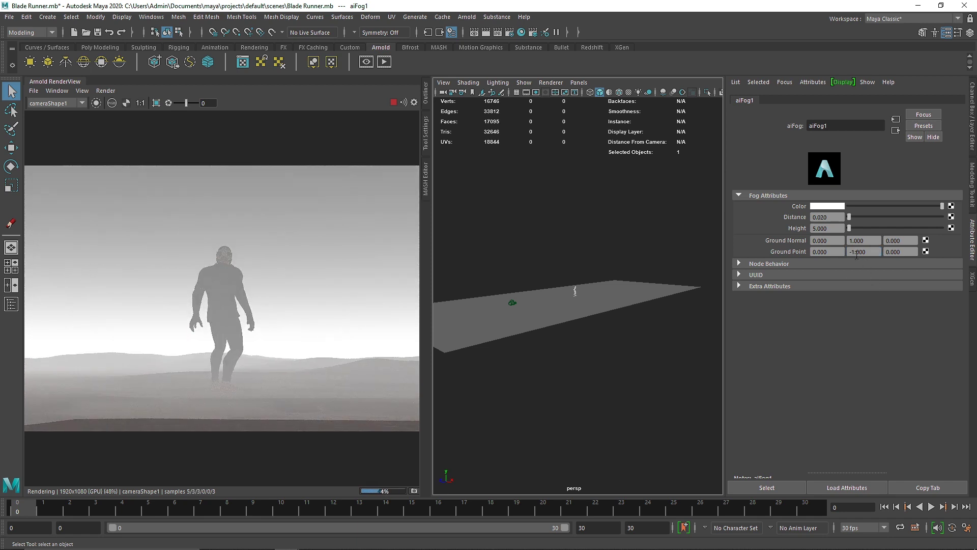
pyautogui.write('0')
pyautogui.press('Return')
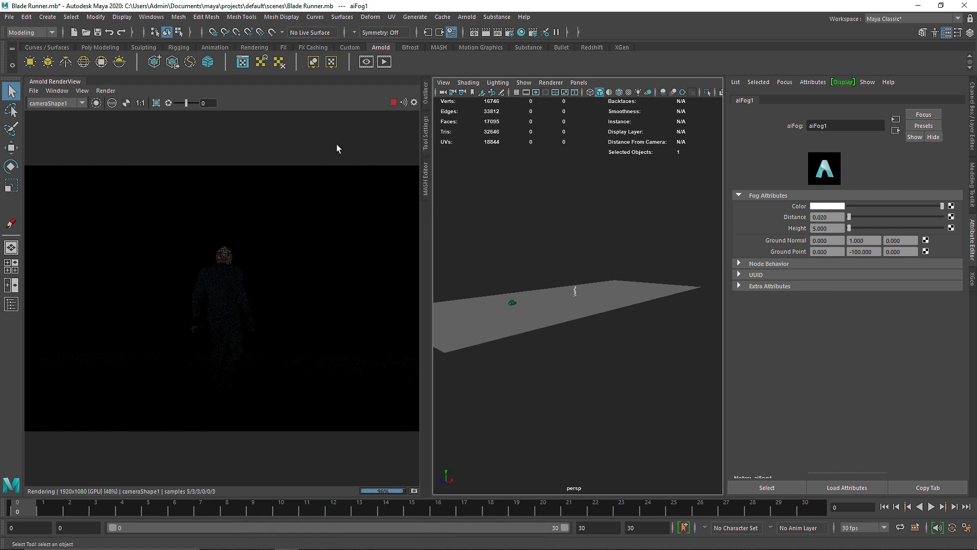
# - Render through perspShape to examine the lowered fog from the side
pyautogui.click(48, 103)
pyautogui.click(50, 119)
pyautogui.keyDown('alt'); pyautogui.moveTo(585, 342); pyautogui.dragTo(578, 323); pyautogui.keyUp('alt')
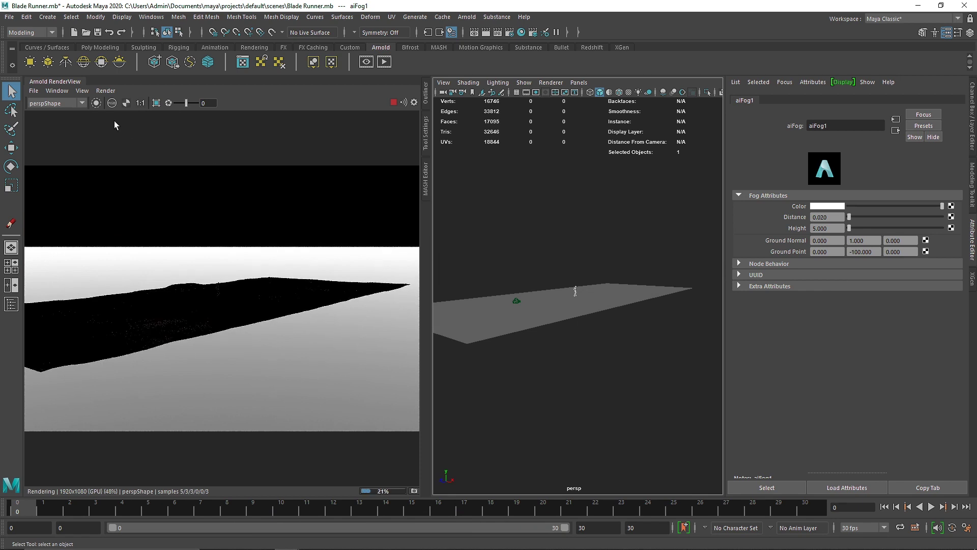
# - Return the render to cameraShape1 and set the fog's Ground Point Y to -50
pyautogui.click(43, 103)
pyautogui.click(44, 113)
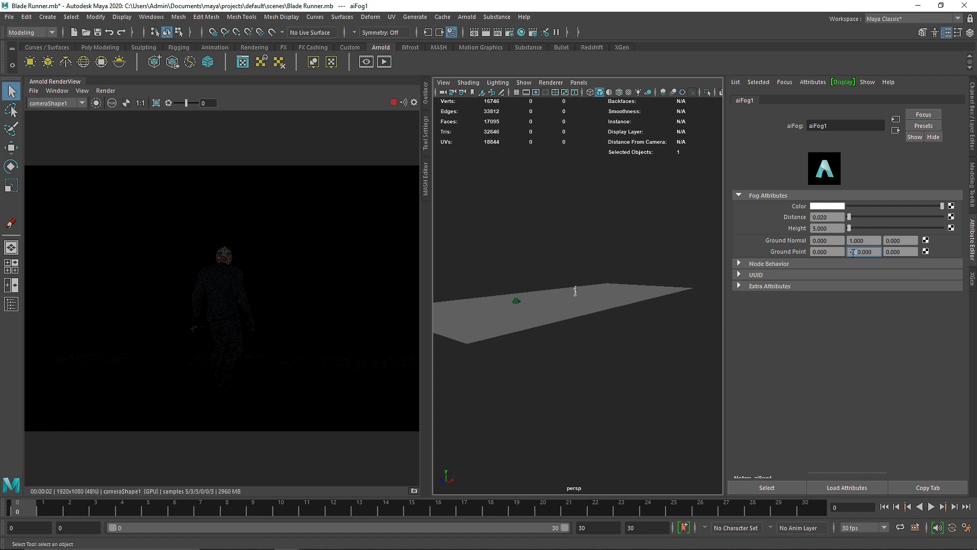
pyautogui.press('Return')
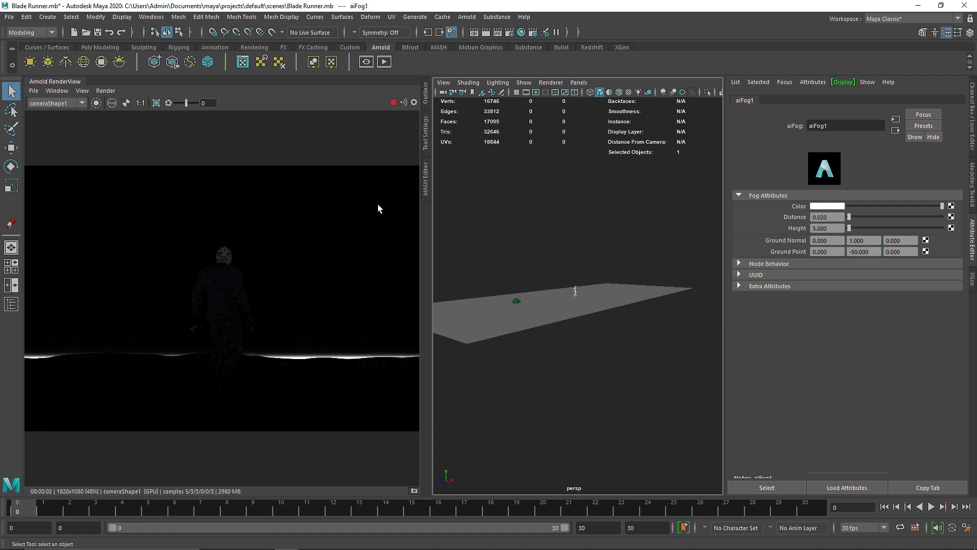
# - Sketch a vertical arrow and horizontal Grease Pencil strokes over the ground to illustrate fog height, delete the sketch and return to the Select Tool
pyautogui.click(501, 93)
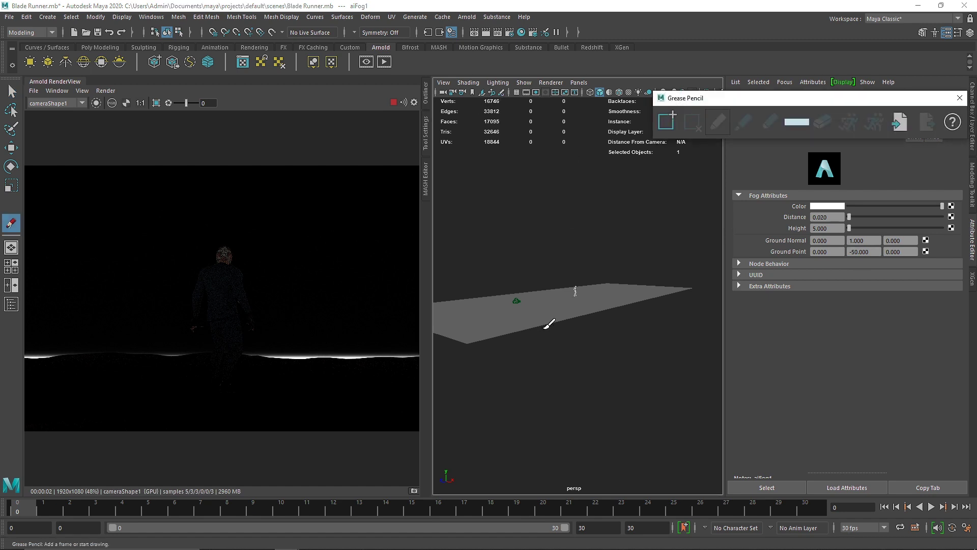
pyautogui.moveTo(470, 340)
pyautogui.mouseDown()
pyautogui.moveTo(478, 155)
pyautogui.moveTo(498, 189)
pyautogui.mouseUp()
pyautogui.moveTo(619, 316)
pyautogui.mouseDown()
pyautogui.moveTo(613, 329)
pyautogui.moveTo(630, 336)
pyautogui.mouseUp()
pyautogui.moveTo(618, 295)
pyautogui.mouseDown()
pyautogui.moveTo(627, 285)
pyautogui.moveTo(484, 258)
pyautogui.moveTo(637, 221)
pyautogui.moveTo(555, 182)
pyautogui.moveTo(529, 152)
pyautogui.mouseUp()
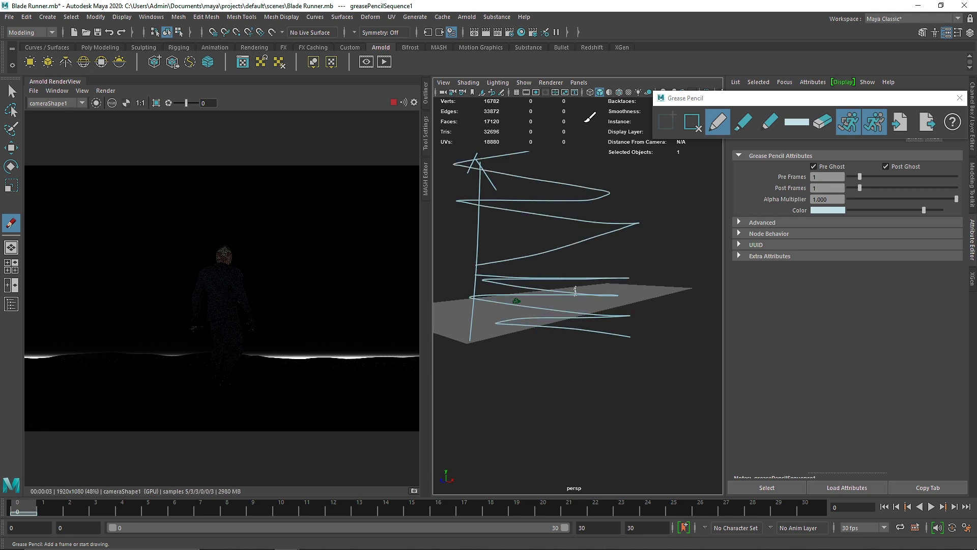
pyautogui.moveTo(509, 313)
pyautogui.mouseDown()
pyautogui.moveTo(415, 312)
pyautogui.moveTo(465, 295)
pyautogui.mouseUp()
pyautogui.click(692, 122)
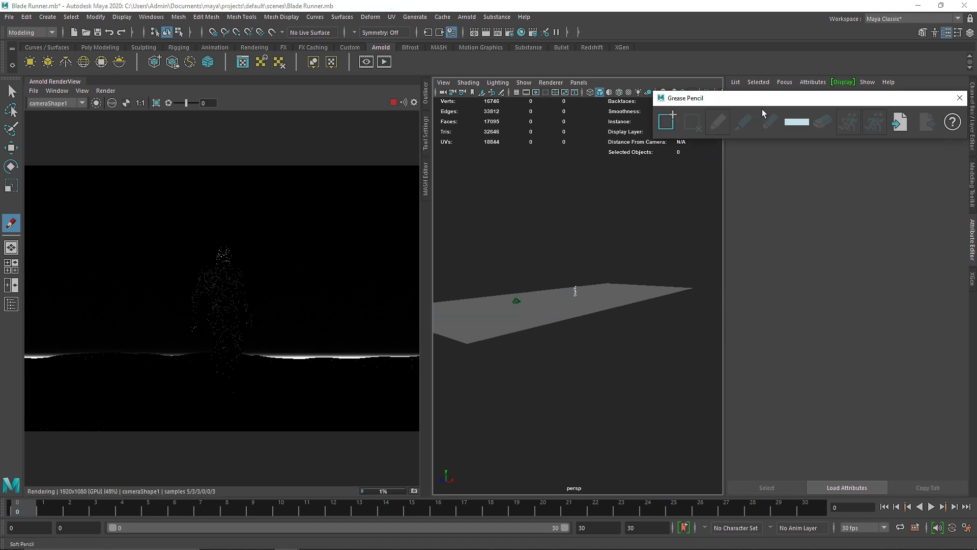
pyautogui.click(960, 97)
pyautogui.click(11, 92)
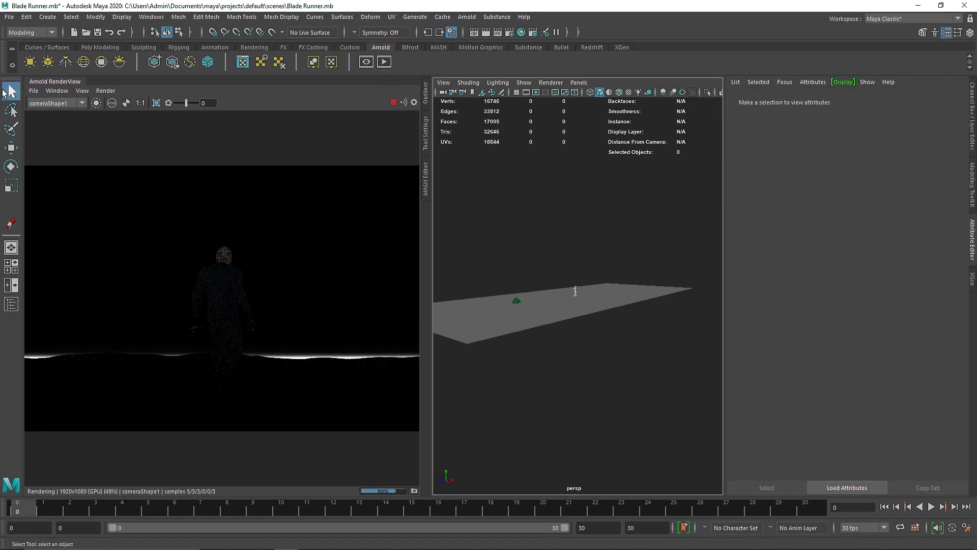
# - Bring the attributes of the white aiFog1 node back into view
pyautogui.click(813, 82)
pyautogui.click(795, 95)
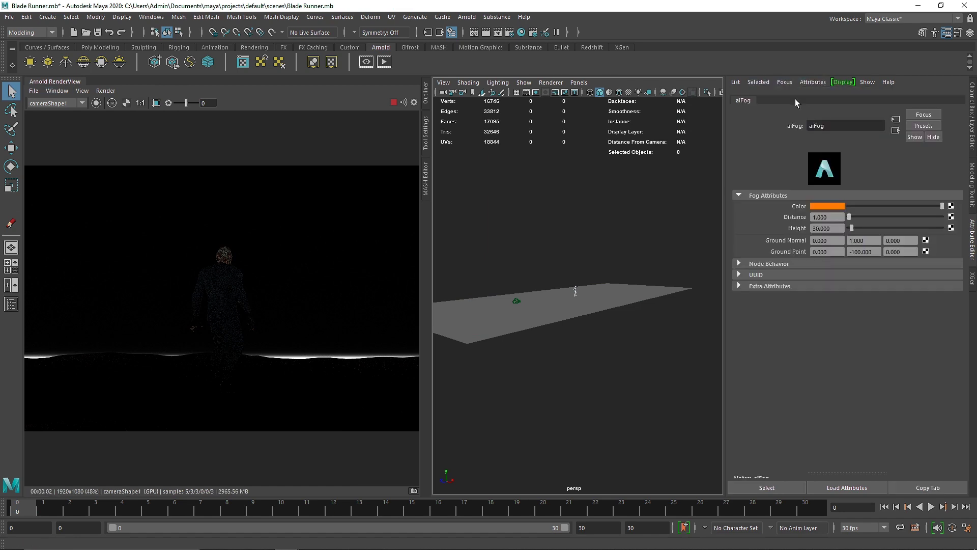
pyautogui.click(781, 84)
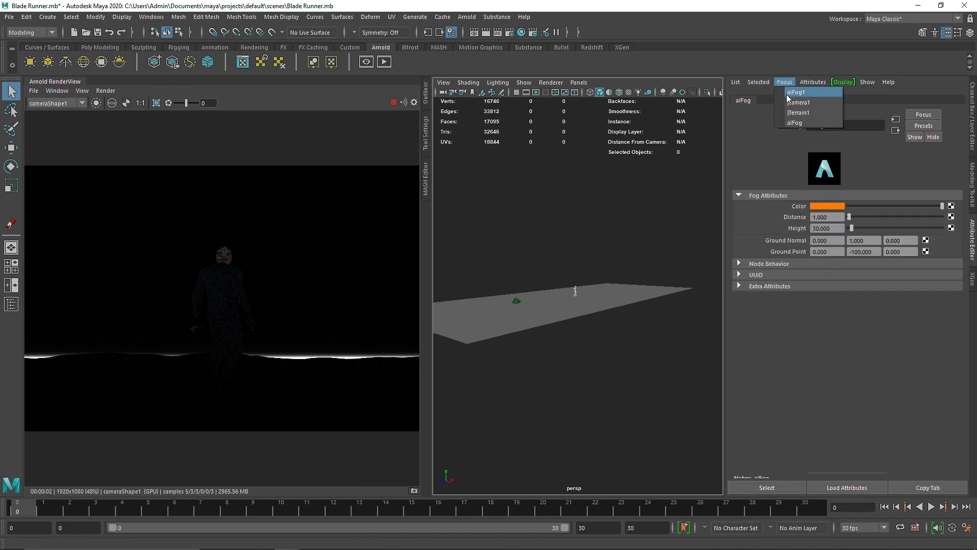
pyautogui.click(792, 103)
# - Try a Height of 10 for aiFog1, then raise the Height to 60
pyautogui.click(837, 218)
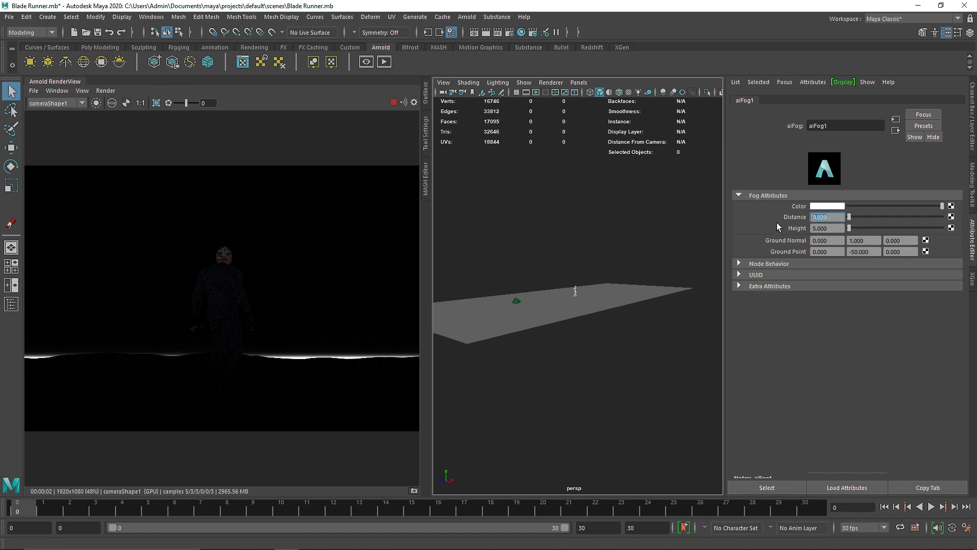
pyautogui.press('Tab')
pyautogui.write('10')
pyautogui.press('Return')
pyautogui.moveTo(851, 227); pyautogui.dragTo(854, 228)
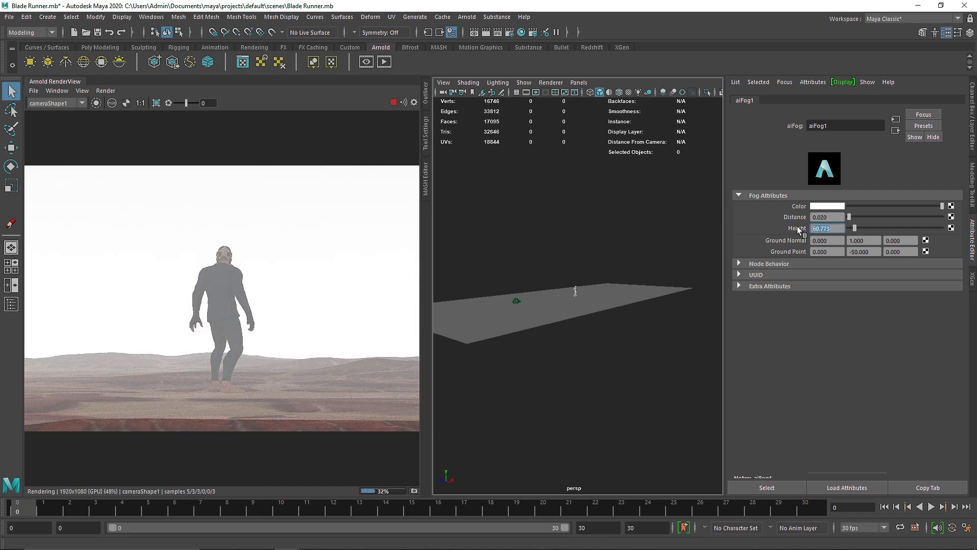
pyautogui.write('60')
pyautogui.press('Return')
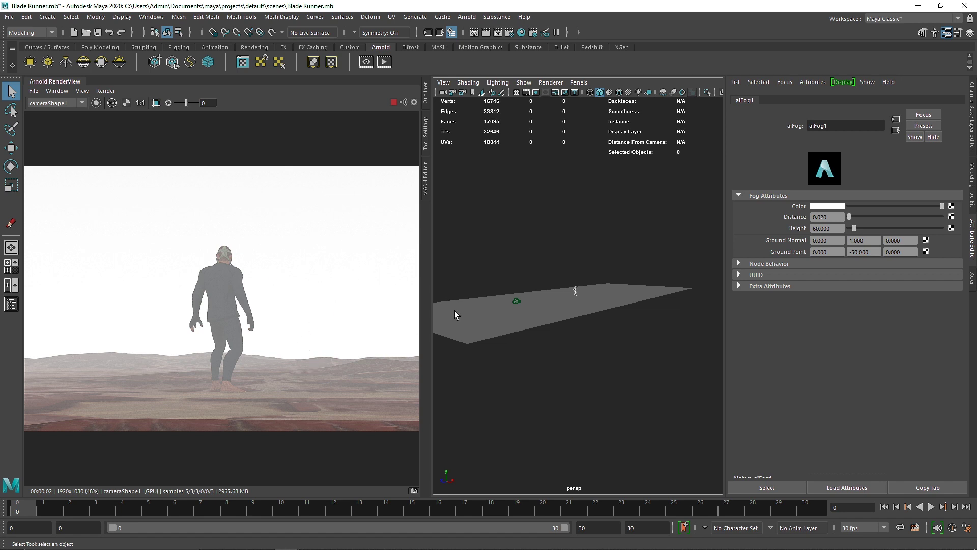
# - Examine the fog through perspShape from near and far around the figure, and return the render to cameraShape1
pyautogui.click(56, 103)
pyautogui.click(56, 117)
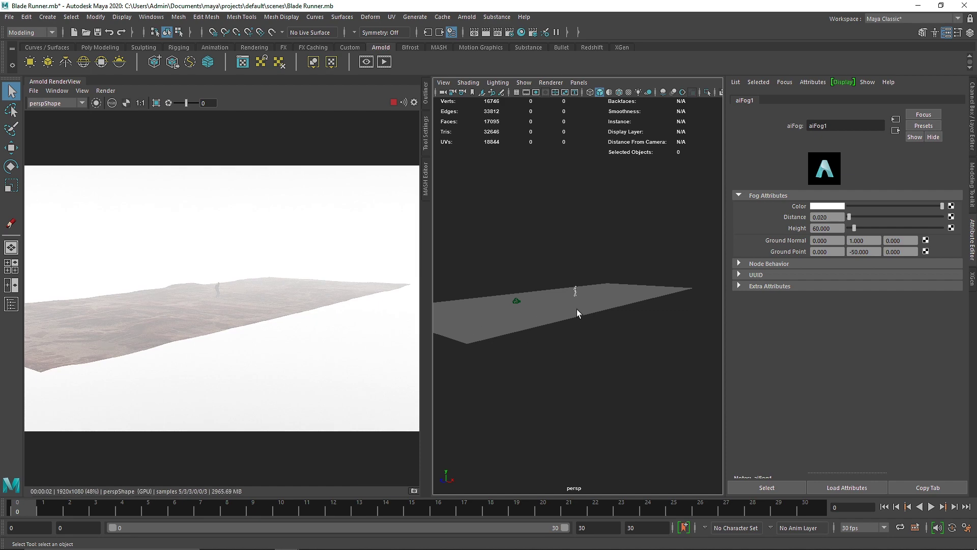
pyautogui.scroll(10, 580, 305)
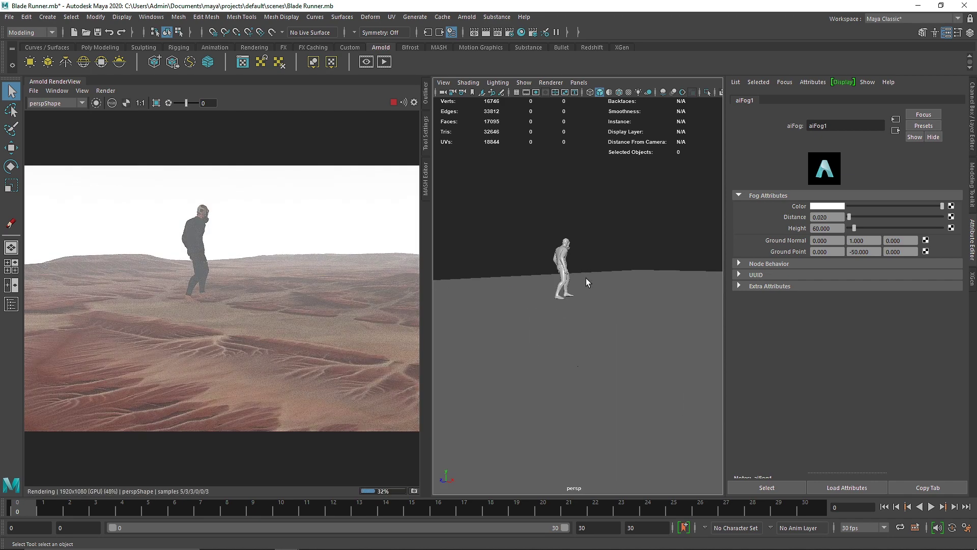
pyautogui.scroll(3, 571, 276)
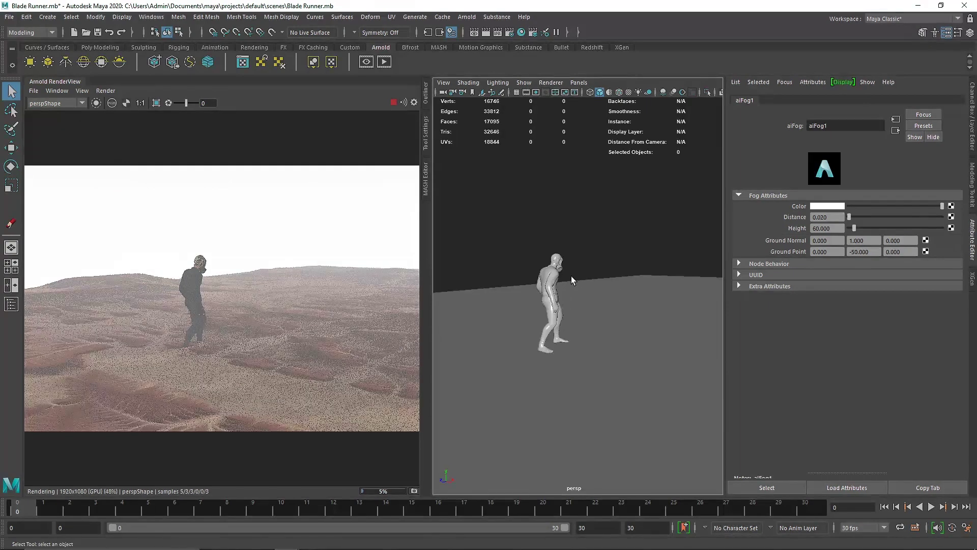
pyautogui.scroll(-8, 565, 276)
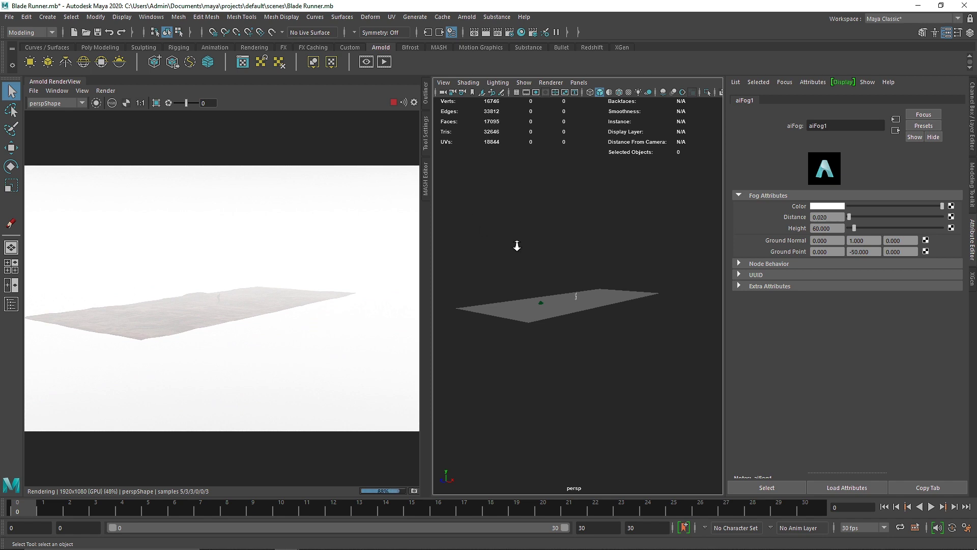
pyautogui.scroll(5, 519, 250)
pyautogui.click(81, 103)
pyautogui.click(51, 115)
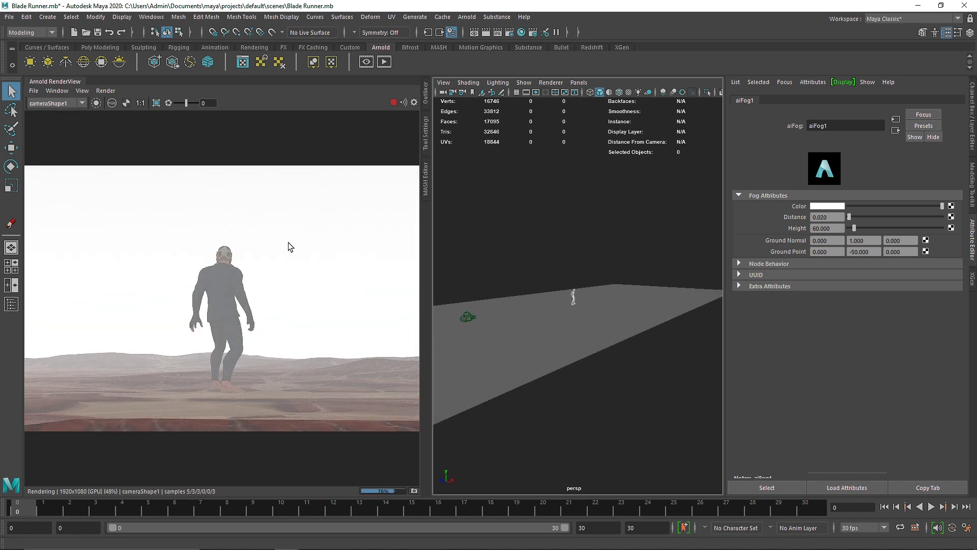
# - Increase the fog's Distance to 0.05, then to 0.08
pyautogui.click(824, 219)
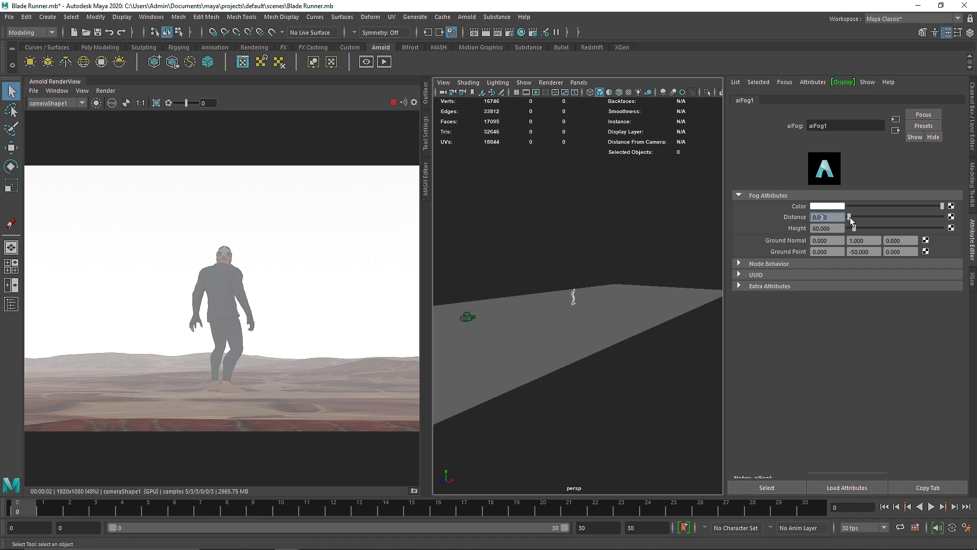
pyautogui.press('Return')
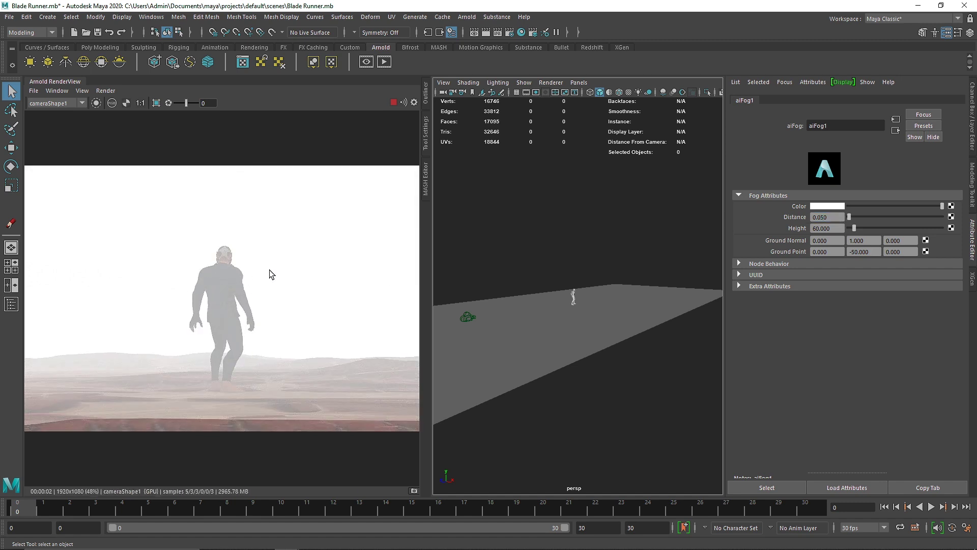
pyautogui.doubleClick(823, 217)
pyautogui.press('Return')
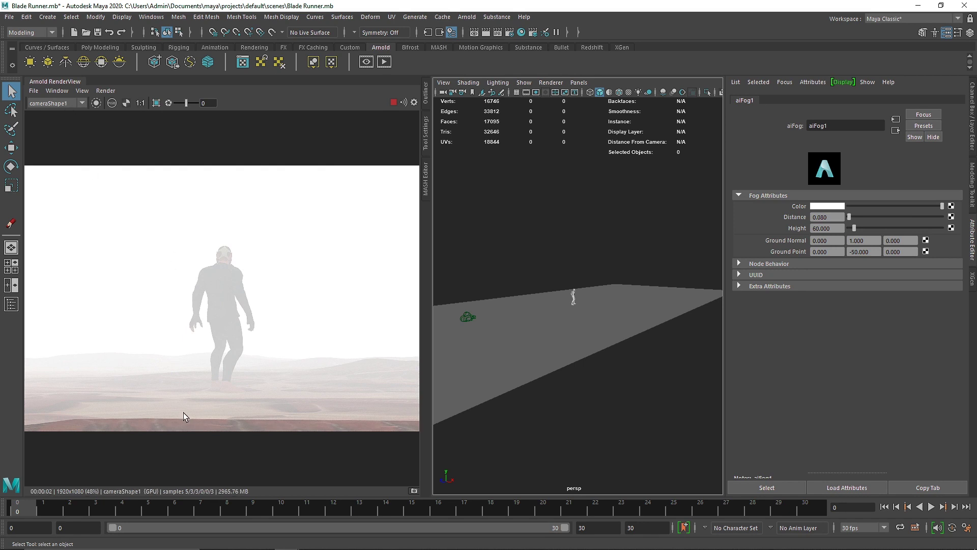
# - Check the whole rendered frame, look through camera1 in the viewport and lock the camera
pyautogui.scroll(-2, 109, 417)
pyautogui.scroll(-2, 120, 418)
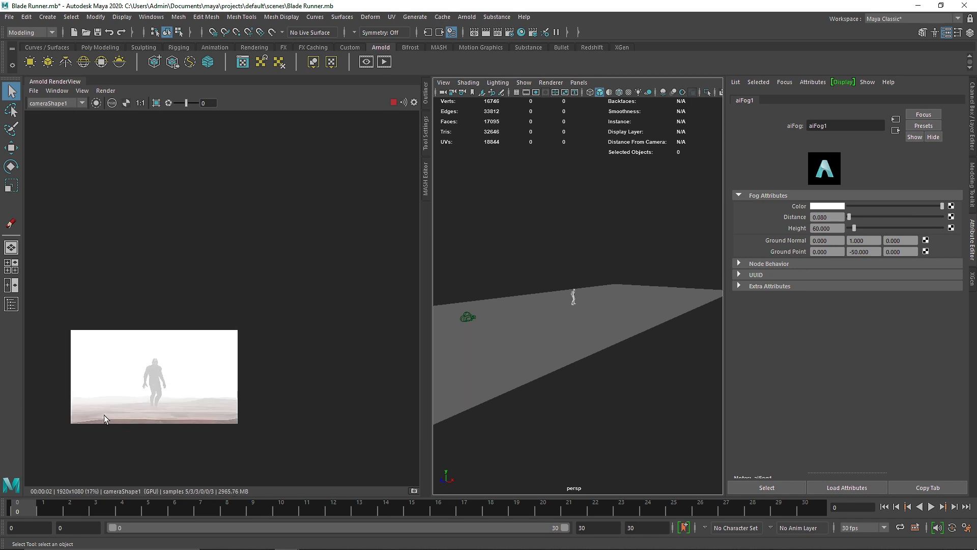
pyautogui.scroll(2, 104, 414)
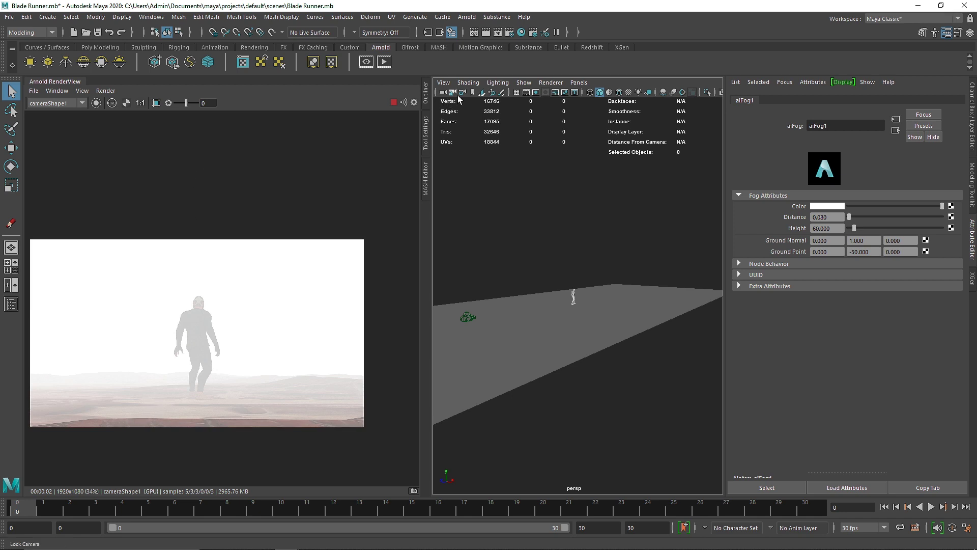
pyautogui.click(578, 82)
pyautogui.moveTo(601, 94)
pyautogui.click(686, 103)
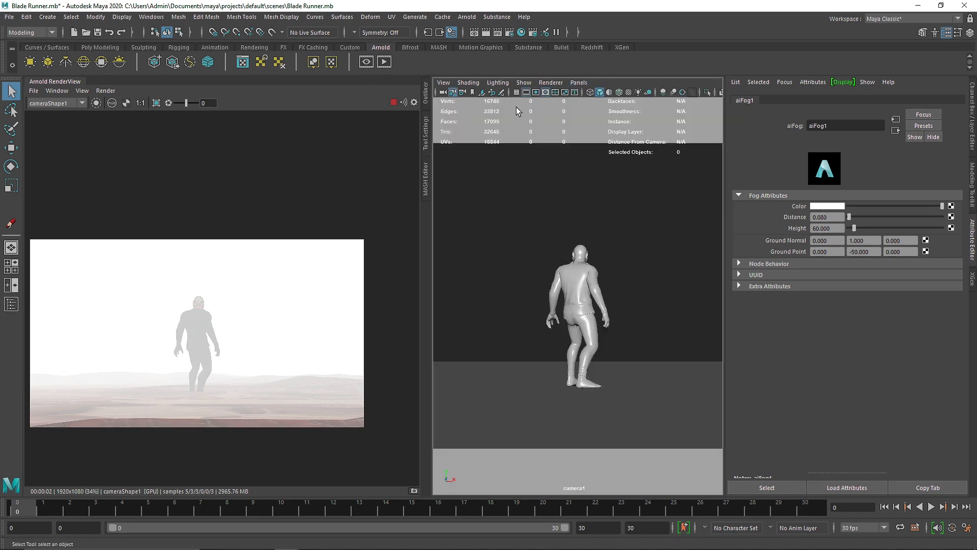
pyautogui.click(453, 93)
# - Select camera1 and change its Translate Z to 44, then to 43
pyautogui.click(972, 106)
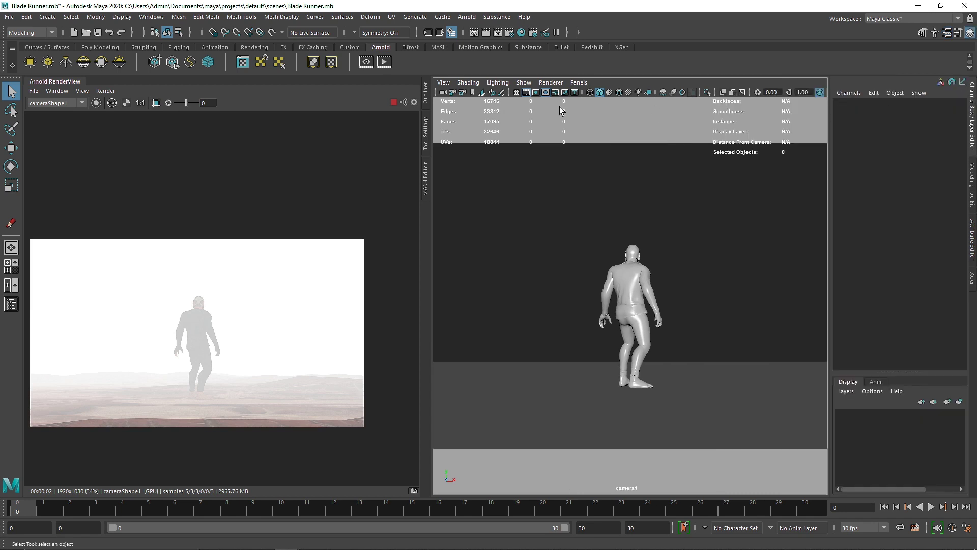
pyautogui.click(442, 92)
pyautogui.click(935, 127)
pyautogui.write('44')
pyautogui.press('Return')
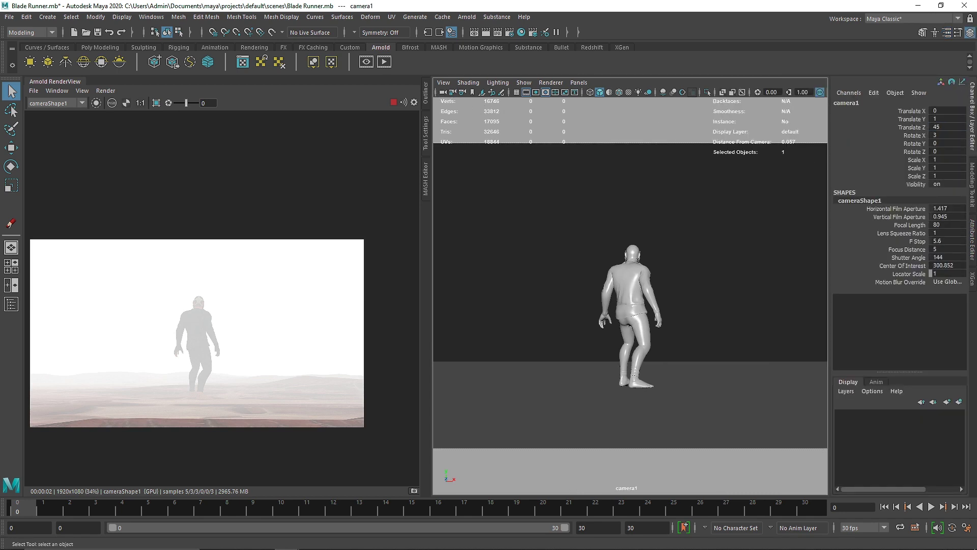
pyautogui.doubleClick(955, 127)
pyautogui.write('43')
pyautogui.press('Return')
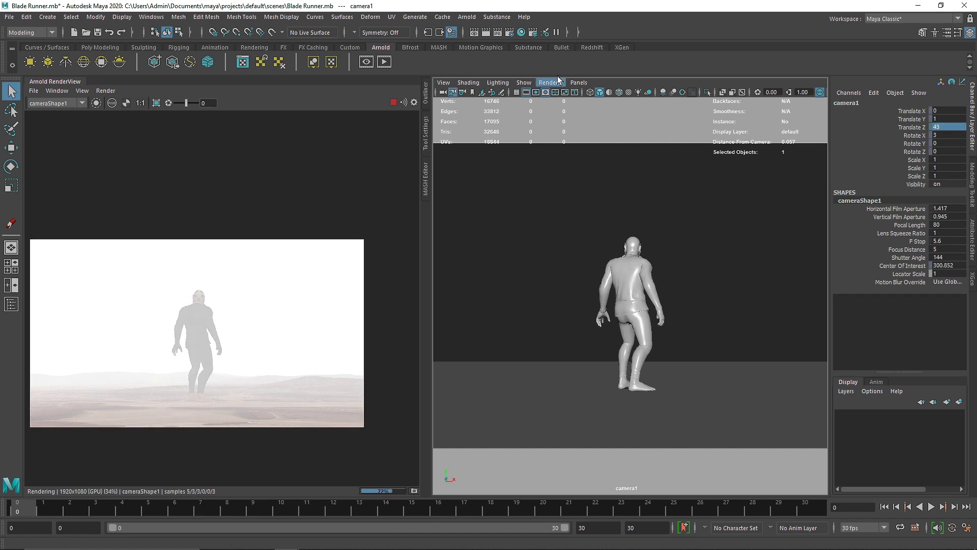
# - Bring up the aiFog1 attributes and change the fog color from white to orange
pyautogui.click(973, 224)
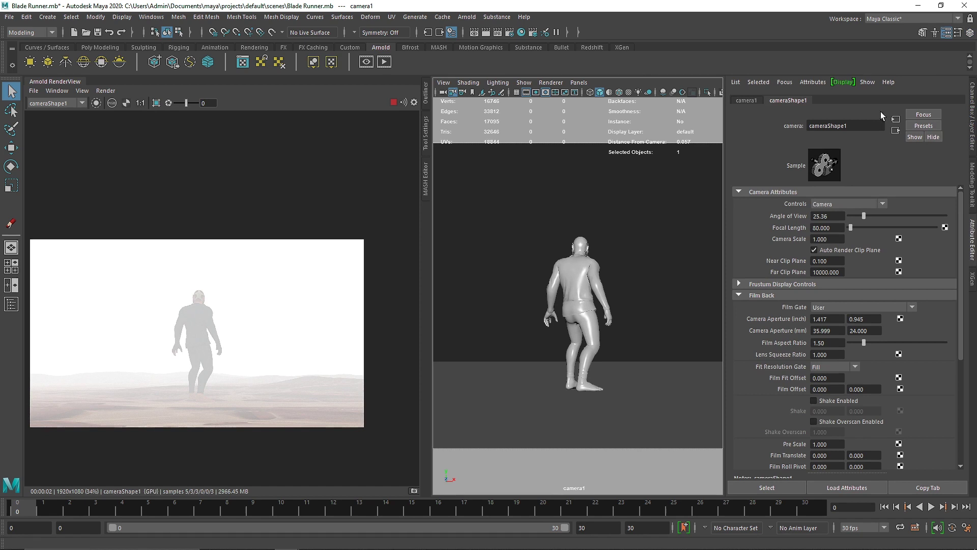
pyautogui.click(784, 83)
pyautogui.click(795, 104)
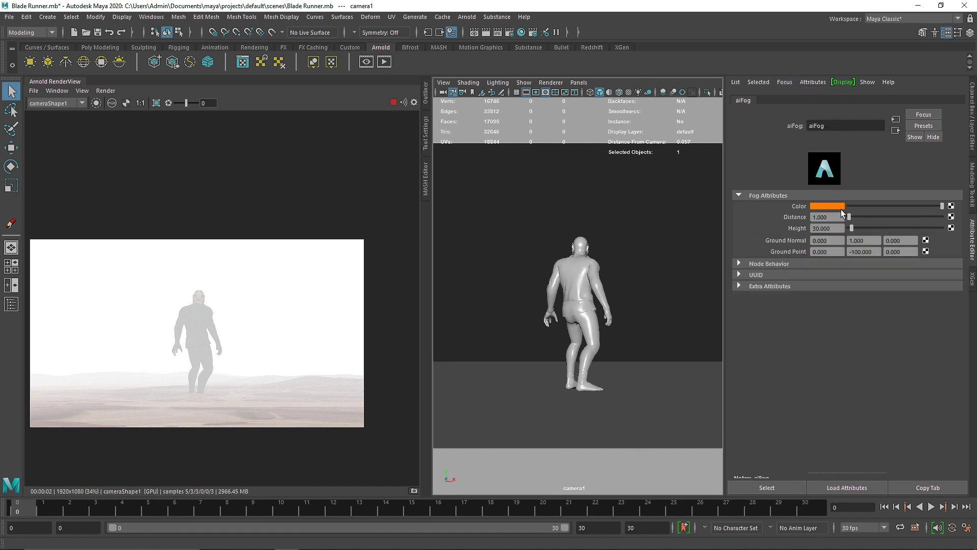
pyautogui.click(784, 87)
pyautogui.click(805, 101)
pyautogui.scroll(1, 227, 199)
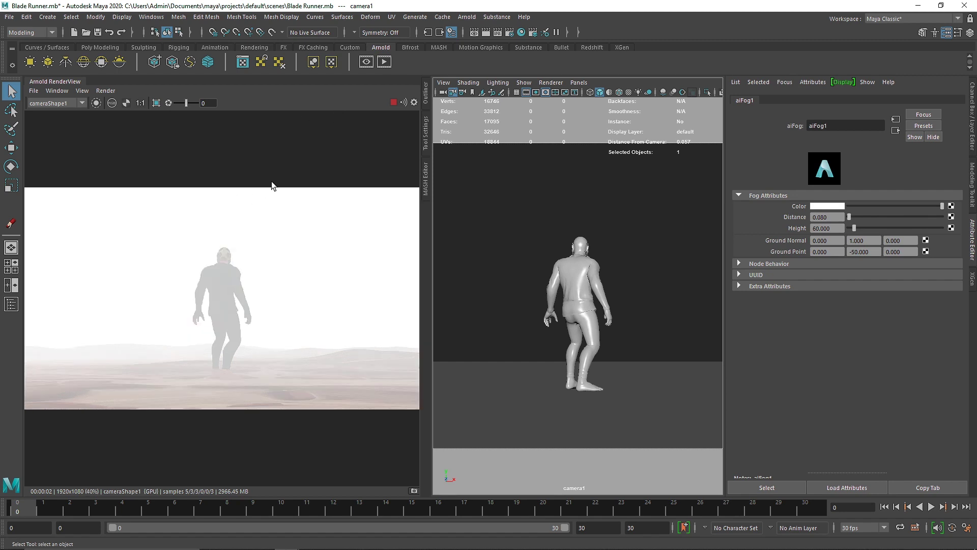
pyautogui.click(840, 206)
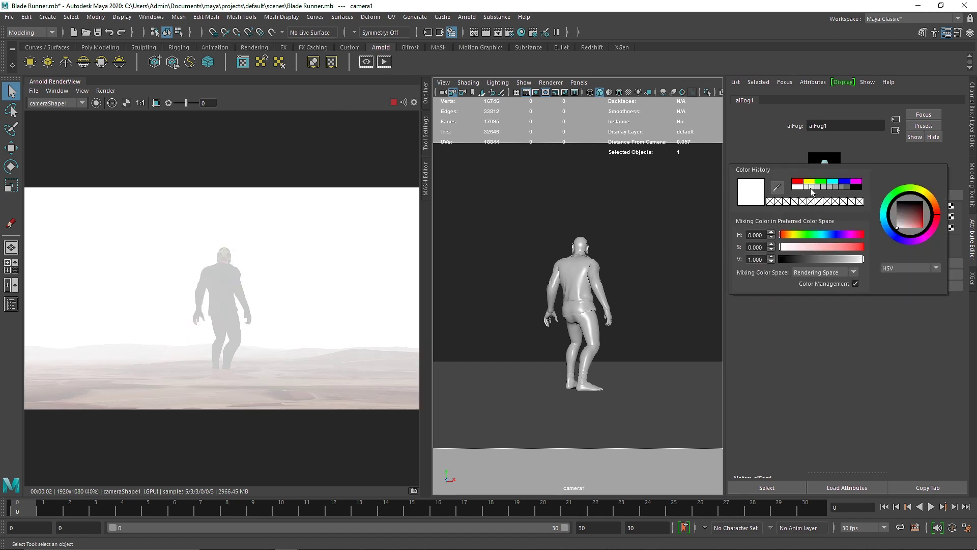
pyautogui.moveTo(936, 212); pyautogui.dragTo(939, 204)
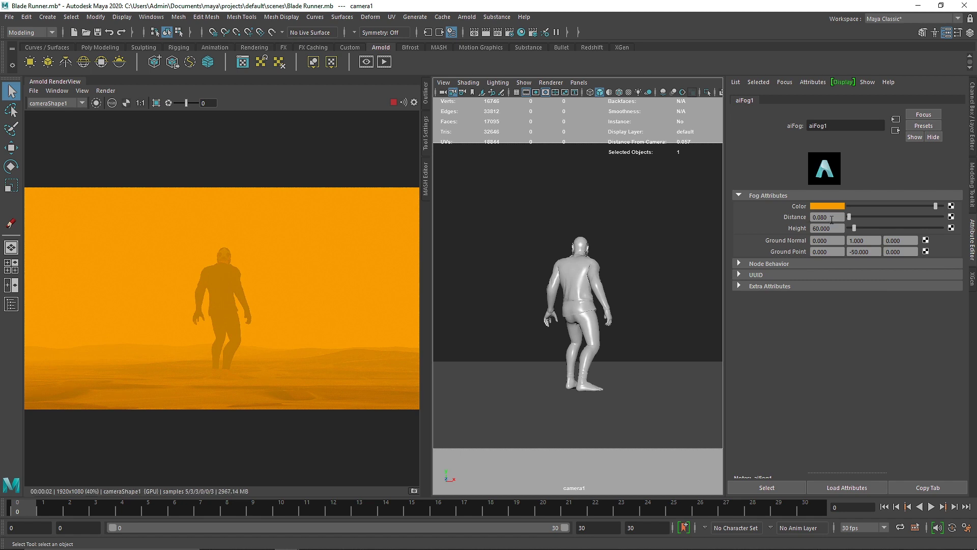
# - Set the aiFog1 Distance to 0.04 and lower its Height to about 49.7
pyautogui.click(821, 218)
pyautogui.write('0.04')
pyautogui.press('Return')
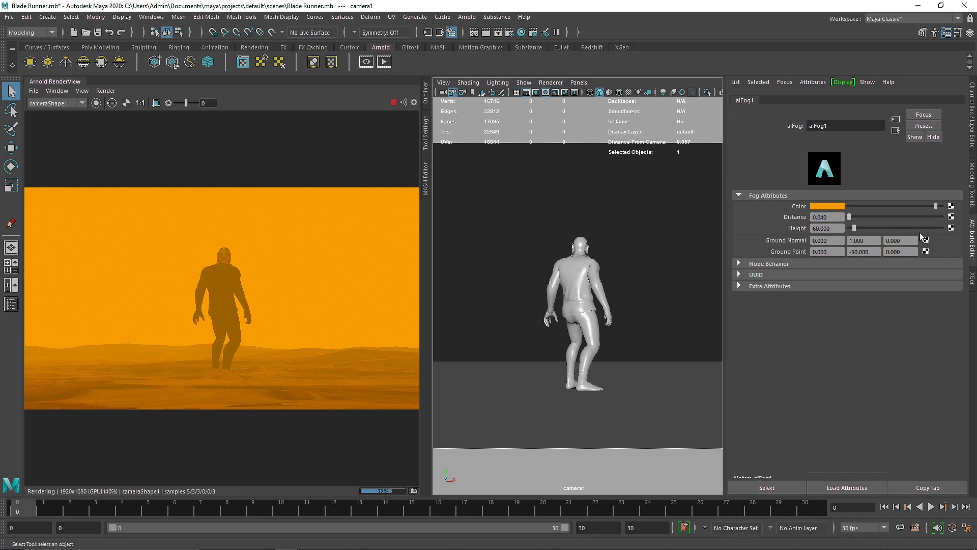
pyautogui.moveTo(854, 227); pyautogui.dragTo(853, 228)
# - Create a polygon sphere, raise it beside the figure's upper body and scale it up well beyond the figure's width
pyautogui.click(101, 47)
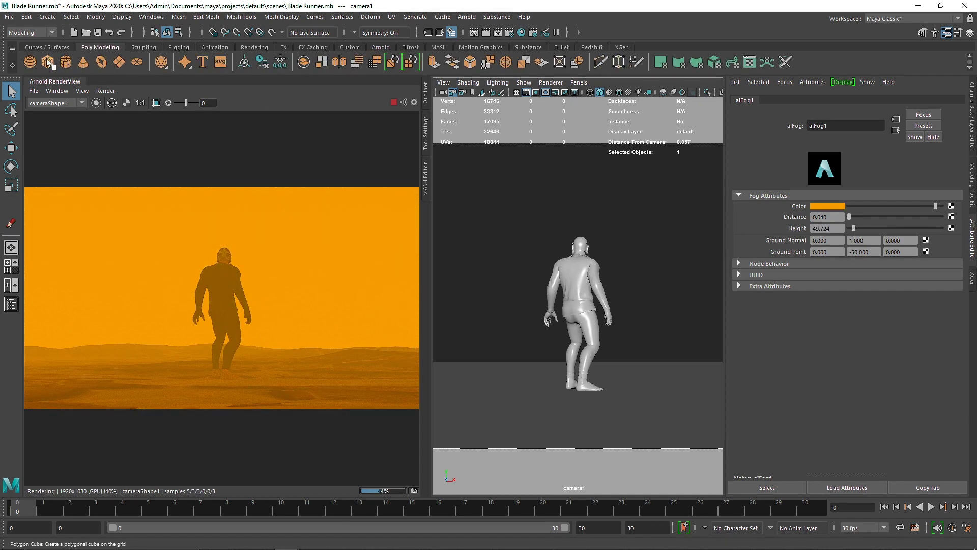
pyautogui.click(30, 61)
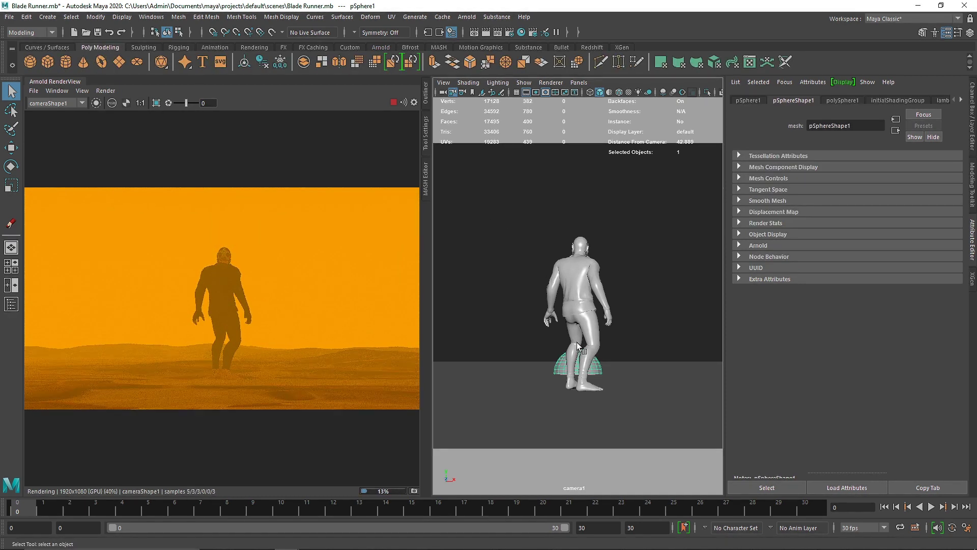
pyautogui.press('w')
pyautogui.moveTo(579, 344); pyautogui.dragTo(534, 202)
pyautogui.press('r')
pyautogui.moveTo(539, 247); pyautogui.dragTo(628, 262)
pyautogui.press('w')
pyautogui.moveTo(537, 204); pyautogui.dragTo(537, 208)
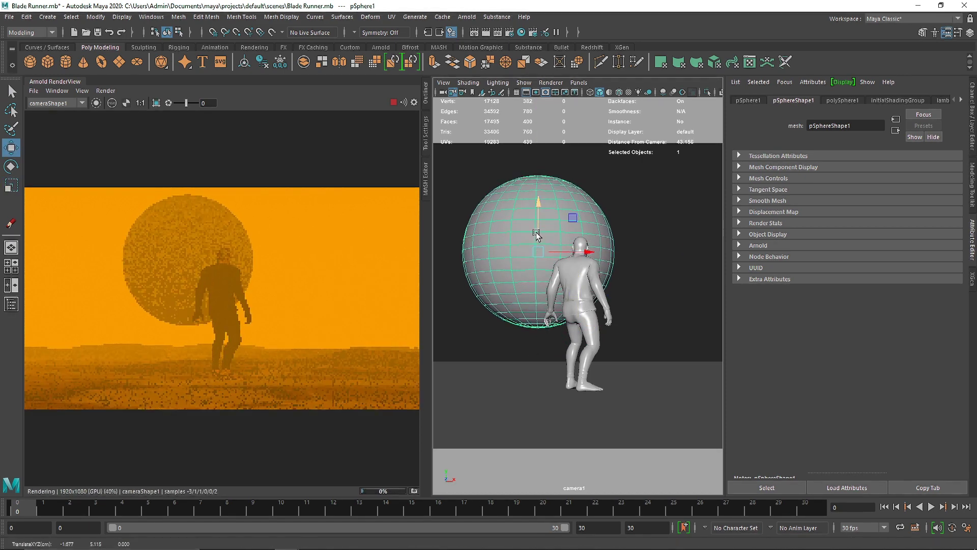
# - In the perspective view, push the sphere back past the terrain's far edge to about -78.5 in Z, and raise and enlarge it
pyautogui.press('space')
pyautogui.moveTo(627, 226); pyautogui.dragTo(677, 247)
pyautogui.scroll(-6, 677, 247)
pyautogui.moveTo(584, 289); pyautogui.dragTo(618, 282)
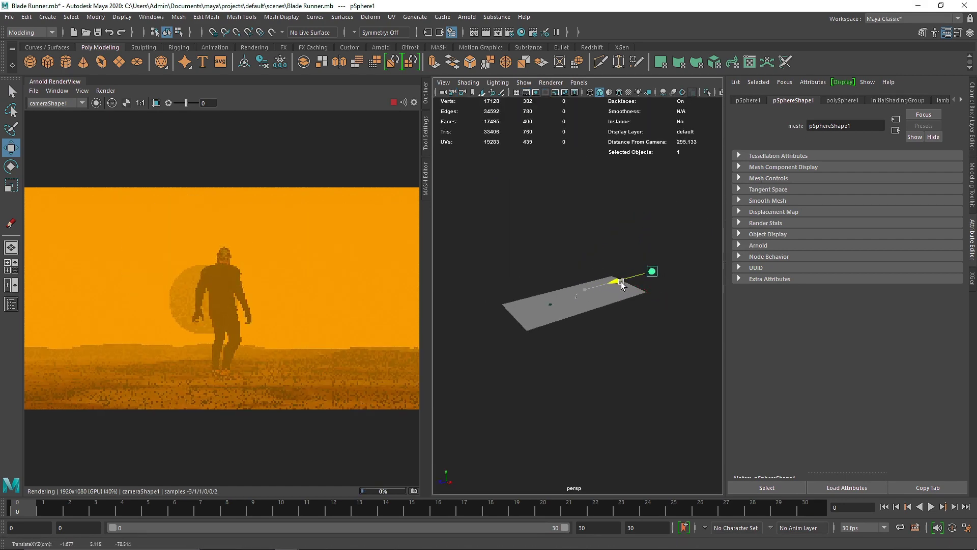
pyautogui.moveTo(657, 245)
pyautogui.mouseDown()
pyautogui.moveTo(659, 230)
pyautogui.moveTo(672, 261)
pyautogui.moveTo(656, 232)
pyautogui.mouseUp()
pyautogui.press('r')
pyautogui.press('w')
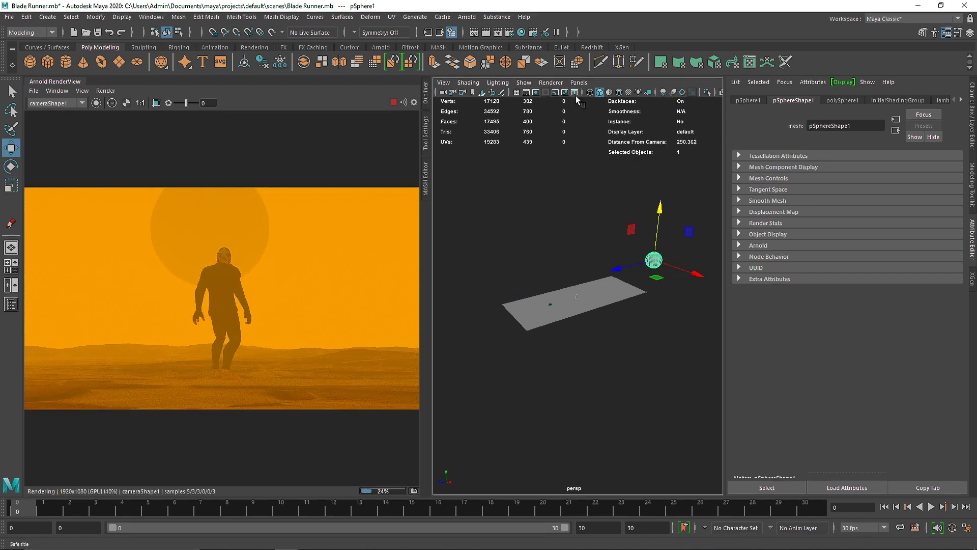
# - Look through camera1 to shift the sphere along X behind the figure, and delete it
pyautogui.click(580, 83)
pyautogui.moveTo(636, 92)
pyautogui.click(685, 91)
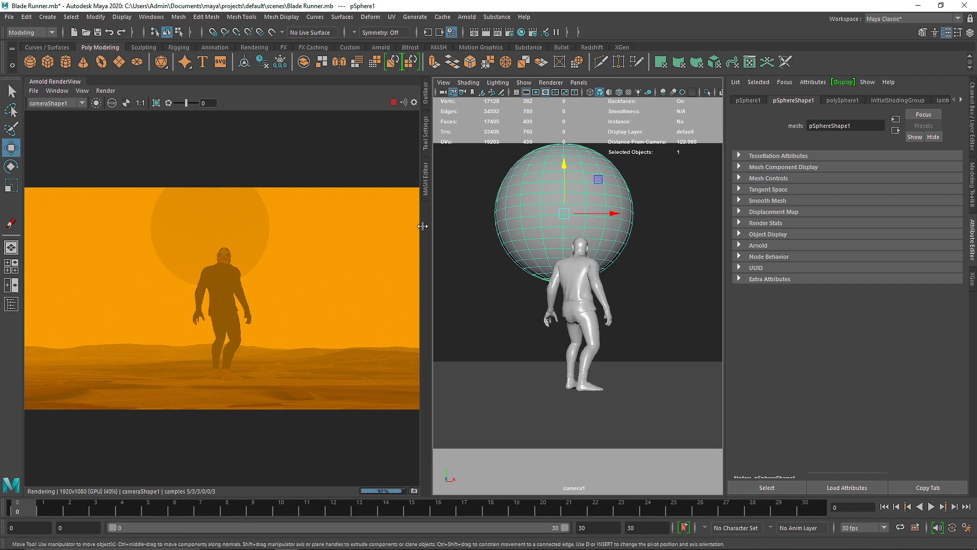
pyautogui.moveTo(606, 223); pyautogui.dragTo(634, 212)
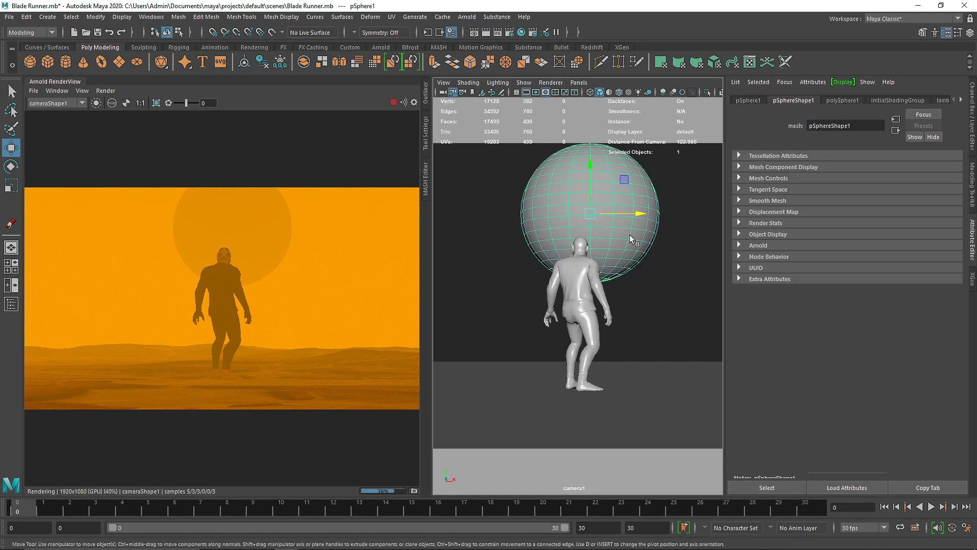
pyautogui.press('Delete')
# - In the Arnold render settings, break the aiFog1 connection on Atmosphere and assign a new aiAtmosphereVolume instead
pyautogui.click(510, 34)
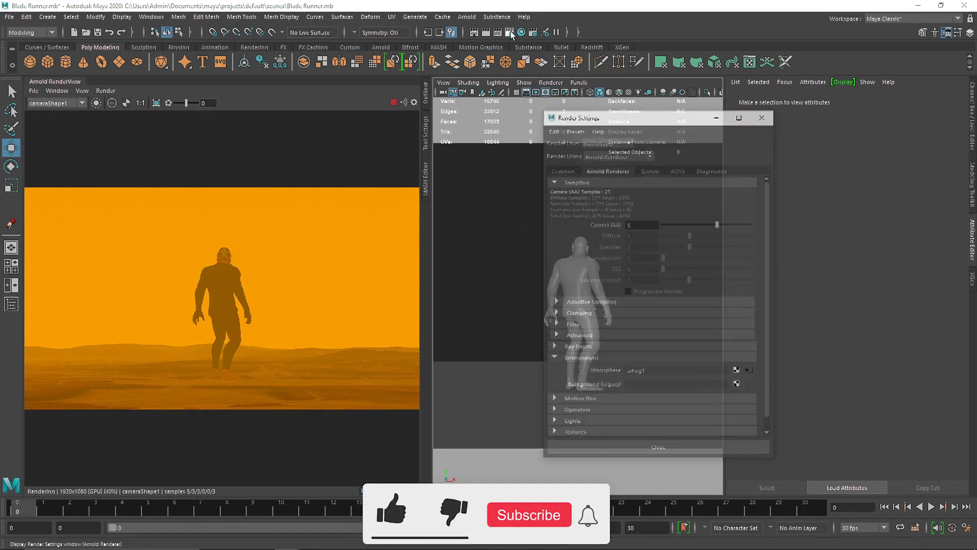
pyautogui.rightClick(610, 372)
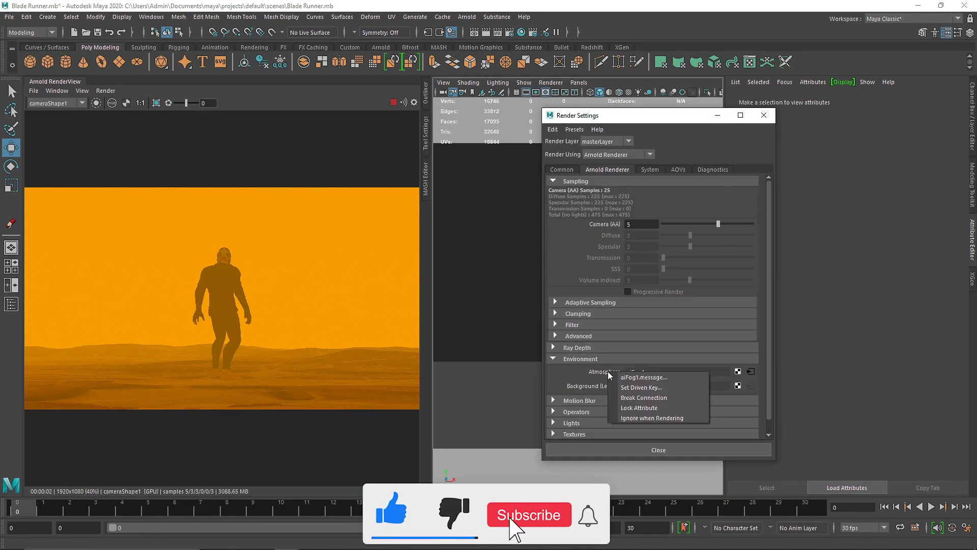
pyautogui.click(644, 397)
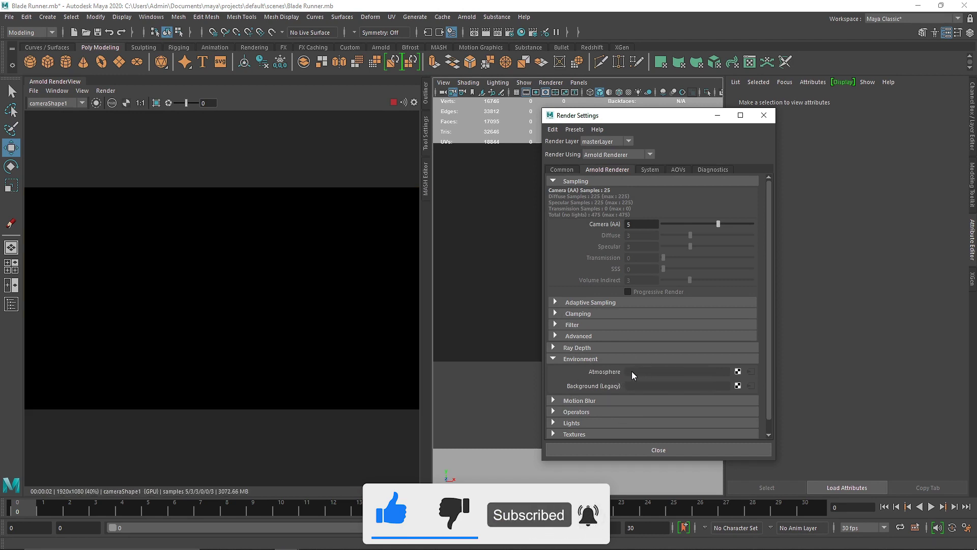
pyautogui.click(737, 371)
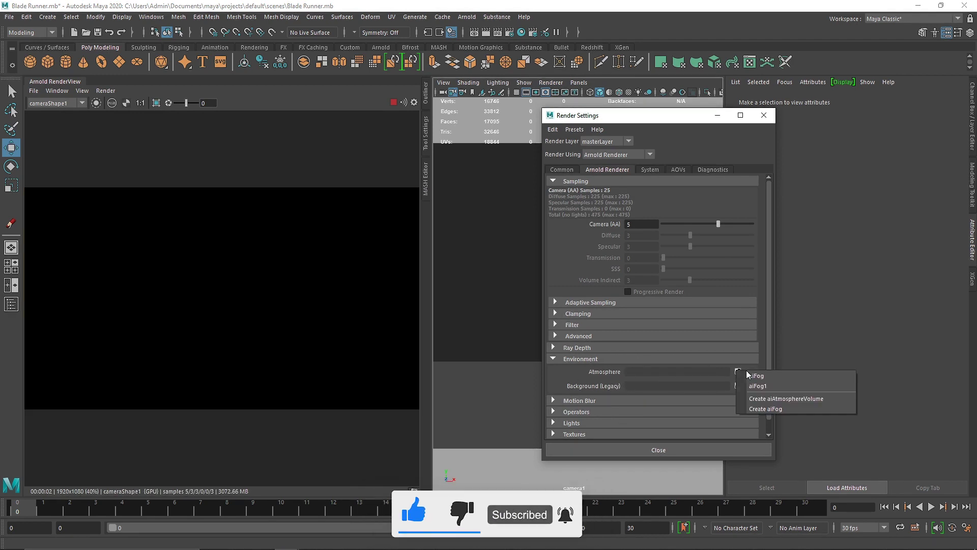
pyautogui.click(764, 398)
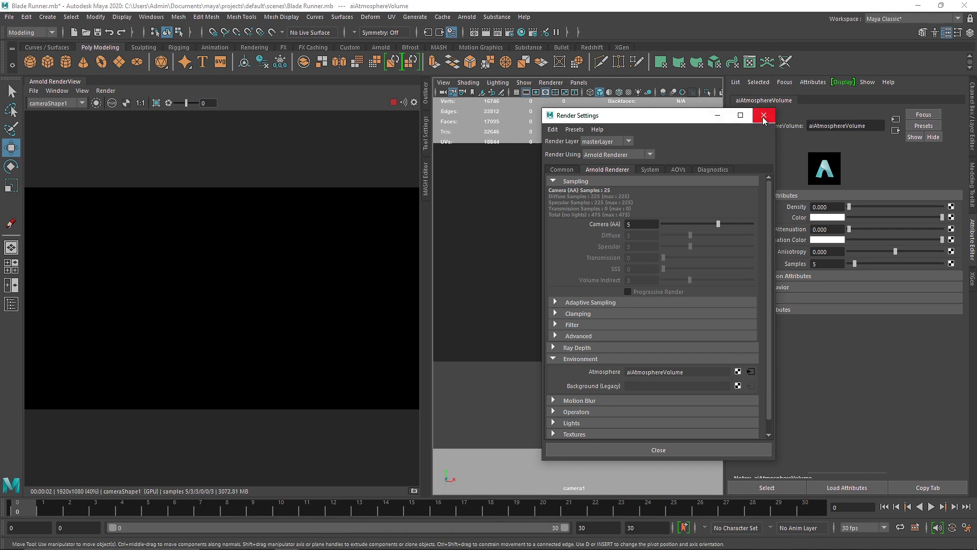
pyautogui.click(762, 116)
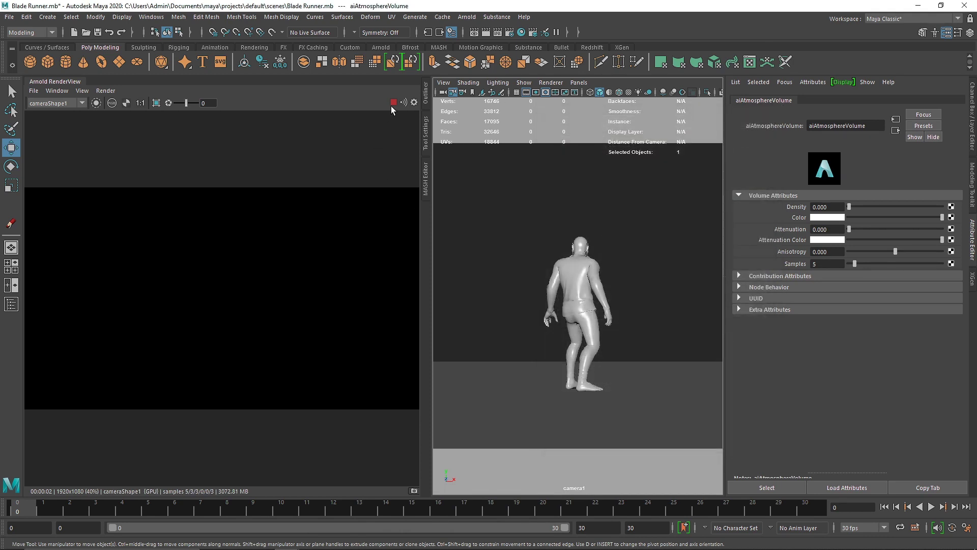
# - Pause the live render, create an Arnold area light raised to about 4.5 in Y, and restart the render
pyautogui.click(393, 102)
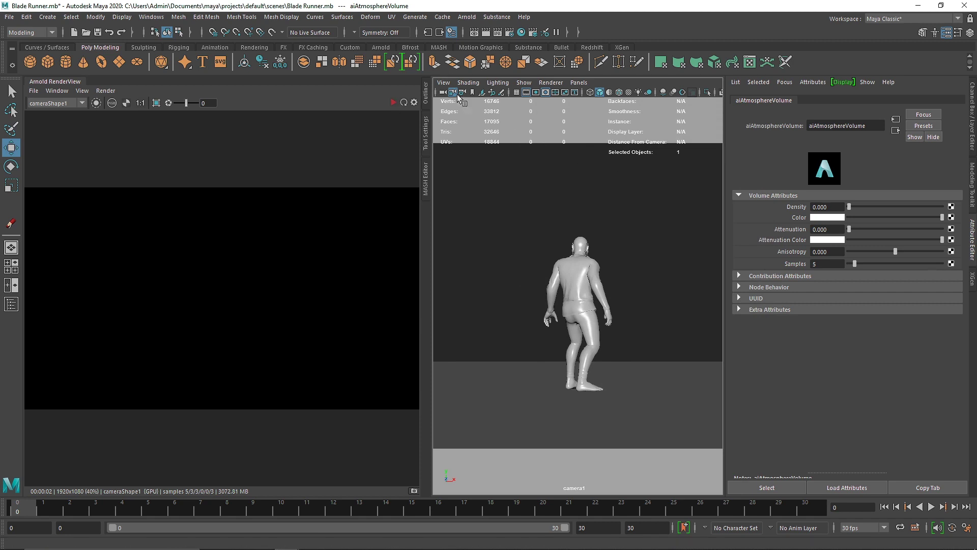
pyautogui.click(377, 48)
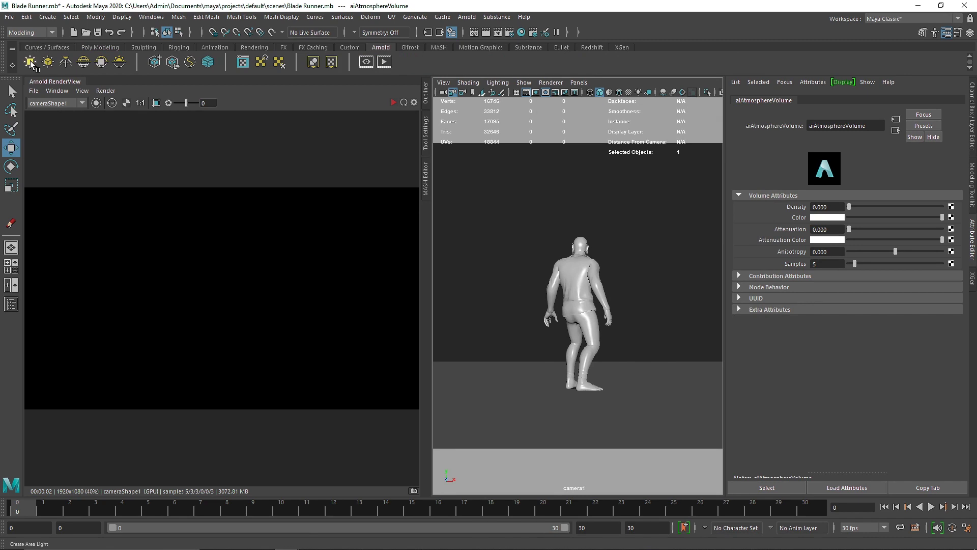
pyautogui.click(30, 61)
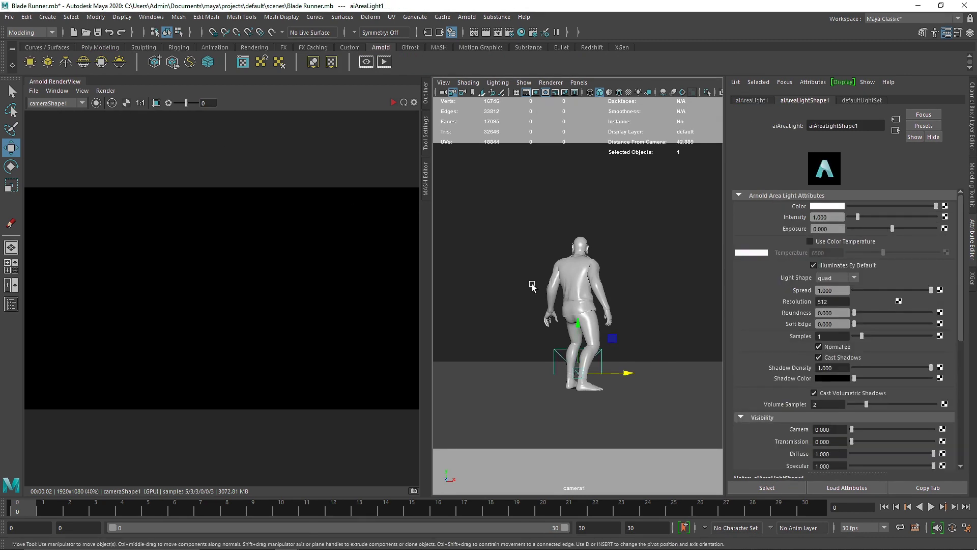
pyautogui.moveTo(532, 286); pyautogui.dragTo(477, 188, button='middle')
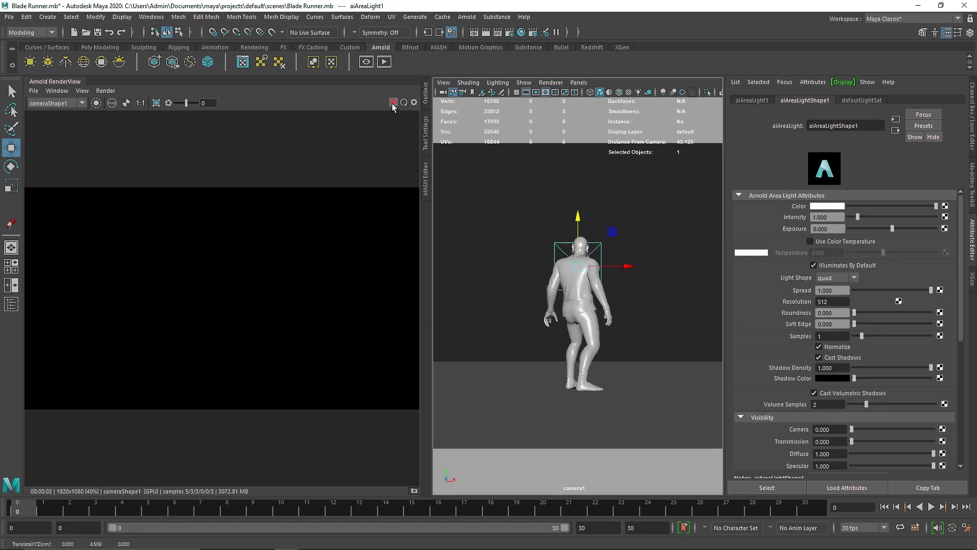
pyautogui.click(392, 103)
# - Rotate the area light -90° in X, scale it to about 4.1 and raise it to about 7.66 in Y
pyautogui.press('e')
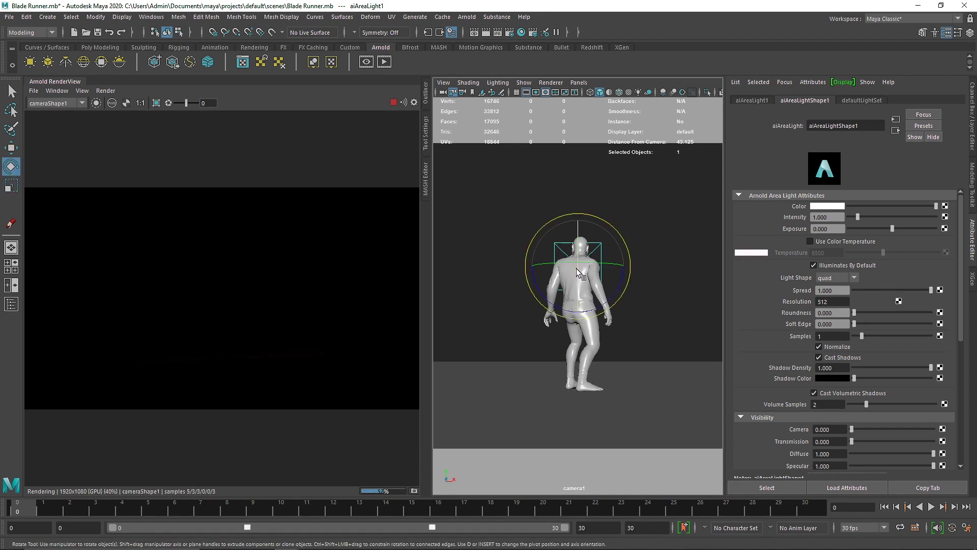
pyautogui.moveTo(576, 268); pyautogui.dragTo(583, 216)
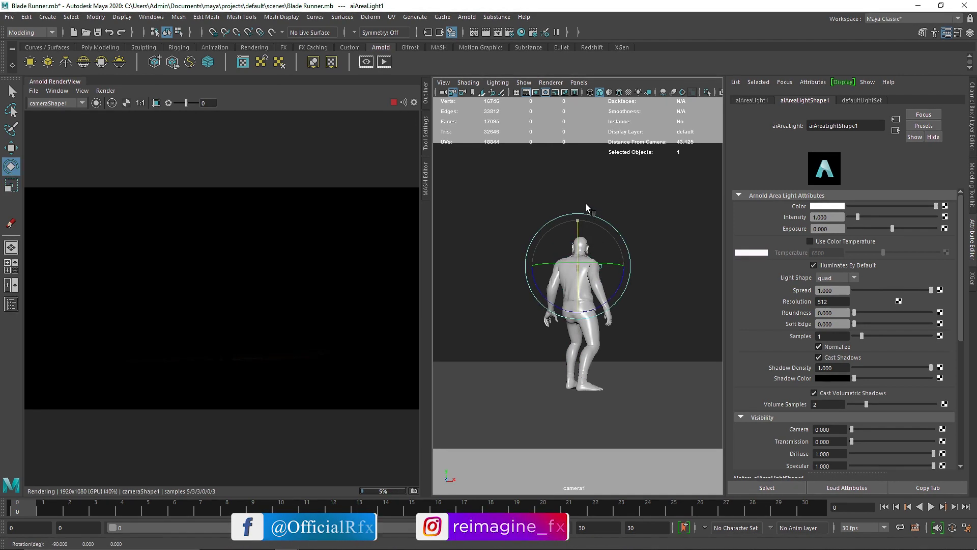
pyautogui.click(972, 121)
pyautogui.press('r')
pyautogui.moveTo(630, 267); pyautogui.dragTo(757, 287)
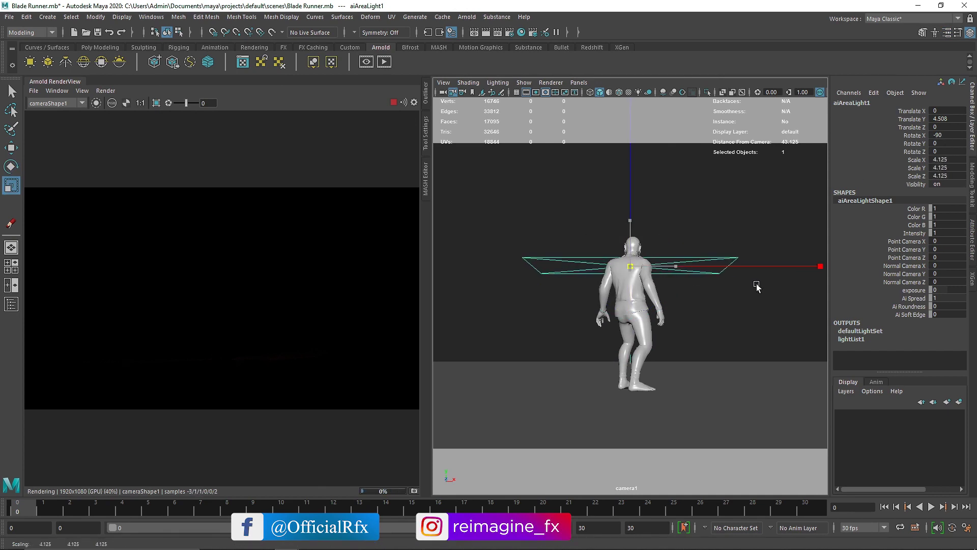
pyautogui.press('w')
pyautogui.moveTo(630, 229); pyautogui.dragTo(630, 155)
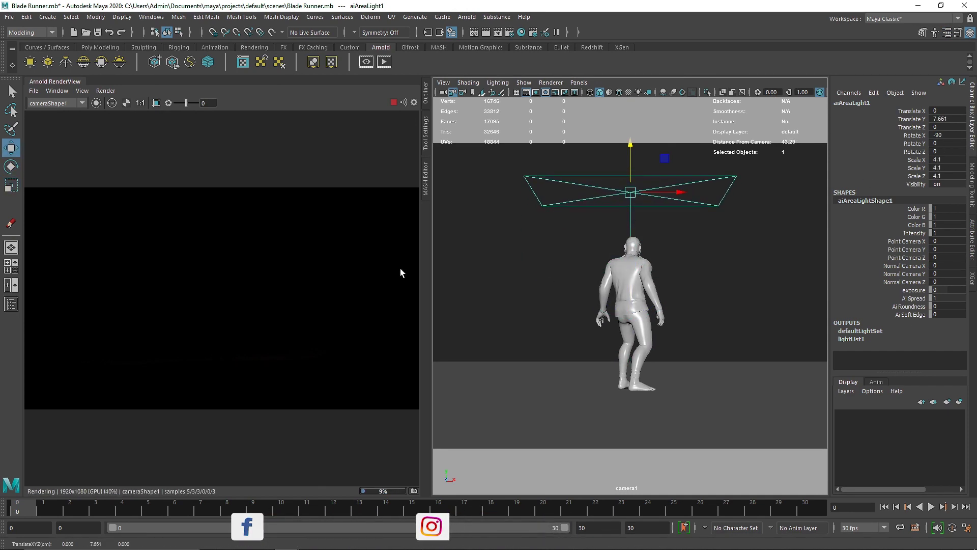
# - Raise the area light's Exposure, ending at 10
pyautogui.hotkey('ctrl', 'a')
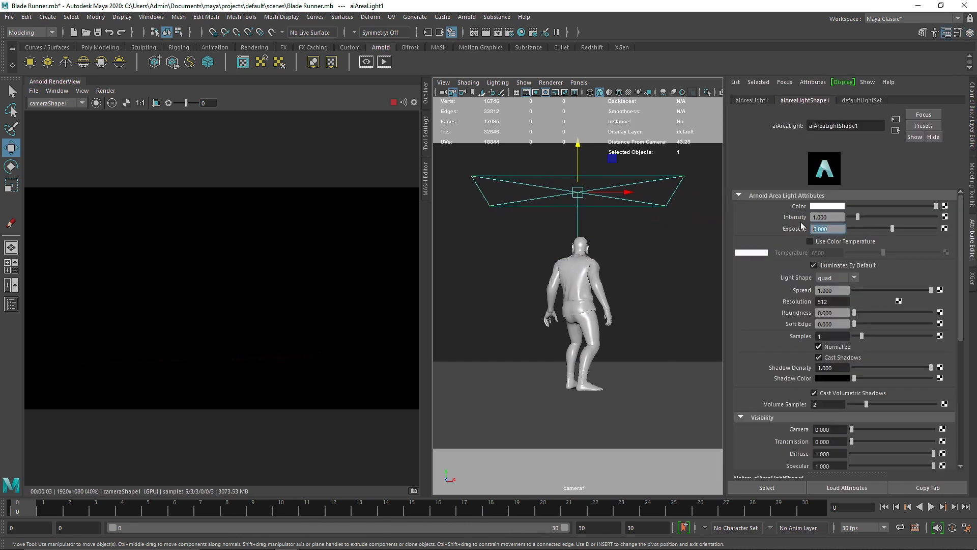
pyautogui.moveTo(899, 228); pyautogui.dragTo(927, 231)
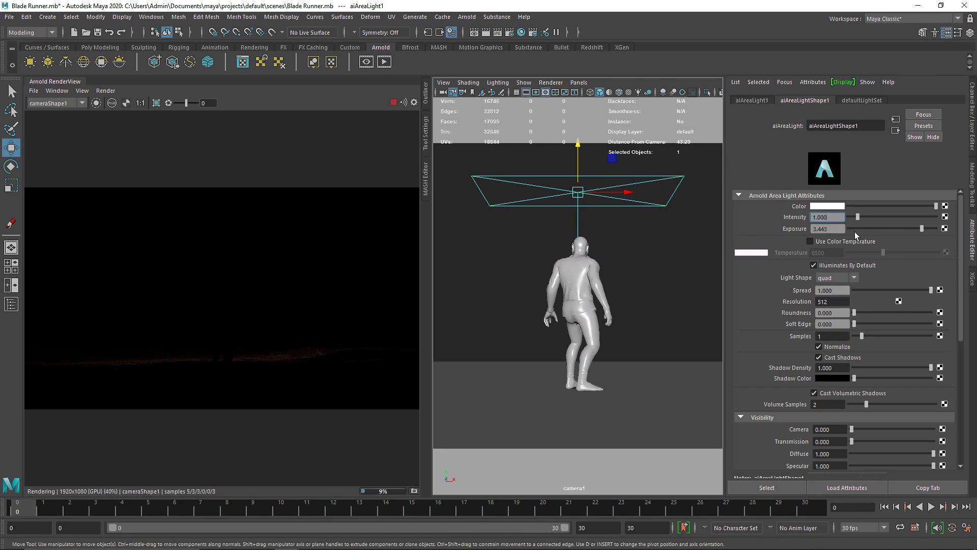
pyautogui.write('10')
pyautogui.press('Return')
# - In the perspective view, move the area light along Z to about 19, near the figure, and frame it
pyautogui.click(613, 211)
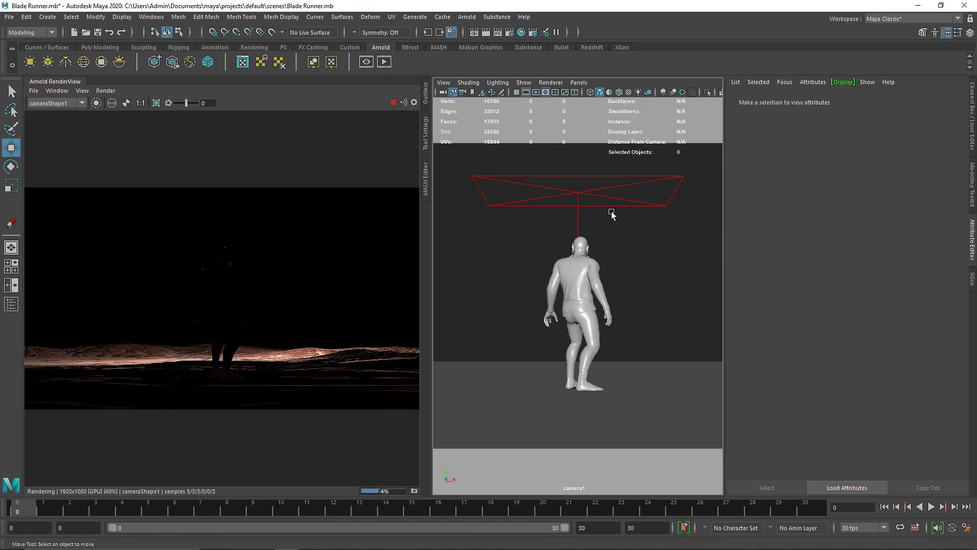
pyautogui.press('space')
pyautogui.moveTo(612, 218); pyautogui.dragTo(598, 244)
pyautogui.click(595, 286)
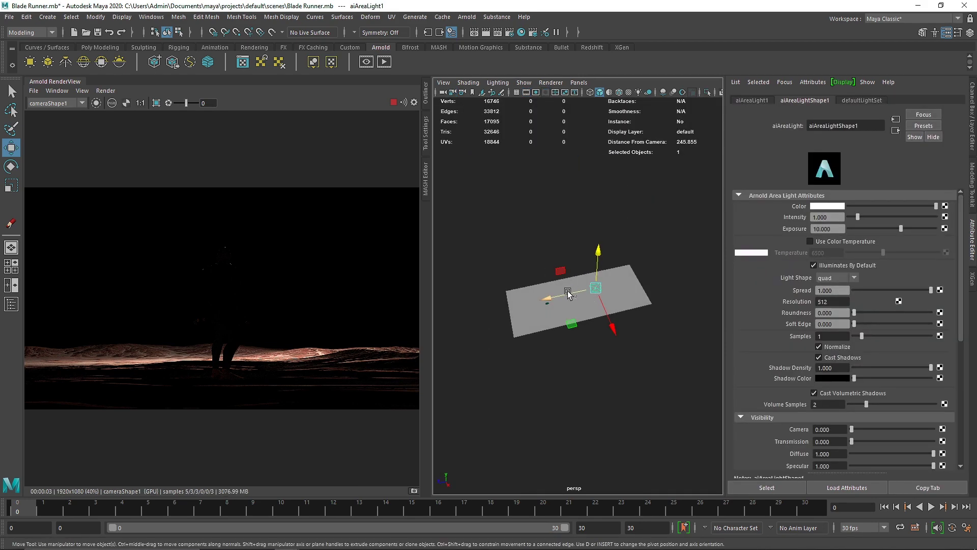
pyautogui.moveTo(567, 294); pyautogui.dragTo(547, 299)
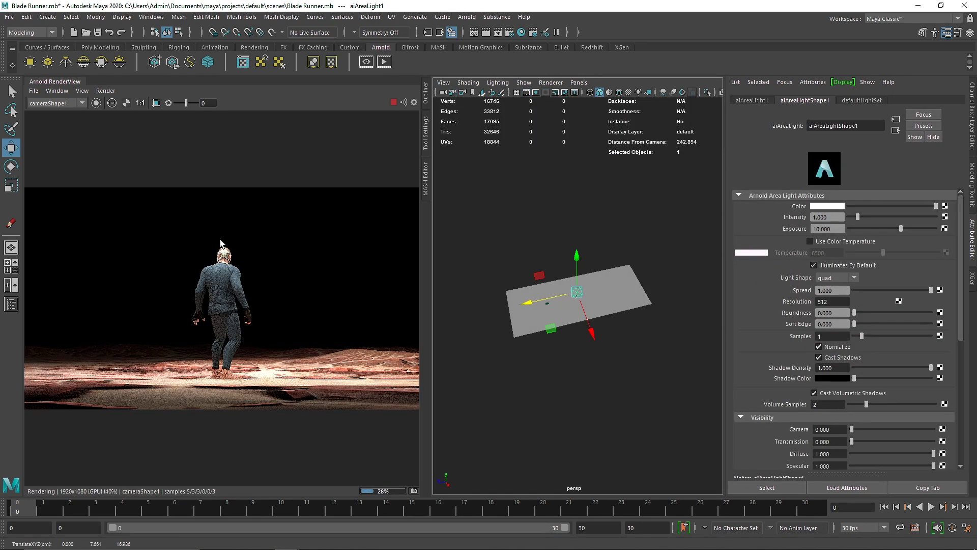
pyautogui.press('f')
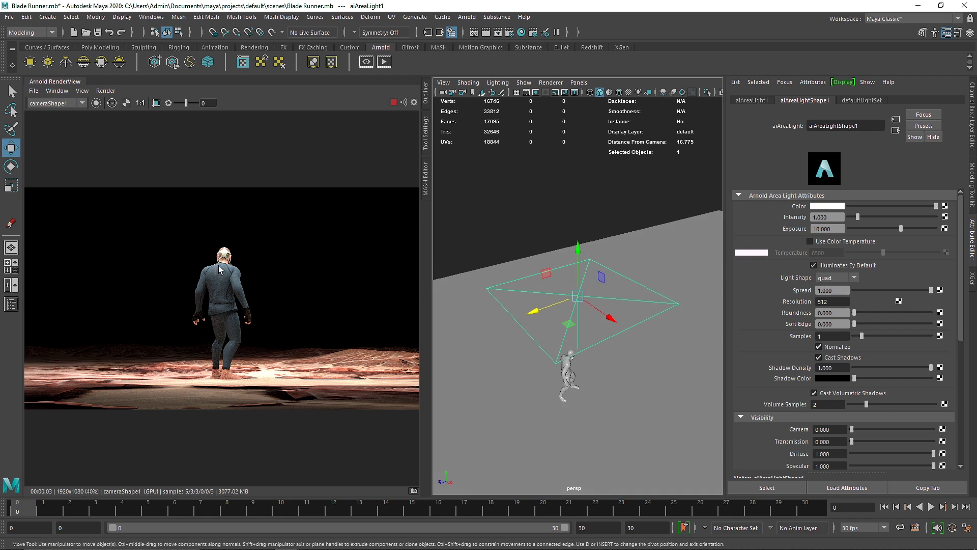
# - Open the aiAtmosphereVolume attributes and set its Density to 0.1
pyautogui.click(785, 82)
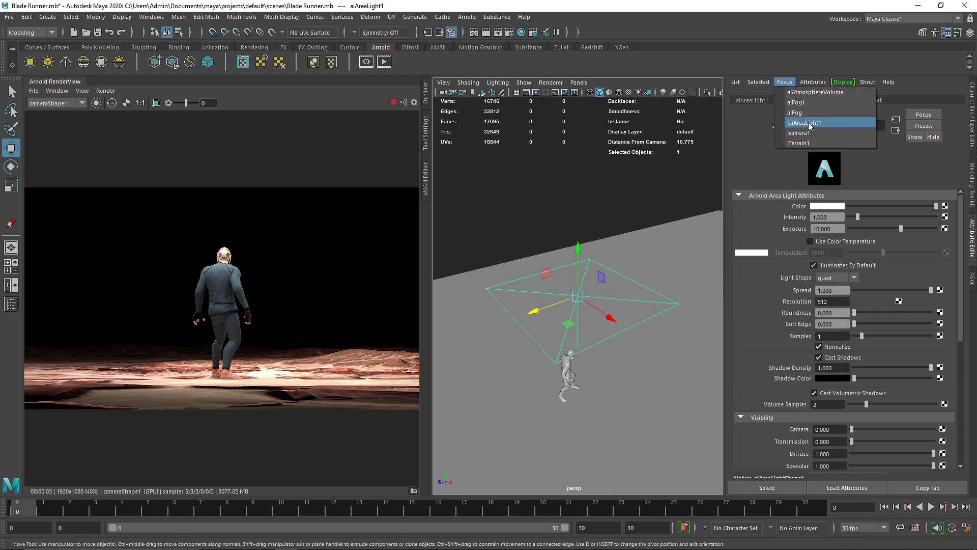
pyautogui.click(809, 92)
pyautogui.click(822, 207)
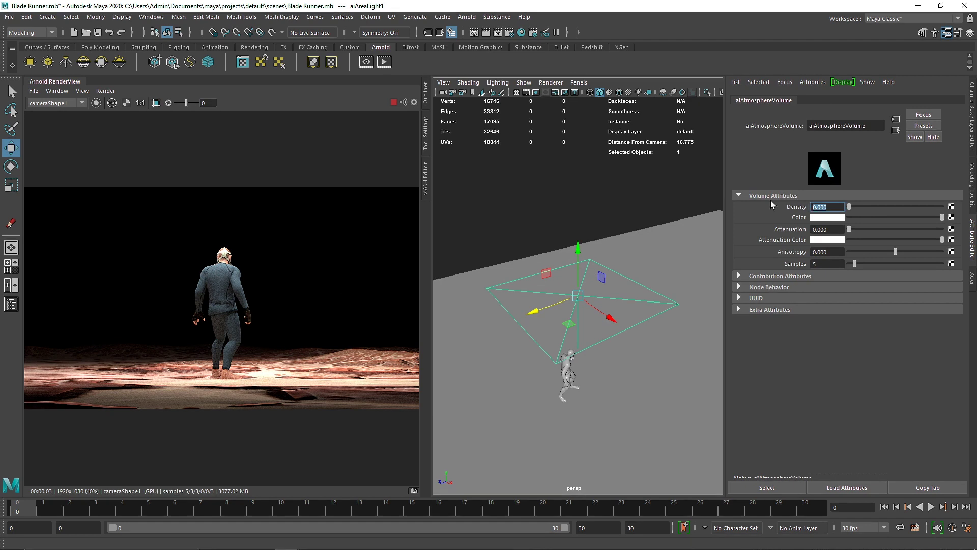
pyautogui.write('.1')
pyautogui.press('Return')
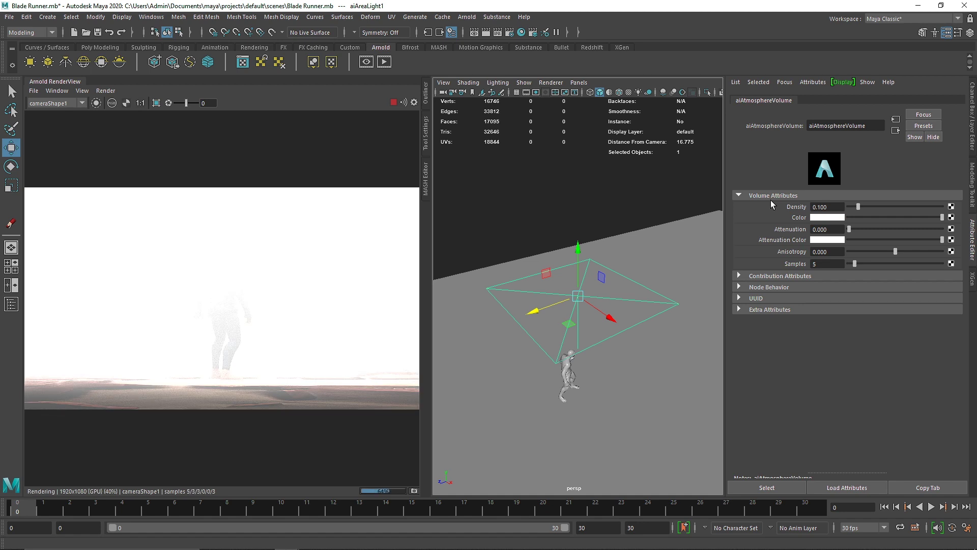
# - Select the area light and lower its Exposure, trying 4 and ending at 8
pyautogui.click(594, 186)
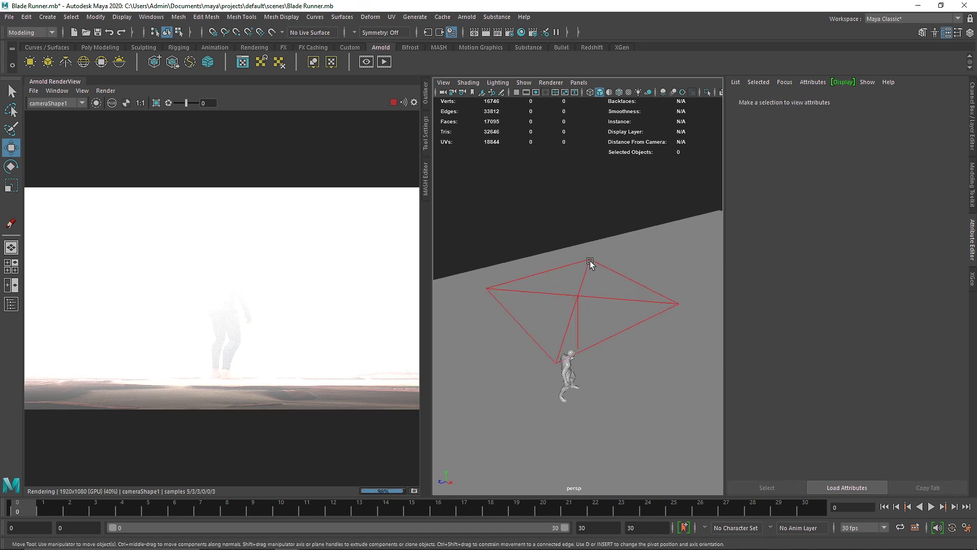
pyautogui.click(590, 261)
pyautogui.moveTo(835, 225); pyautogui.dragTo(803, 229)
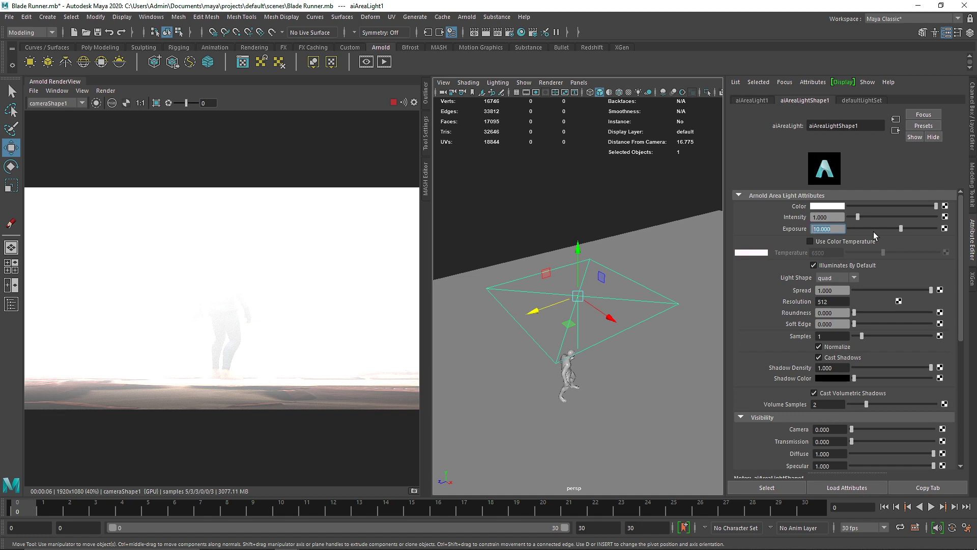
pyautogui.write('4')
pyautogui.press('Return')
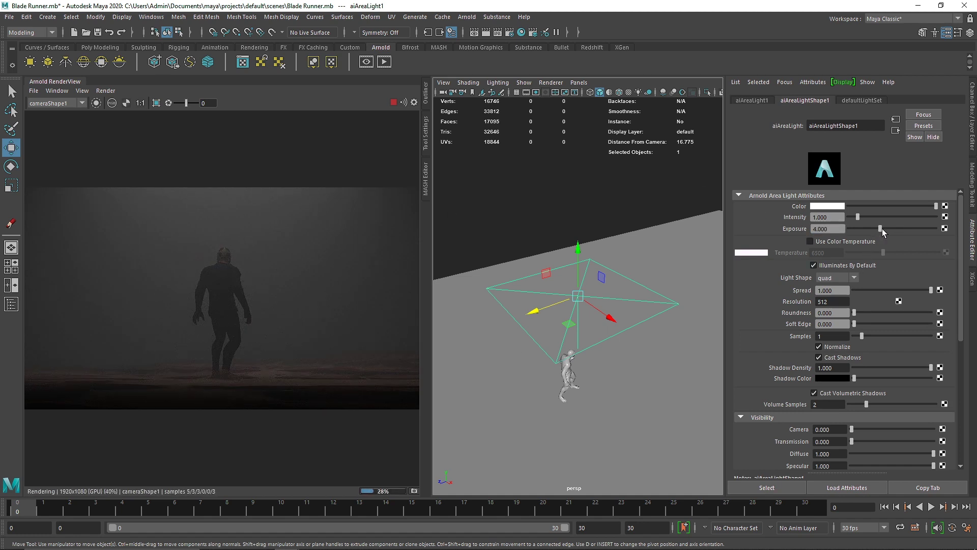
pyautogui.moveTo(882, 229); pyautogui.dragTo(894, 228)
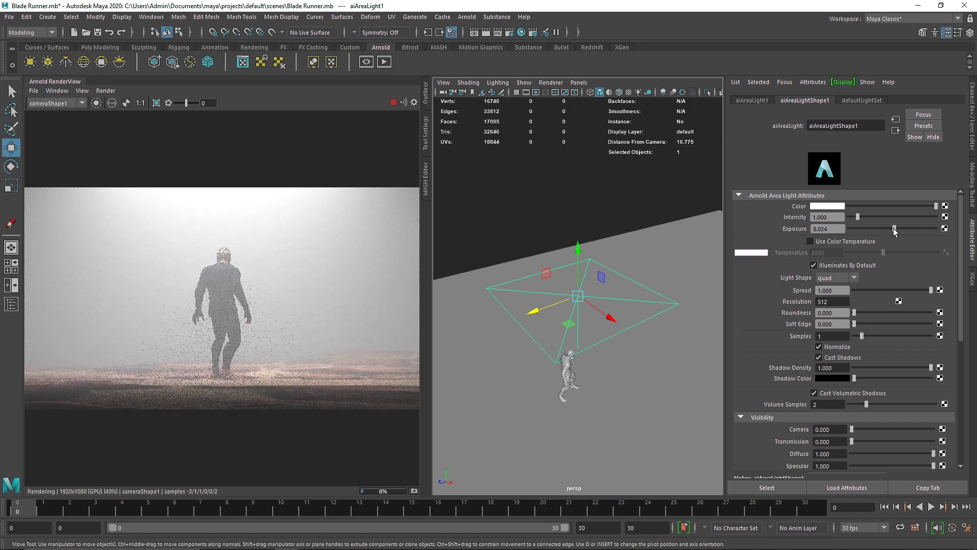
pyautogui.click(828, 228)
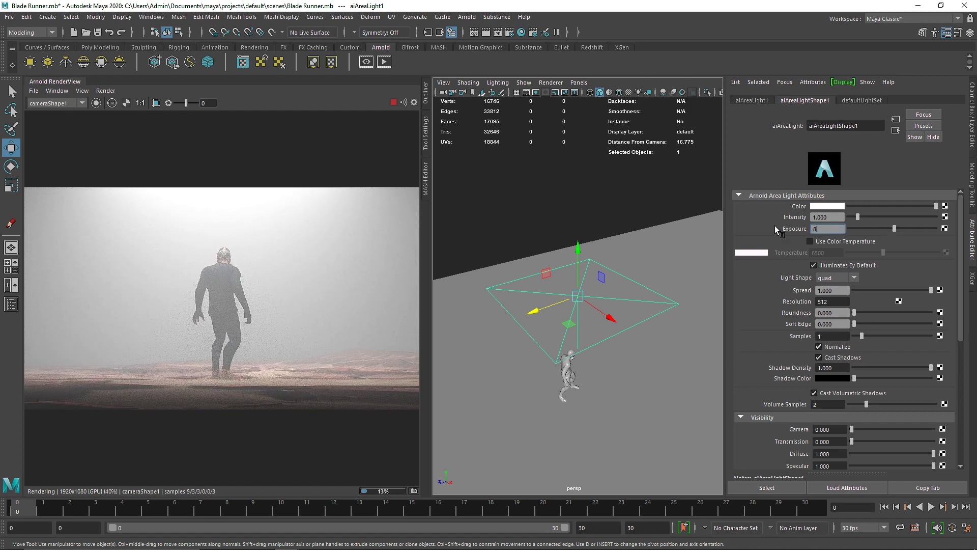
pyautogui.press('Return')
# - Scale up the area light over the terrain plane and stretch it along the plane's length
pyautogui.click(609, 213)
pyautogui.click(579, 296)
pyautogui.scroll(-6, 581, 299)
pyautogui.keyDown('alt'); pyautogui.moveTo(593, 308); pyautogui.dragTo(572, 334); pyautogui.keyUp('alt')
pyautogui.press('r')
pyautogui.scroll(-9, 613, 327)
pyautogui.moveTo(620, 284); pyautogui.dragTo(663, 285)
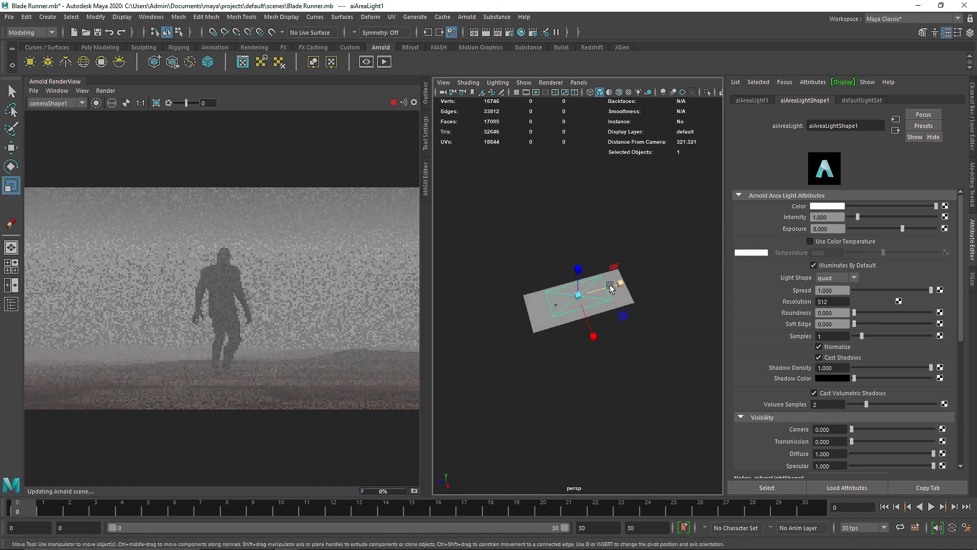
# - Move the area light along Z to about -3.4 and scale it to about 22.1 × 44.1 × 22.1
pyautogui.press('w')
pyautogui.click(610, 286)
pyautogui.click(575, 297)
pyautogui.moveTo(534, 310); pyautogui.dragTo(610, 298)
pyautogui.press('r')
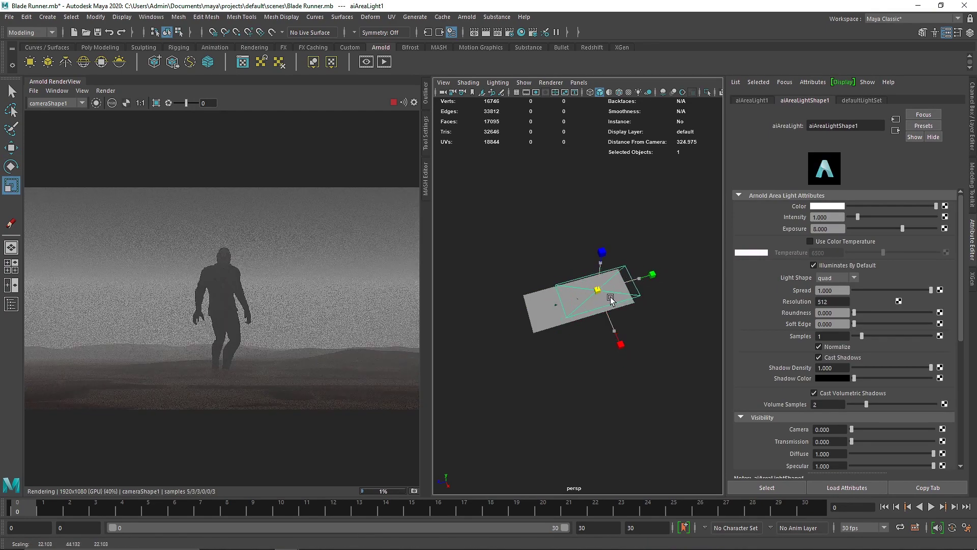
pyautogui.press('e')
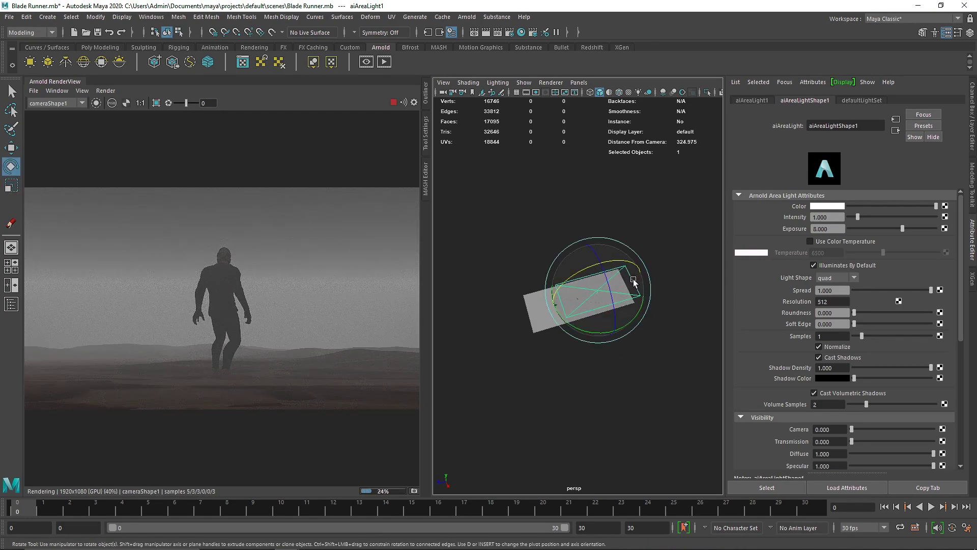
# - Test a render region on the sky beside the figure's head, then raise the area light to about 13.6 in Y
pyautogui.press('w')
pyautogui.scroll(3, 604, 308)
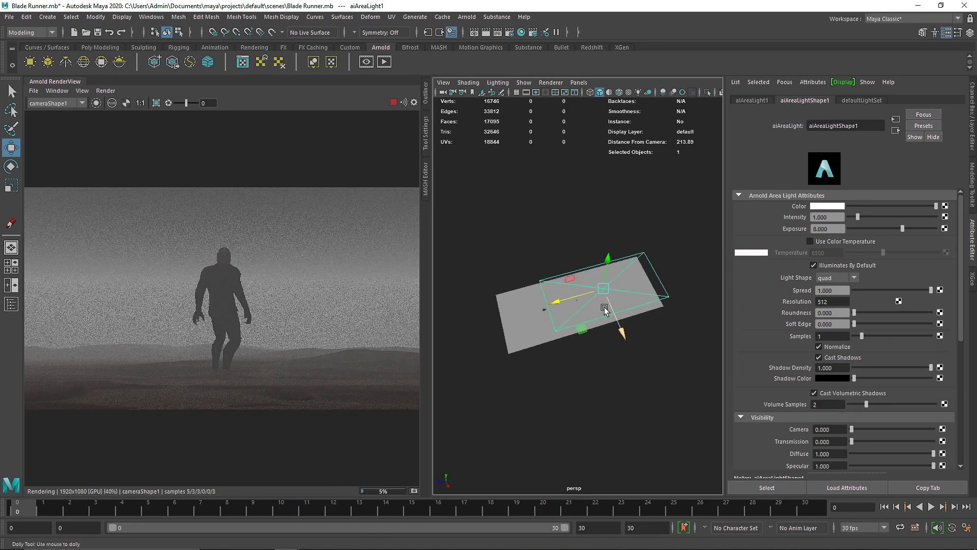
pyautogui.scroll(5, 604, 308)
pyautogui.keyDown('alt'); pyautogui.moveTo(589, 308); pyautogui.dragTo(602, 244); pyautogui.keyUp('alt')
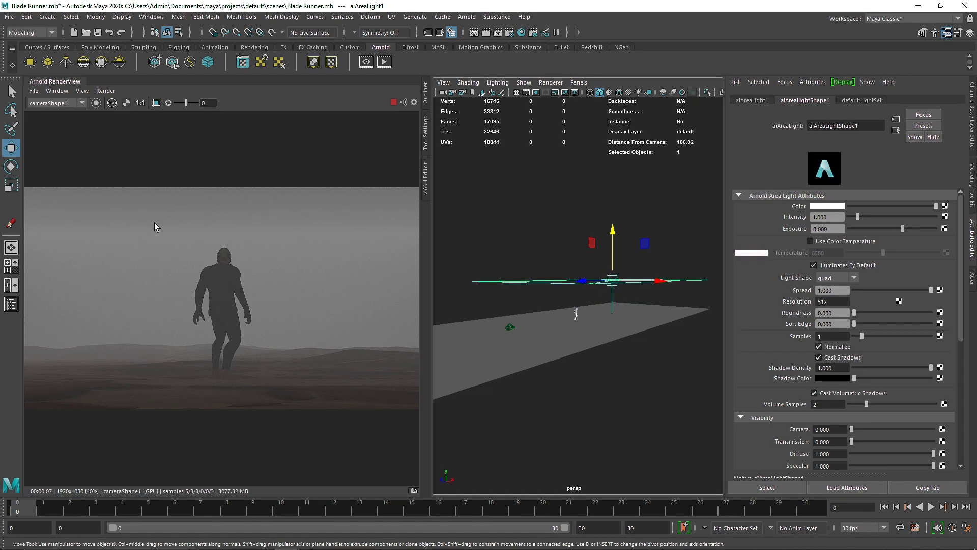
pyautogui.moveTo(227, 216); pyautogui.dragTo(330, 258)
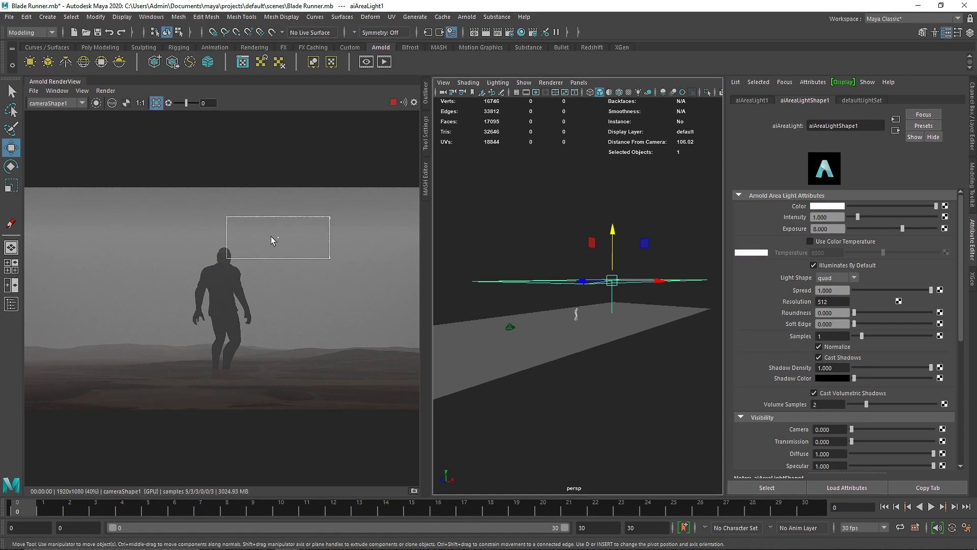
pyautogui.click(156, 103)
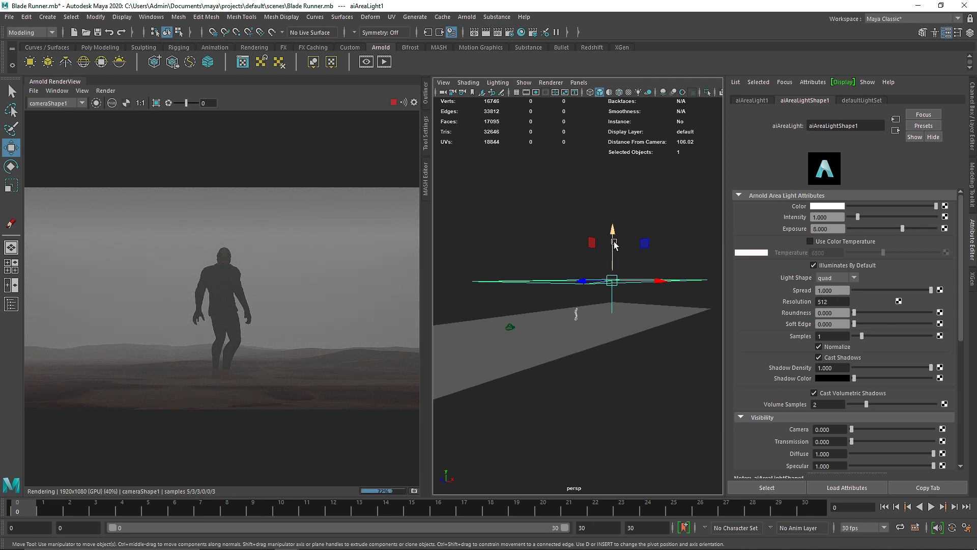
pyautogui.moveTo(614, 244)
pyautogui.mouseDown()
pyautogui.moveTo(617, 218)
pyautogui.moveTo(613, 237)
pyautogui.mouseUp()
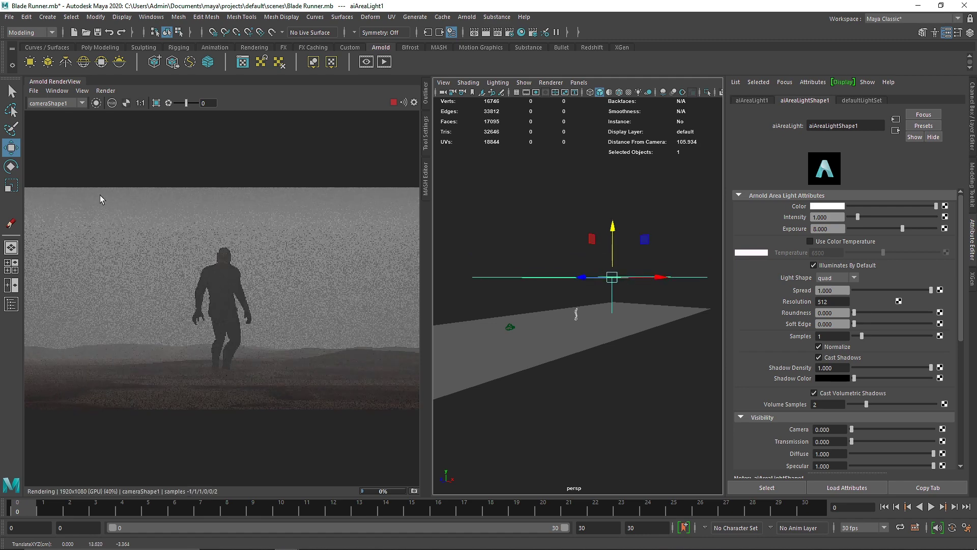
# - Set the area light's Camera visibility to 1, tilt the light to about -111° in X and scale it down
pyautogui.moveTo(886, 432); pyautogui.dragTo(965, 433)
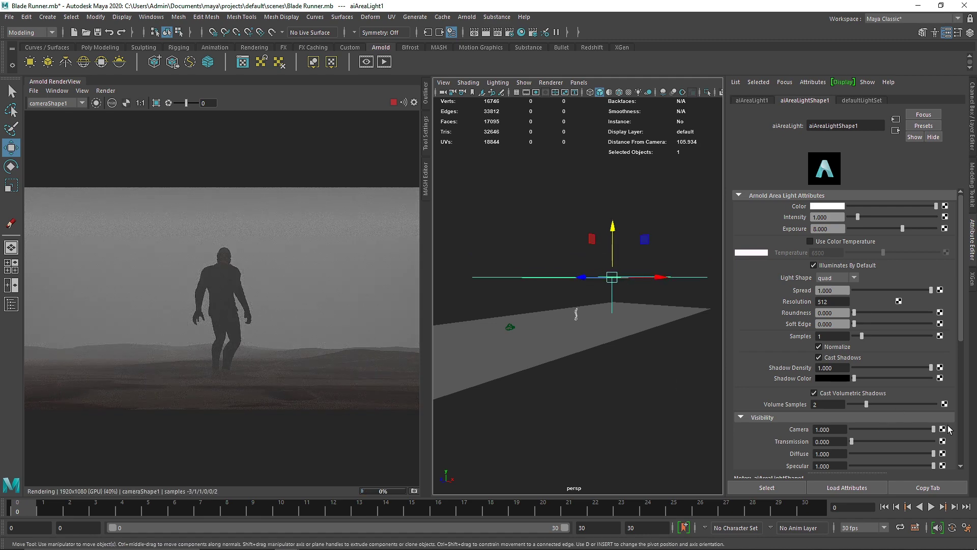
pyautogui.press('e')
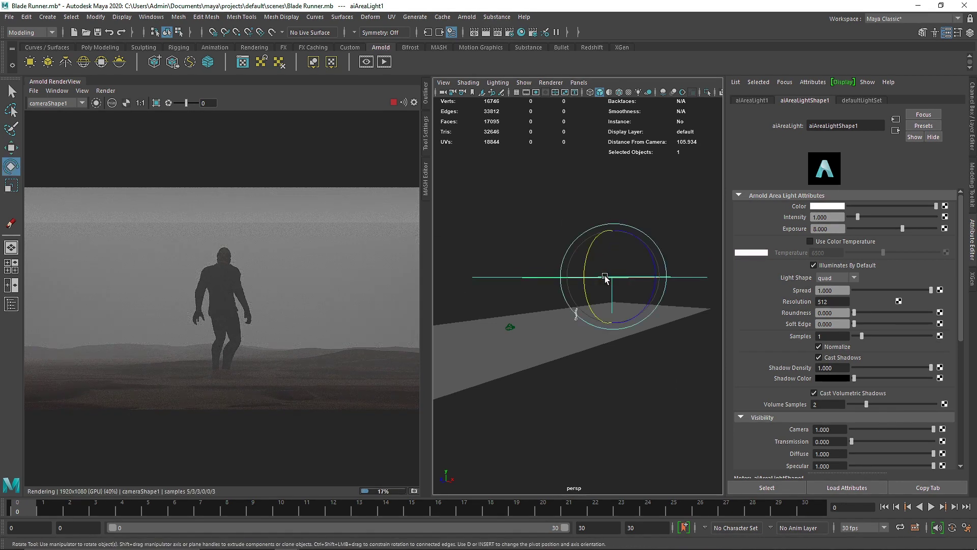
pyautogui.moveTo(609, 259); pyautogui.dragTo(618, 273)
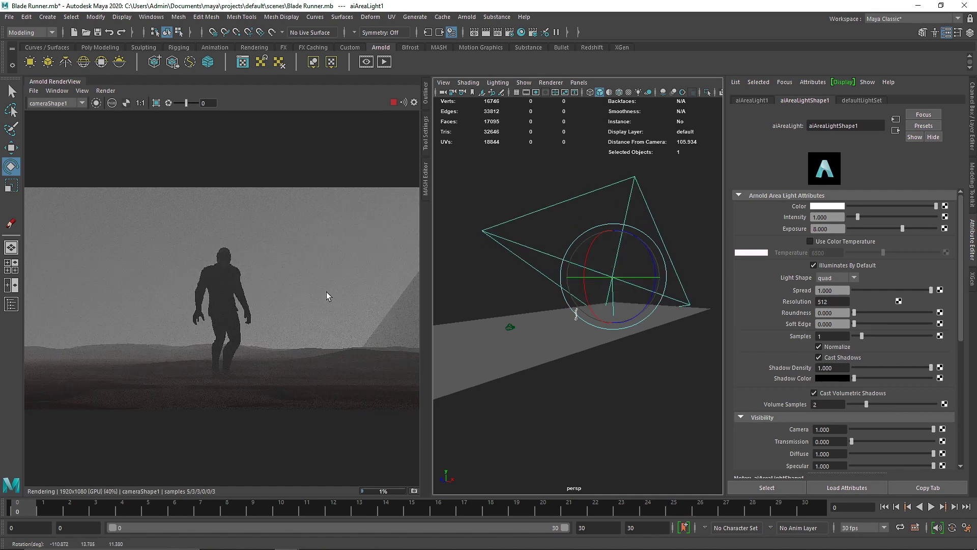
pyautogui.press('r')
pyautogui.moveTo(586, 280); pyautogui.dragTo(497, 236)
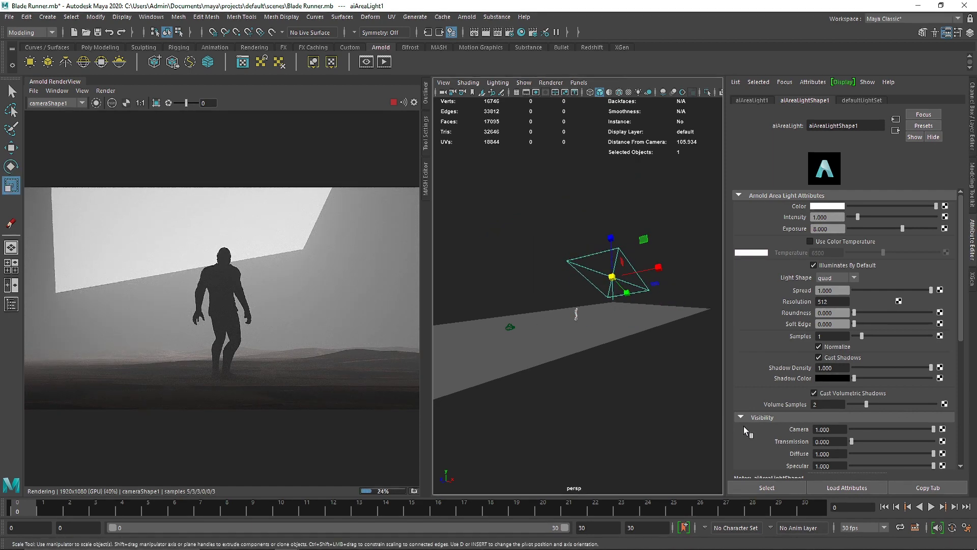
# - Hide the tilted area light from the camera and set its Exposure to 8
pyautogui.moveTo(872, 429); pyautogui.dragTo(822, 431)
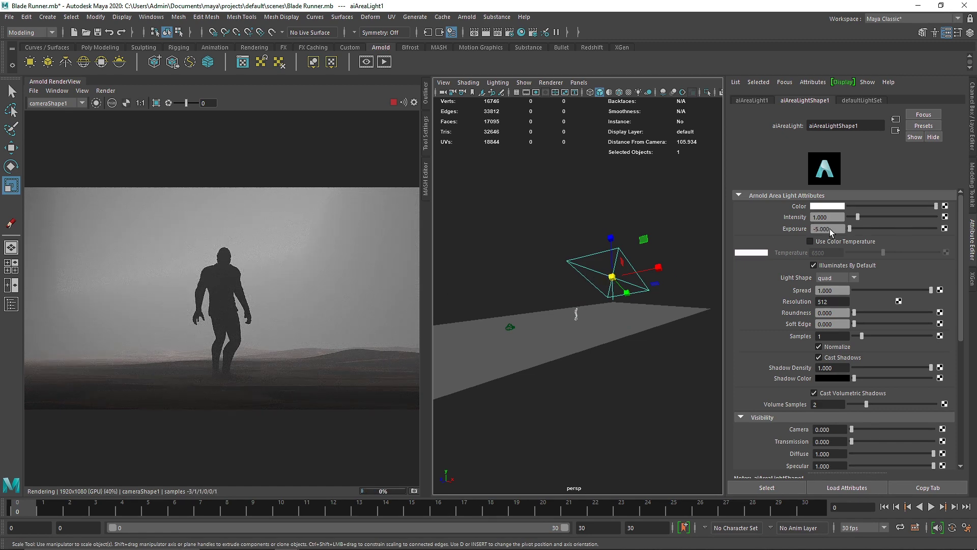
pyautogui.moveTo(902, 230); pyautogui.dragTo(899, 234)
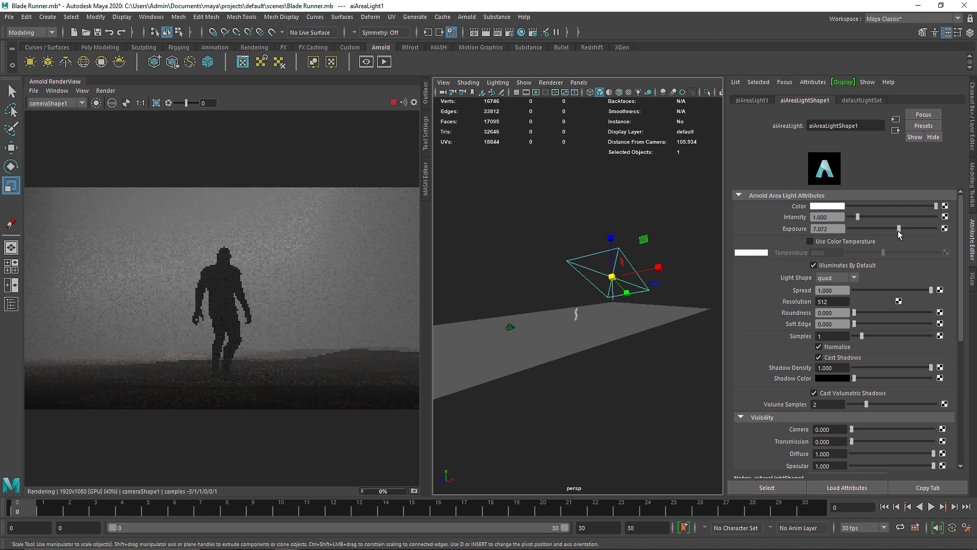
pyautogui.doubleClick(827, 228)
pyautogui.write('8')
pyautogui.press('Return')
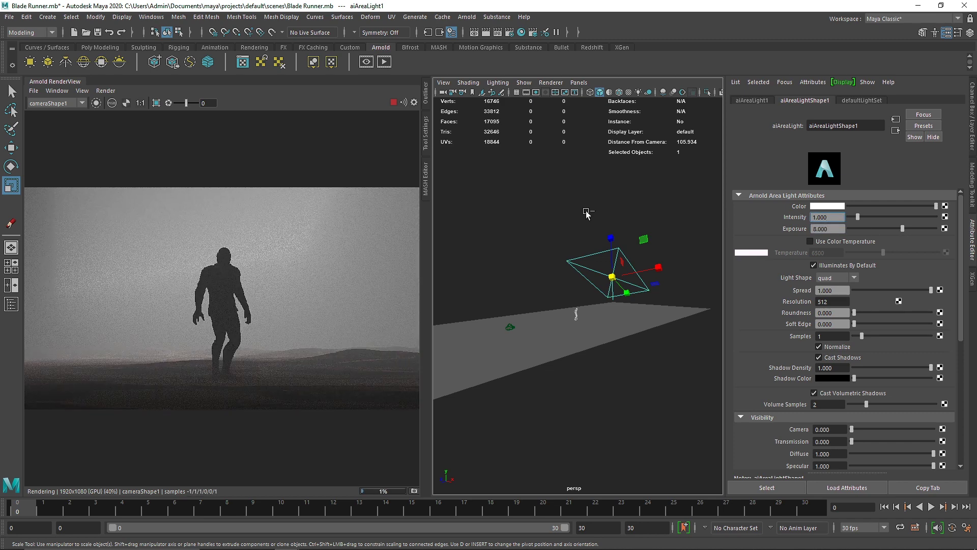
# - Undo the area light's tilt and downscaling, and raise the flat light to about 30.9 in Y
pyautogui.hotkey('ctrl', 'z')
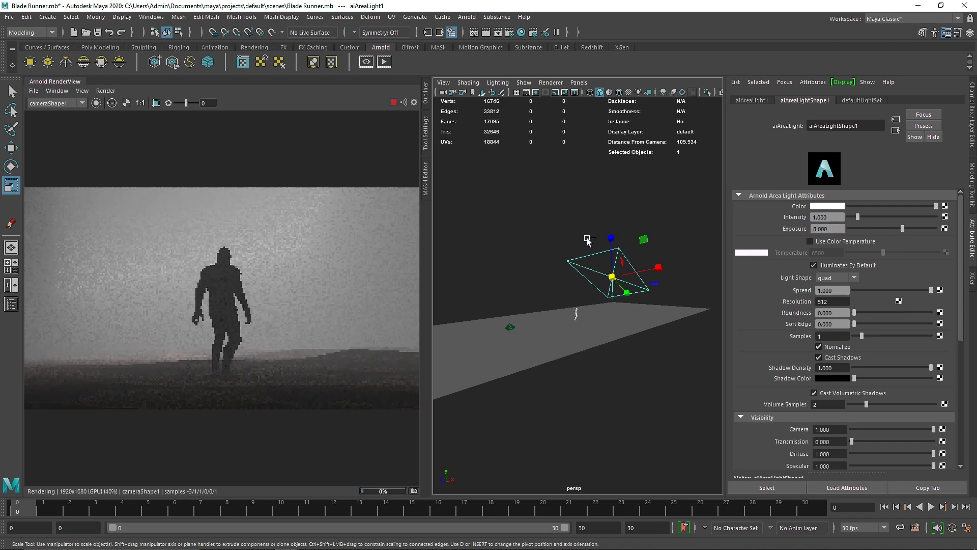
pyautogui.hotkey('ctrl', 'z')
pyautogui.hotkey('ctrl', 'z')
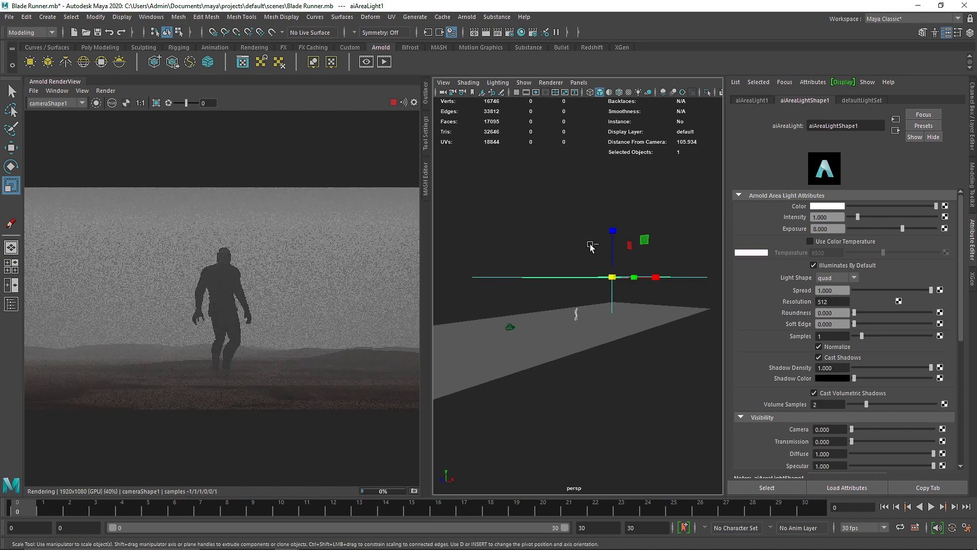
pyautogui.press('w')
pyautogui.moveTo(620, 244); pyautogui.dragTo(620, 184)
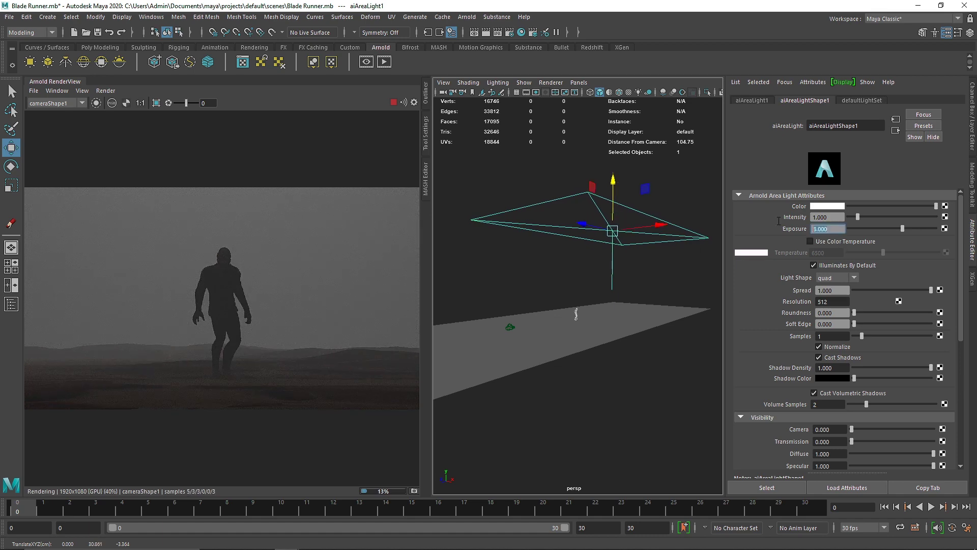
# - Raise the area light's Exposure, trying 12 and ending at 10, and adjust its height to about 31.6 in Y
pyautogui.press('Return')
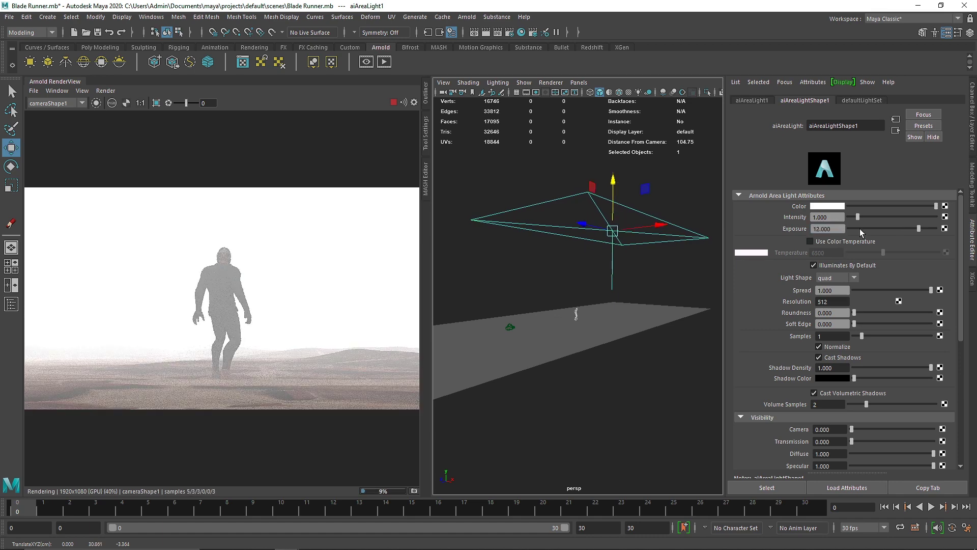
pyautogui.write('10')
pyautogui.press('Return')
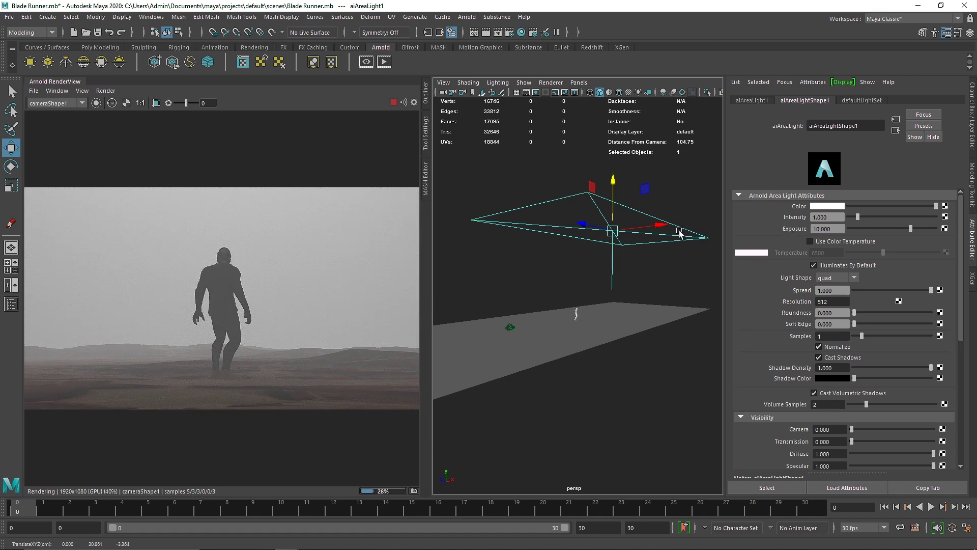
pyautogui.moveTo(614, 199); pyautogui.dragTo(613, 200)
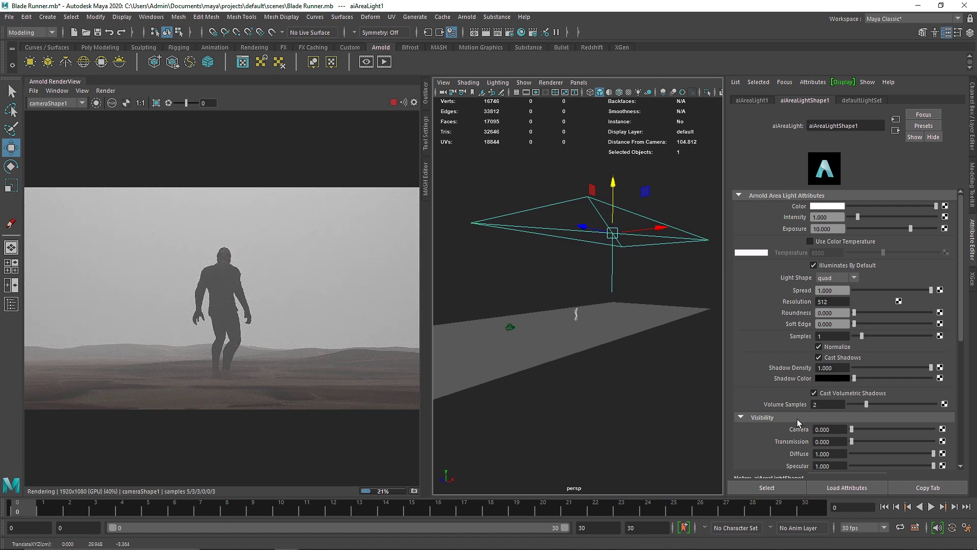
pyautogui.moveTo(612, 196); pyautogui.dragTo(613, 190)
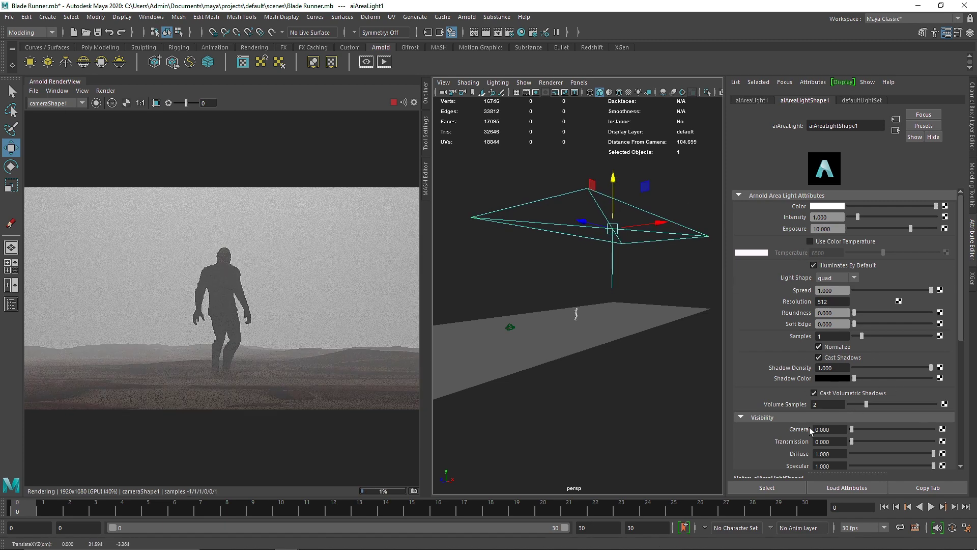
# - Set the area light's Volume visibility to 3 and its Volume Samples to 4
pyautogui.scroll(-3, 812, 440)
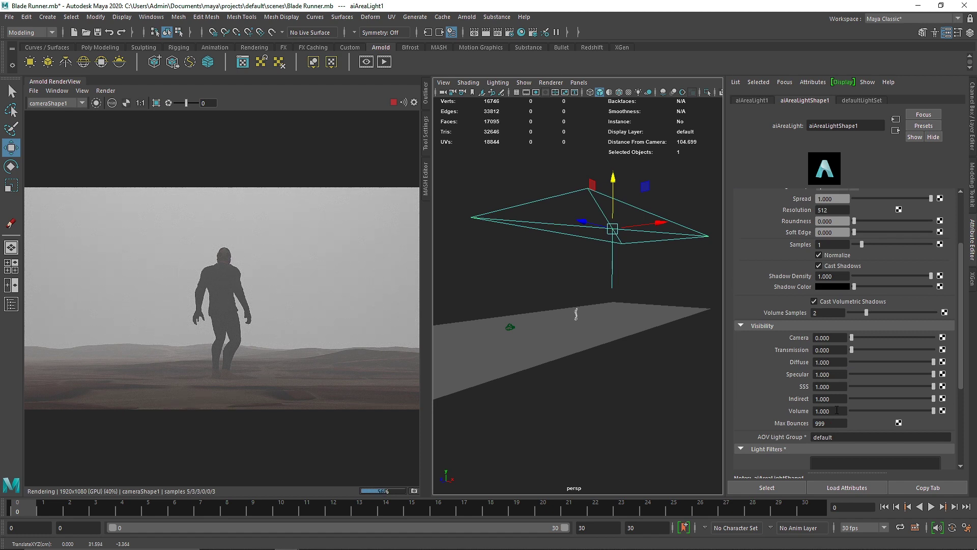
pyautogui.click(835, 409)
pyautogui.write('3')
pyautogui.press('Tab')
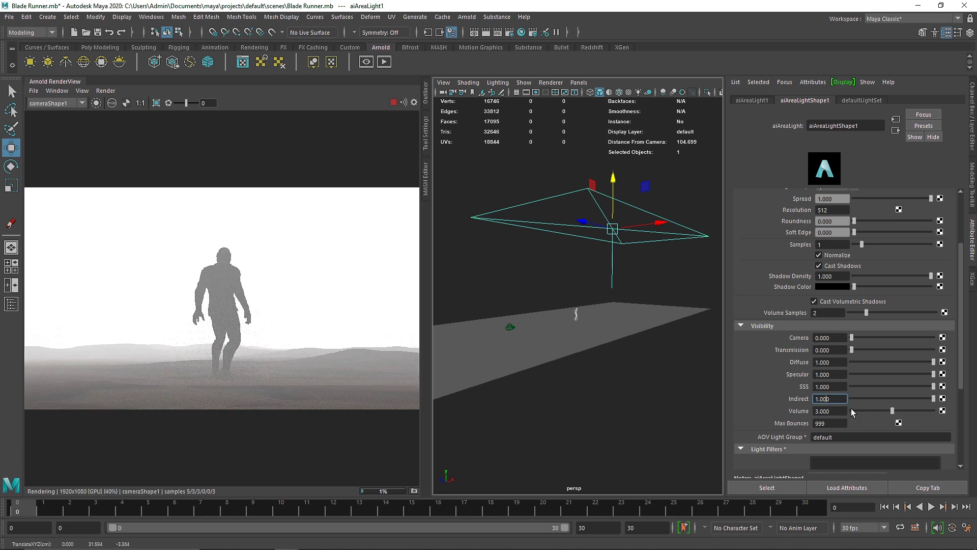
pyautogui.click(828, 312)
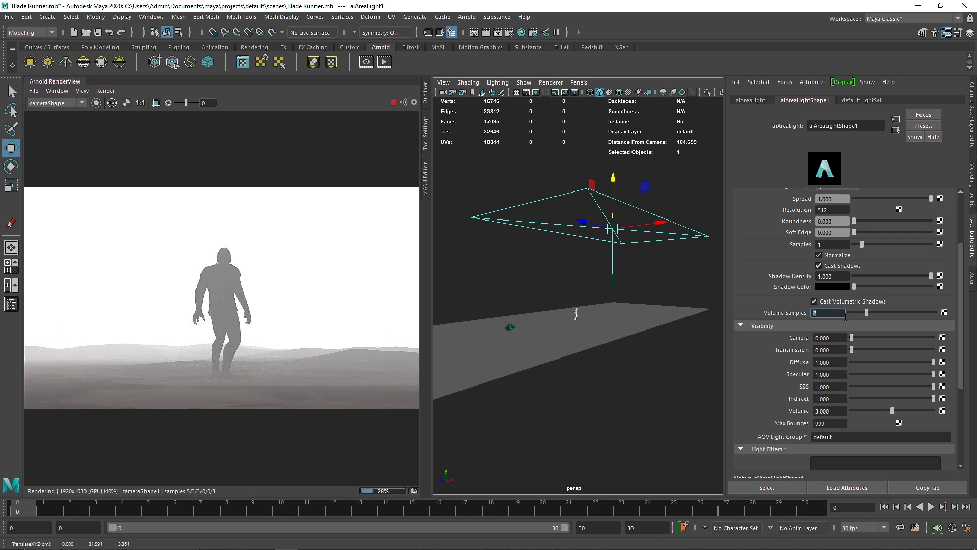
pyautogui.write('4')
pyautogui.press('Tab')
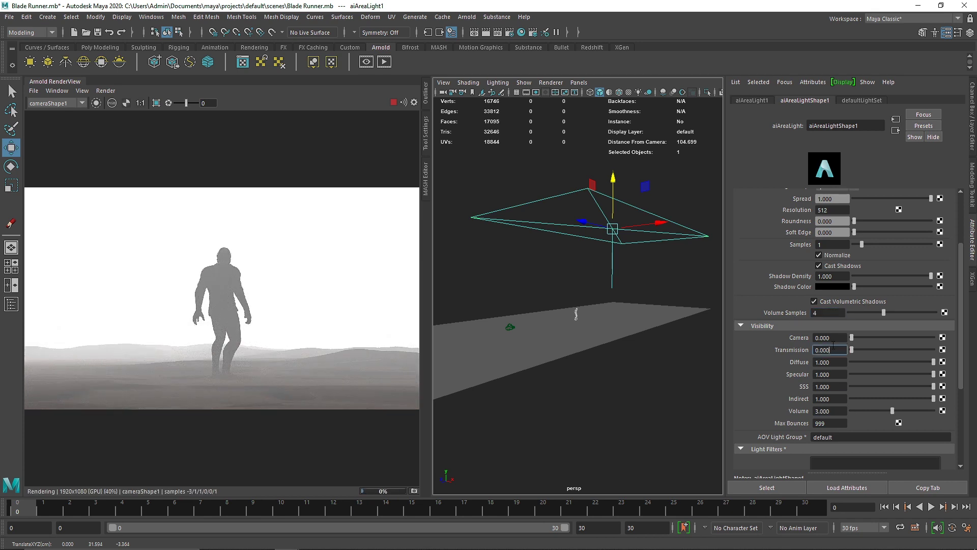
# - Set the area light's Resolution to 1000 and its Samples to 4
pyautogui.scroll(3, 824, 330)
pyautogui.click(833, 301)
pyautogui.write('1')
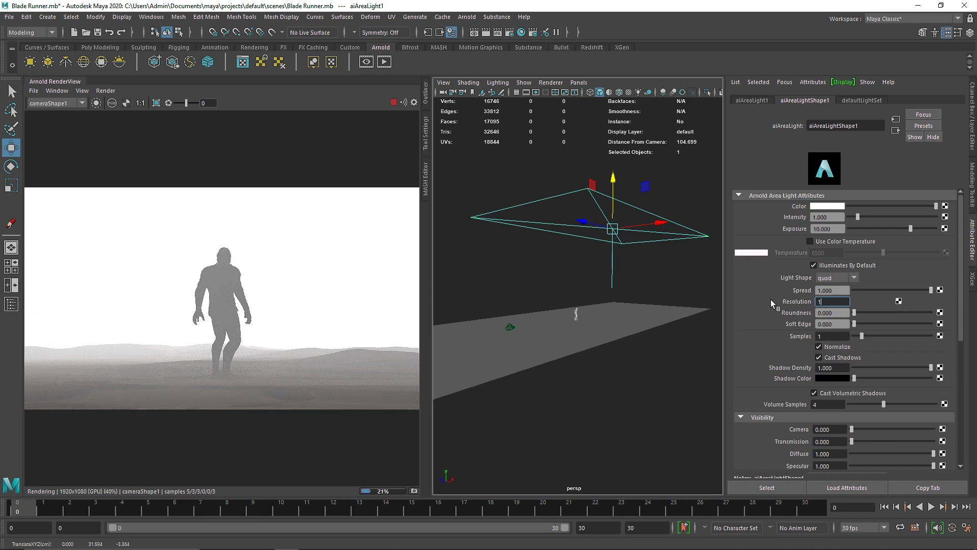
pyautogui.write('000')
pyautogui.click(832, 335)
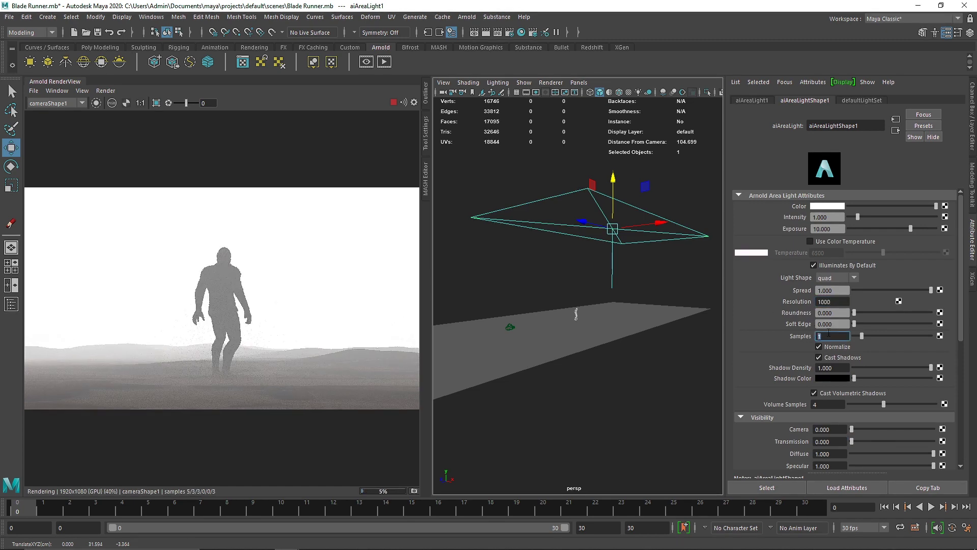
pyautogui.press('Return')
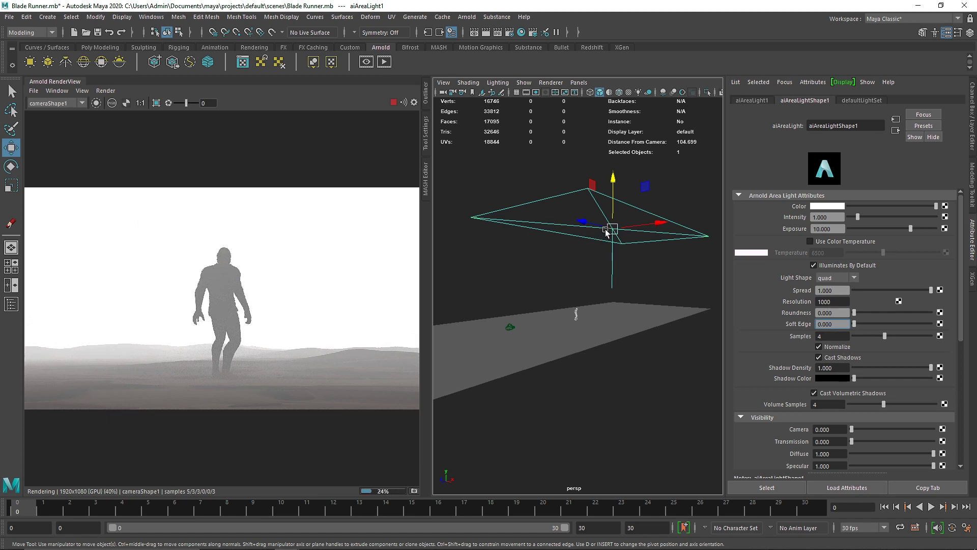
# - Lower the area light's Exposure, trying 8 and then 9
pyautogui.moveTo(833, 229); pyautogui.dragTo(794, 227)
pyautogui.write('8')
pyautogui.press('Return')
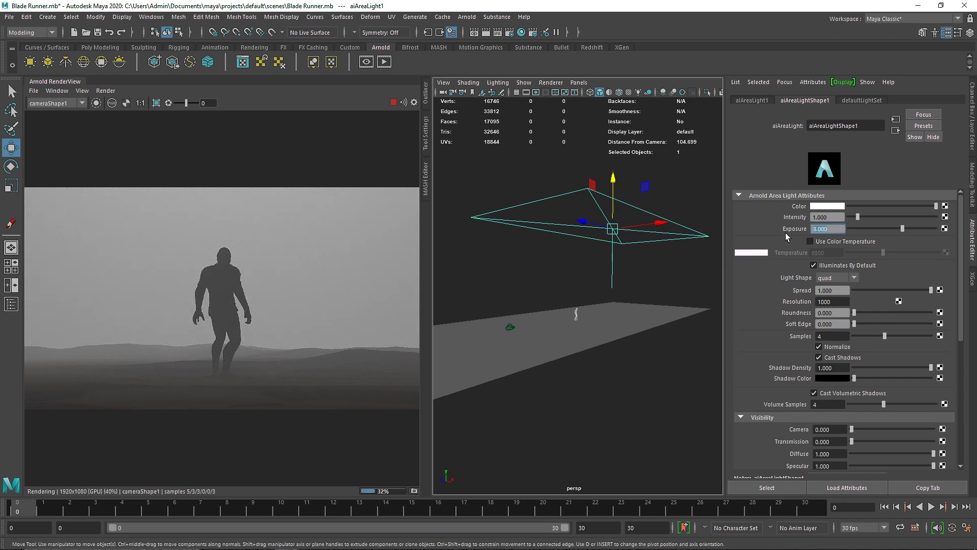
pyautogui.write('9')
pyautogui.press('Return')
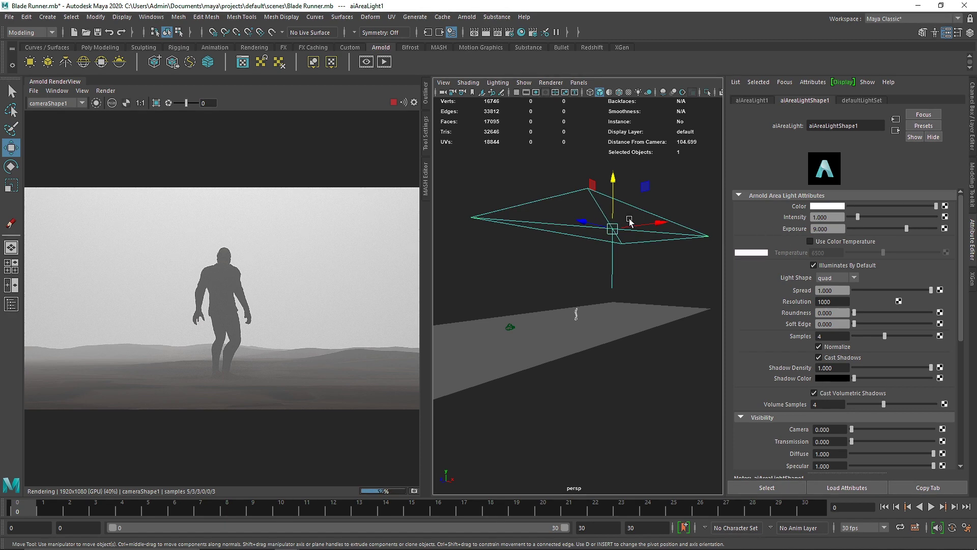
# - Color the area light with the saved orange swatch and adjust its hue to about 25.5
pyautogui.click(824, 207)
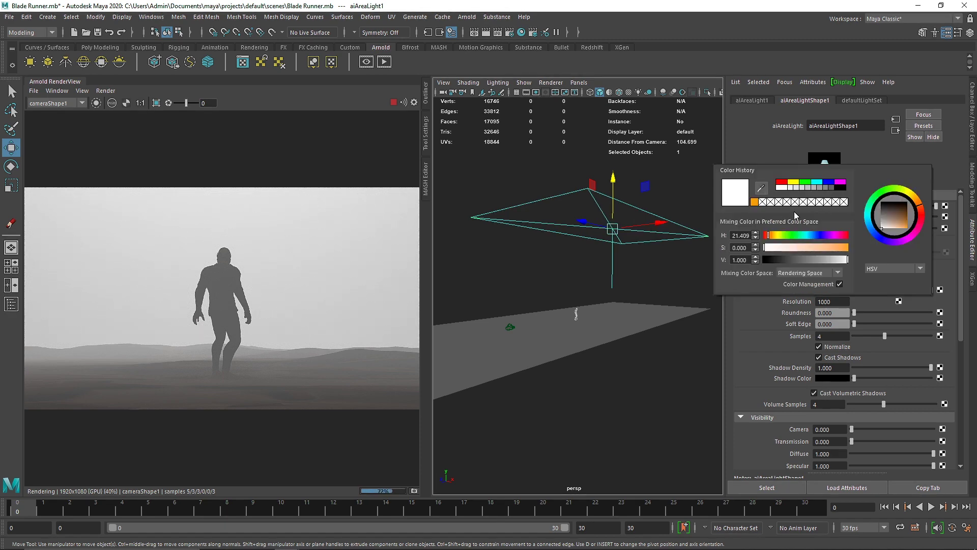
pyautogui.click(755, 202)
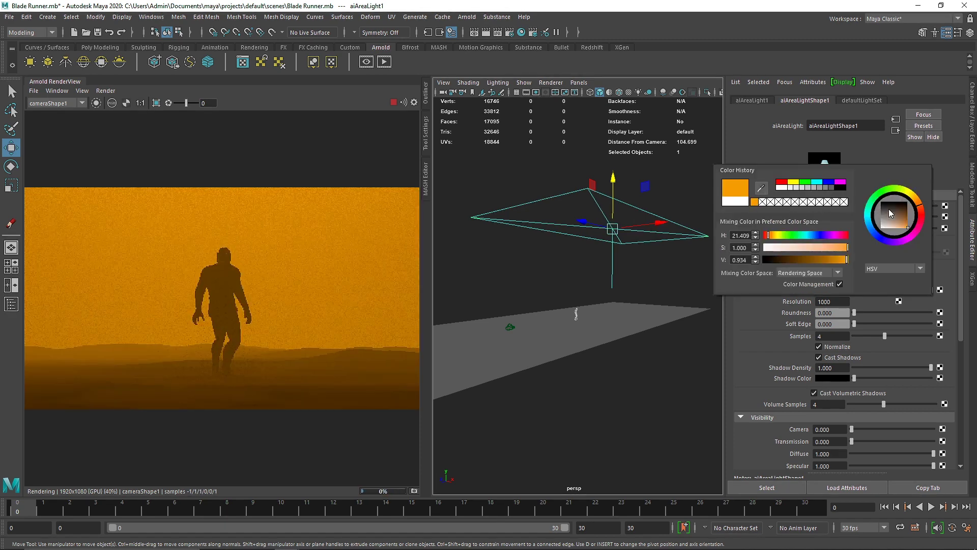
pyautogui.click(920, 206)
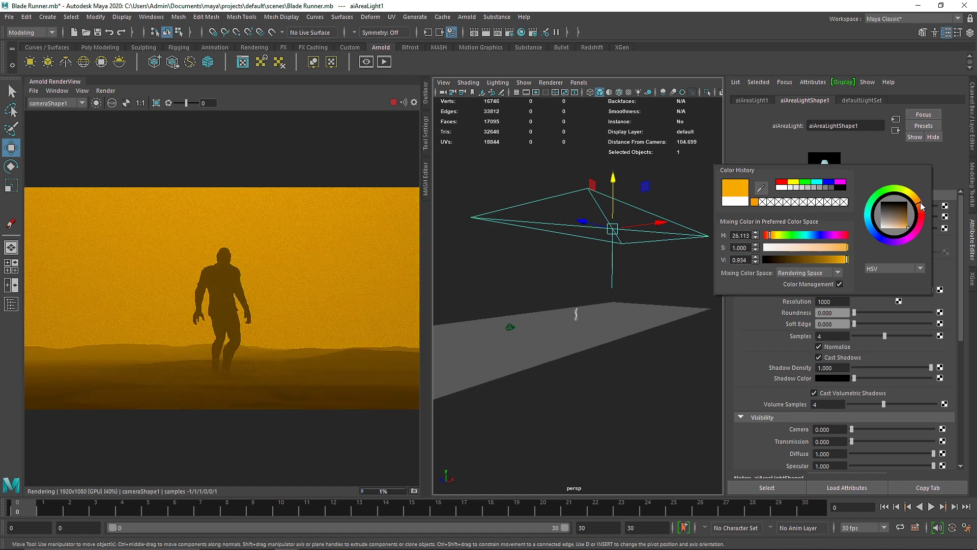
pyautogui.click(928, 206)
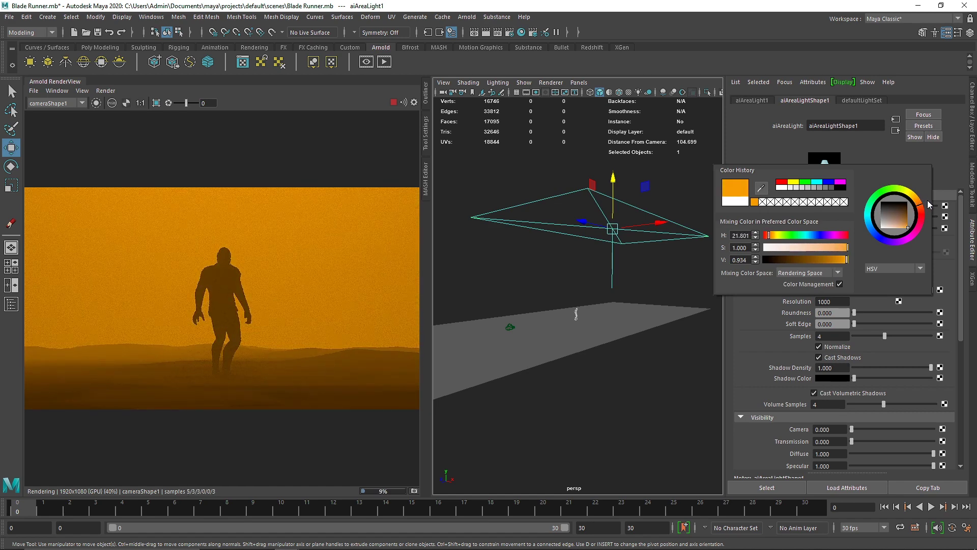
# - Set the orange area light's Exposure to 10
pyautogui.click(828, 229)
pyautogui.write('1')
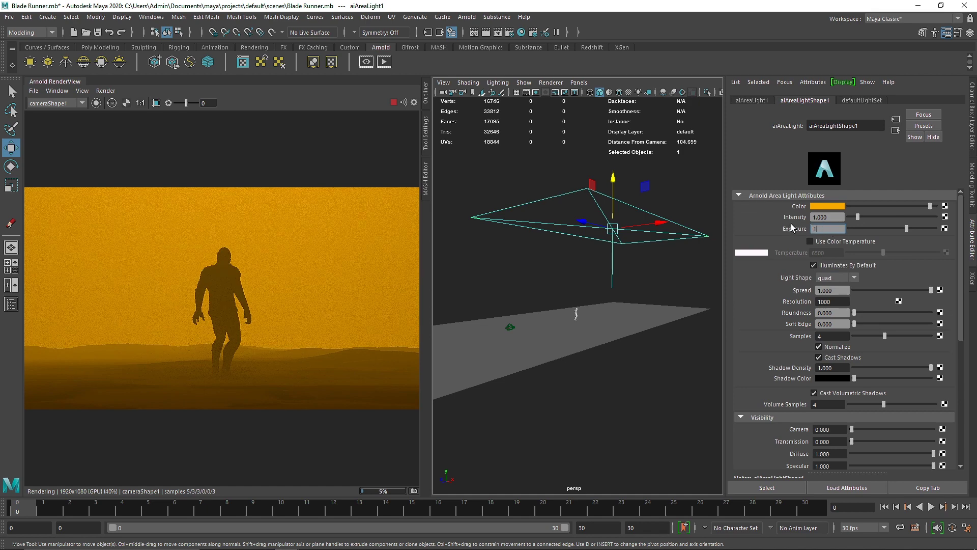
pyautogui.write('0')
pyautogui.press('Return')
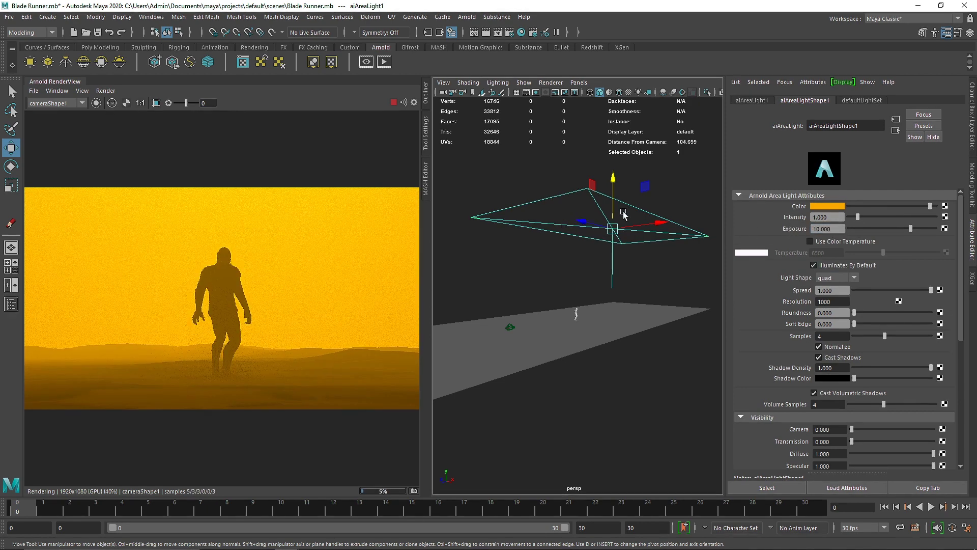
# - Shift the area light's color to a slightly redder orange and widen the render view a little
pyautogui.keyDown('alt'); pyautogui.moveTo(624, 218); pyautogui.dragTo(508, 243); pyautogui.keyUp('alt')
pyautogui.press('r')
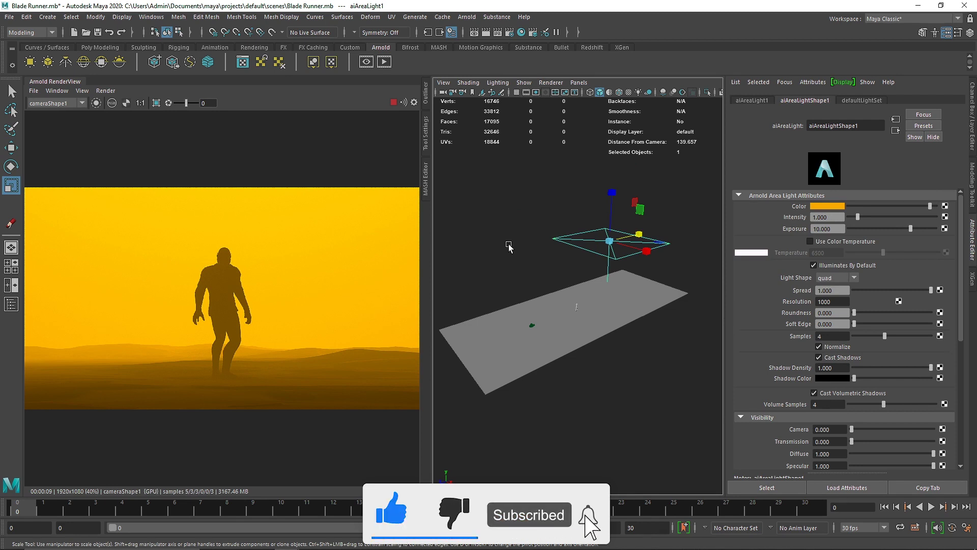
pyautogui.click(820, 206)
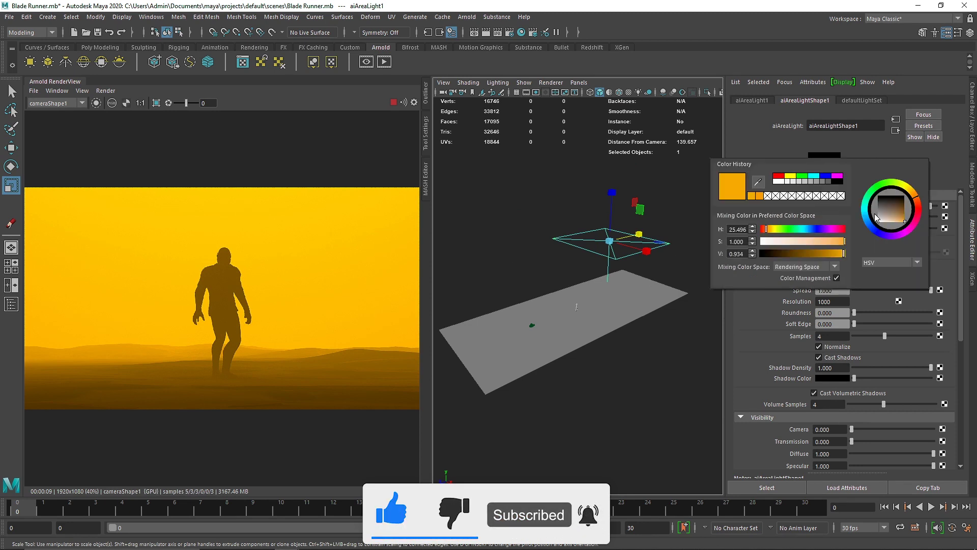
pyautogui.click(918, 199)
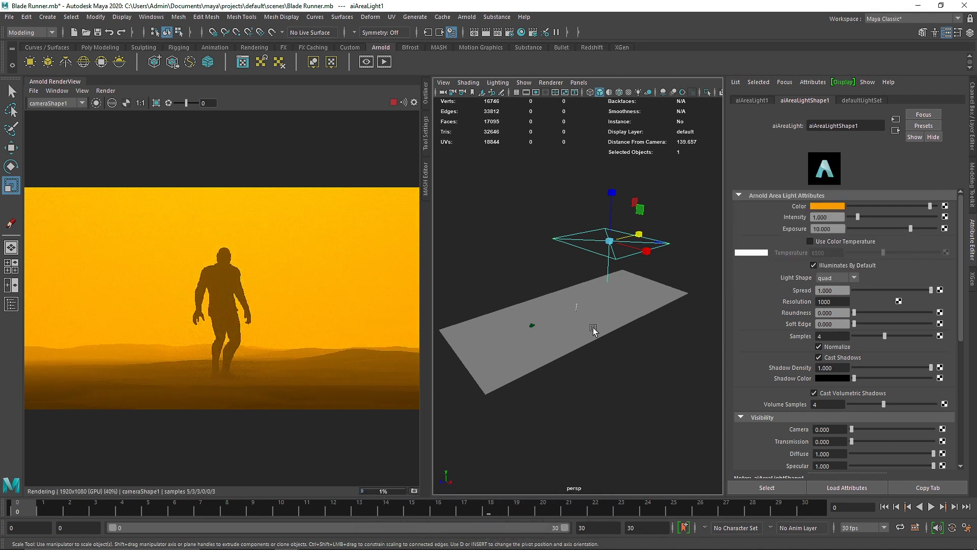
pyautogui.moveTo(430, 257); pyautogui.dragTo(471, 257)
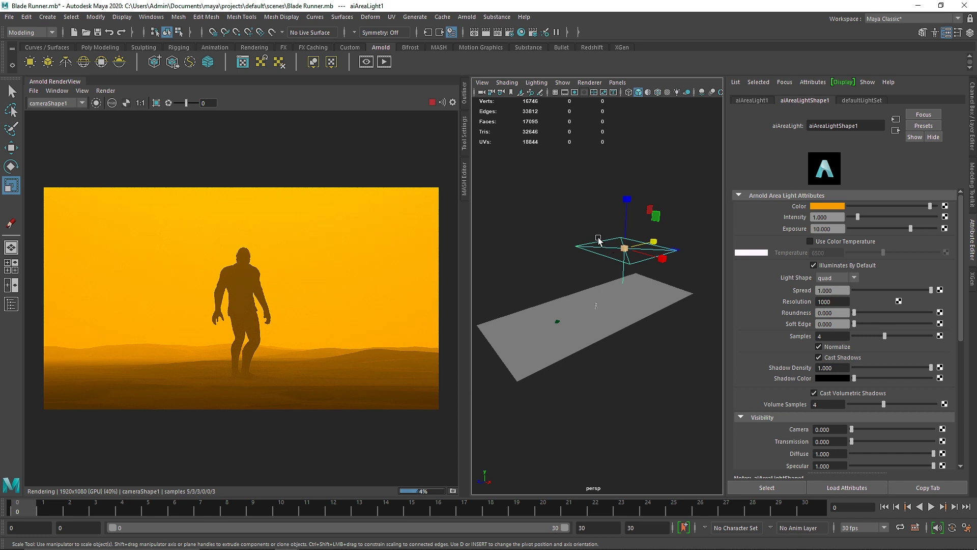
# - Create a second Arnold area light, enlarge it, rotate it about -83 degrees in Y, and move it above the plane's side edge
pyautogui.click(29, 61)
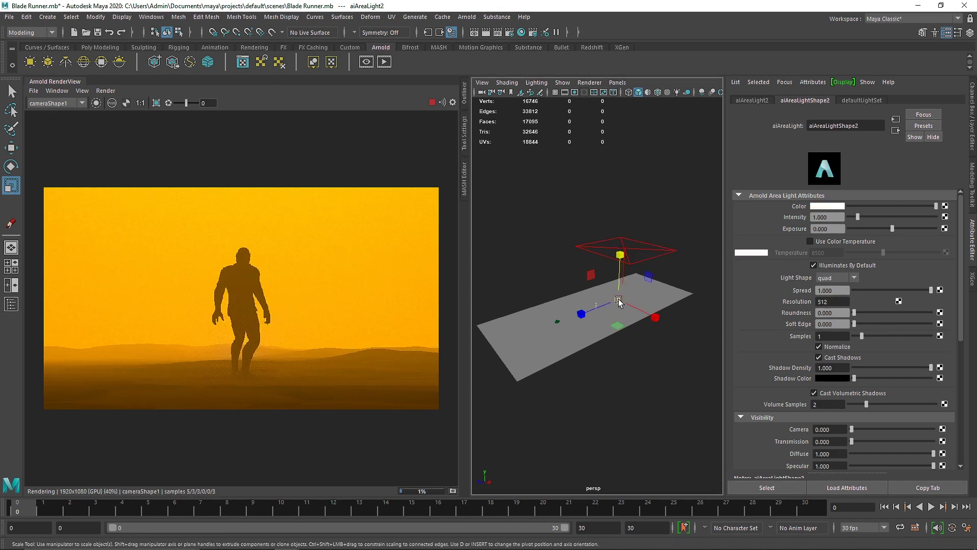
pyautogui.moveTo(618, 300); pyautogui.dragTo(582, 318)
pyautogui.press('e')
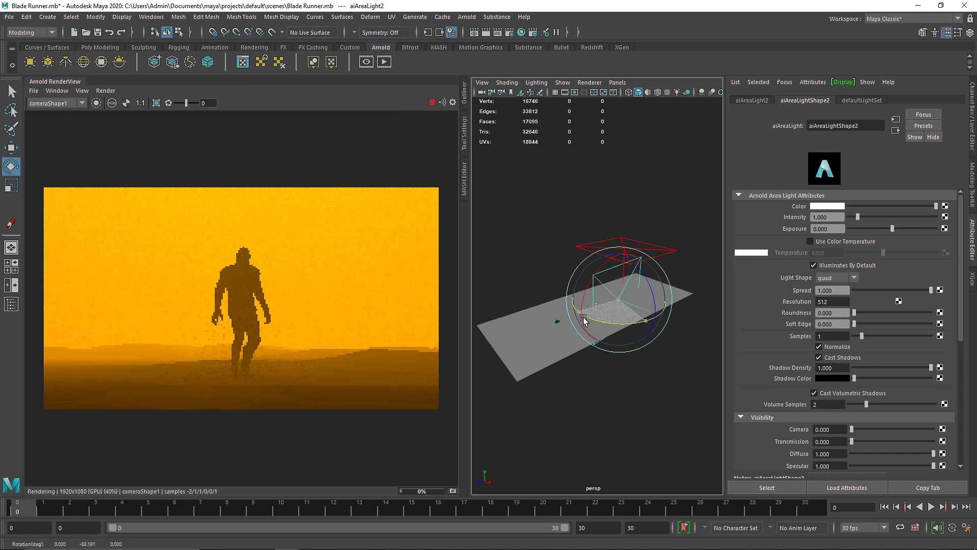
pyautogui.press('w')
pyautogui.moveTo(655, 315); pyautogui.dragTo(594, 300)
pyautogui.moveTo(572, 248); pyautogui.dragTo(572, 231)
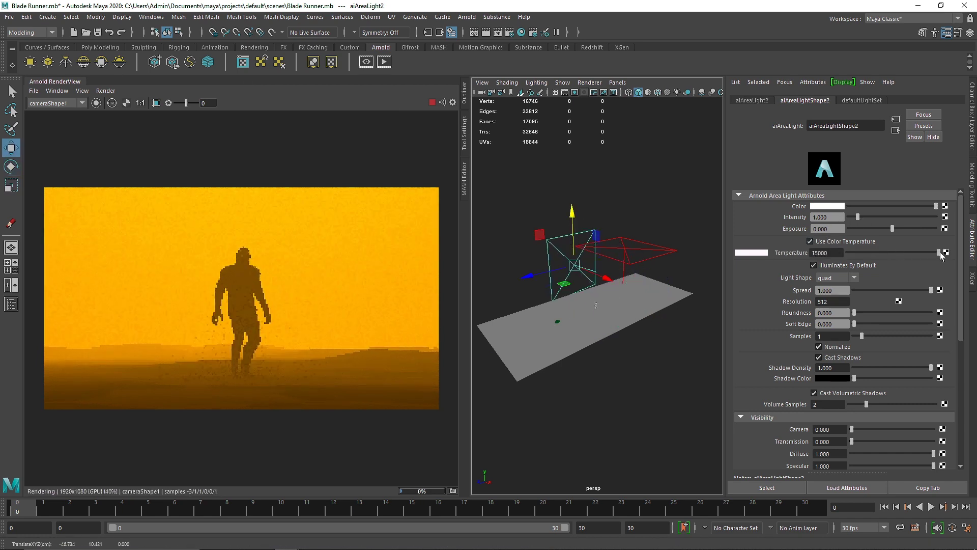
# - Give the second area light a cool color temperature of 14920 and an Exposure of 10
pyautogui.moveTo(883, 252); pyautogui.dragTo(939, 253)
pyautogui.moveTo(893, 229); pyautogui.dragTo(932, 231)
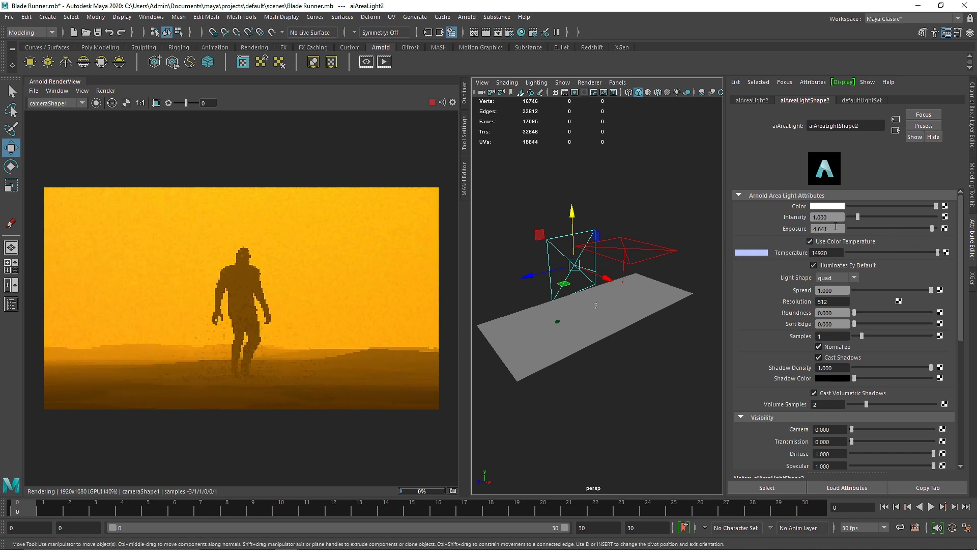
pyautogui.doubleClick(827, 229)
pyautogui.write('10')
pyautogui.press('Return')
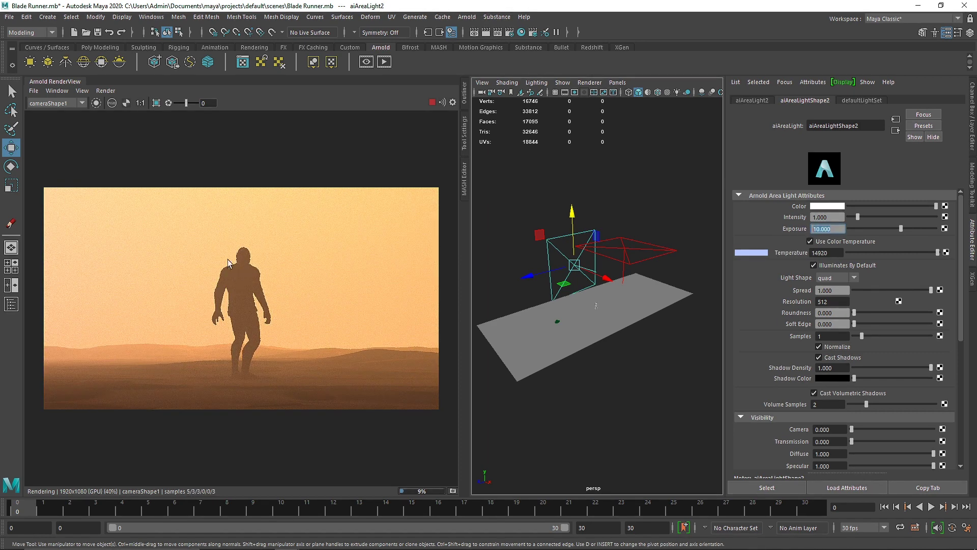
# - Raise the second area light's Exposure, trying 12 and ending at 11
pyautogui.write('12')
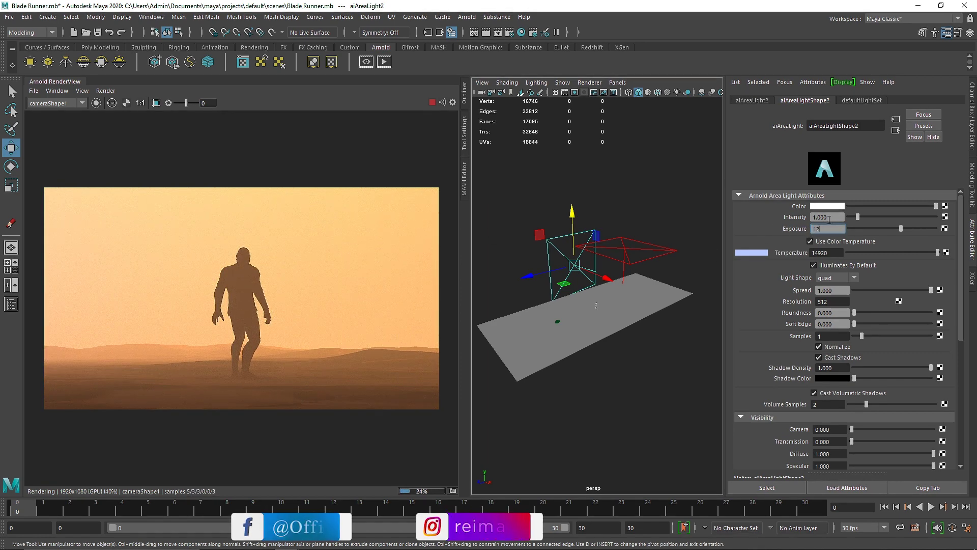
pyautogui.click(830, 217)
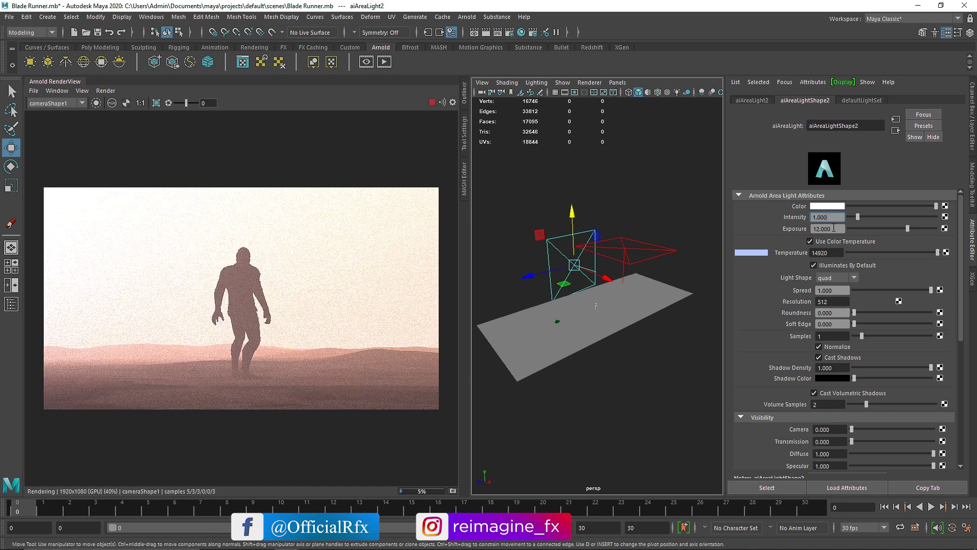
pyautogui.press('Tab')
pyautogui.write('11')
pyautogui.press('Return')
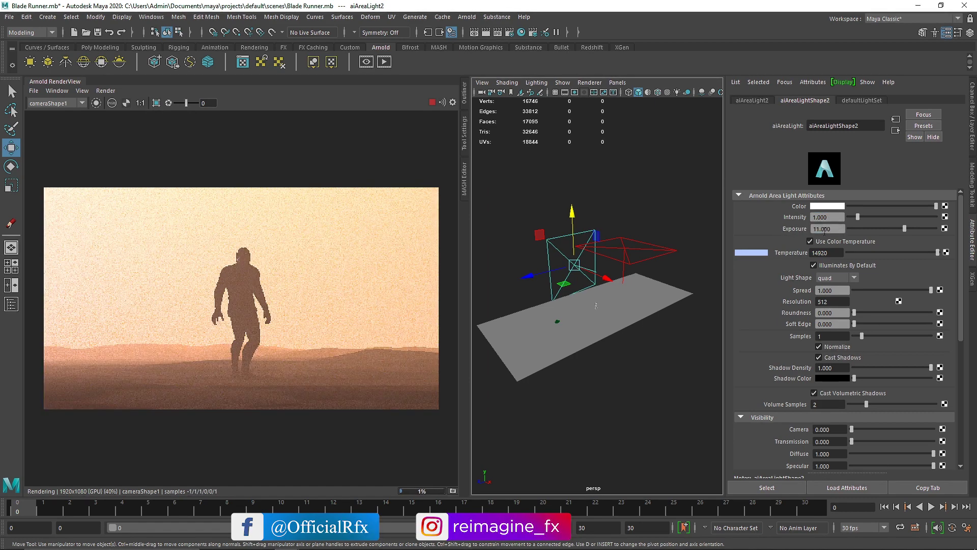
# - Delete the second area light and reselect the orange overhead light
pyautogui.click(520, 244)
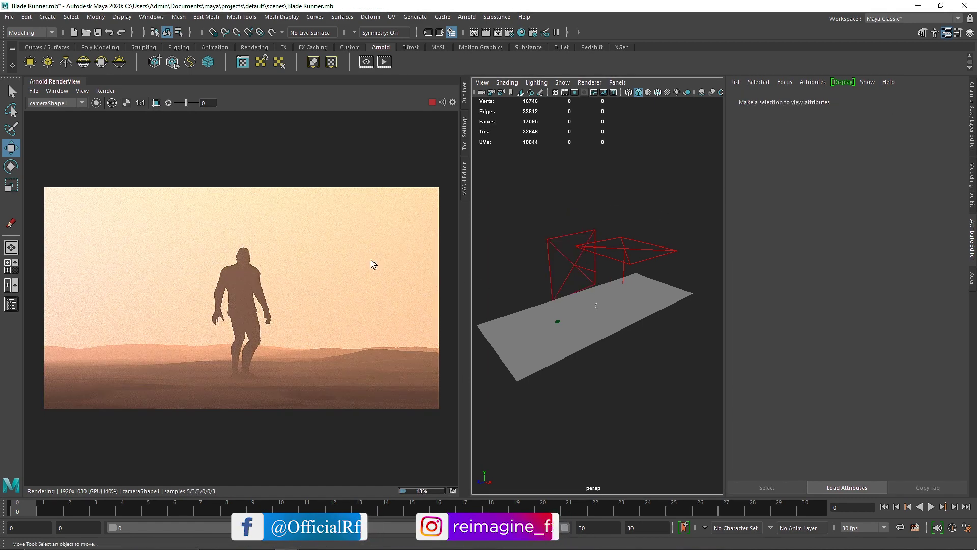
pyautogui.click(551, 259)
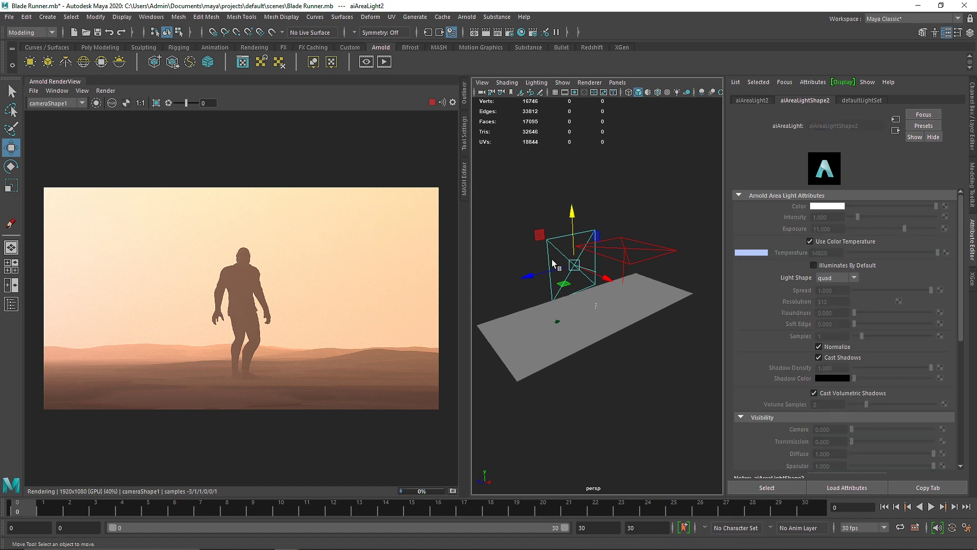
pyautogui.press('Delete')
pyautogui.click(573, 253)
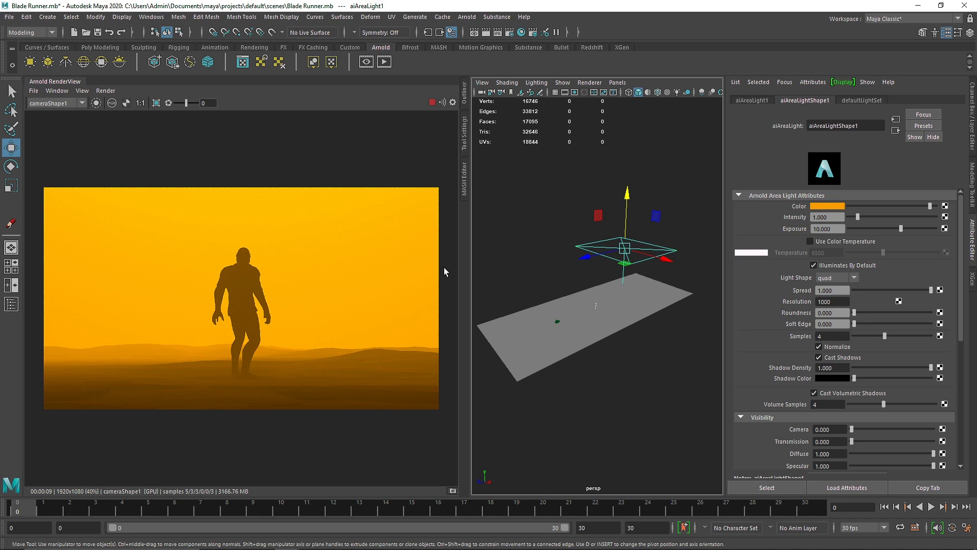
# - Widen the render view and scale the overhead area light down along its X axis
pyautogui.moveTo(471, 262); pyautogui.dragTo(553, 262)
pyautogui.scroll(3, 470, 265)
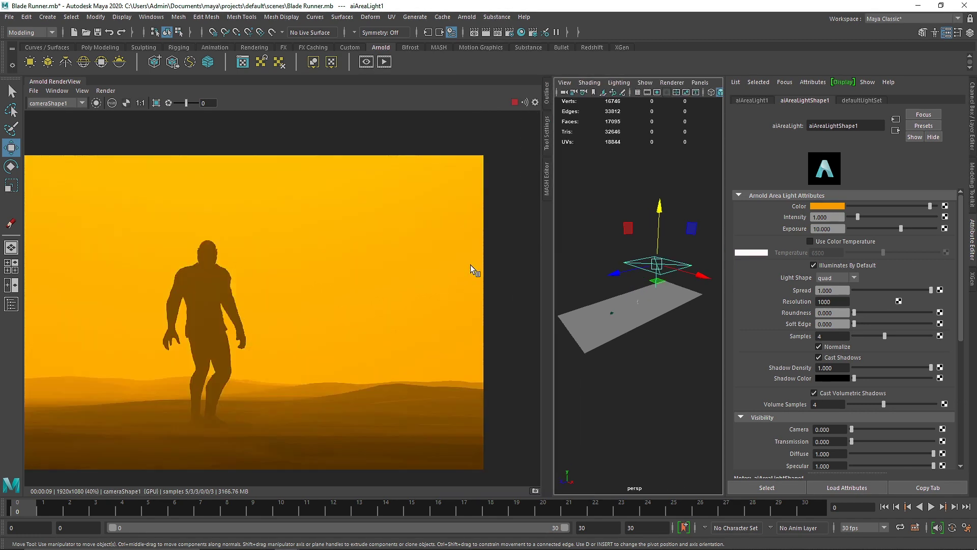
pyautogui.scroll(-1, 464, 268)
pyautogui.scroll(-5, 410, 277)
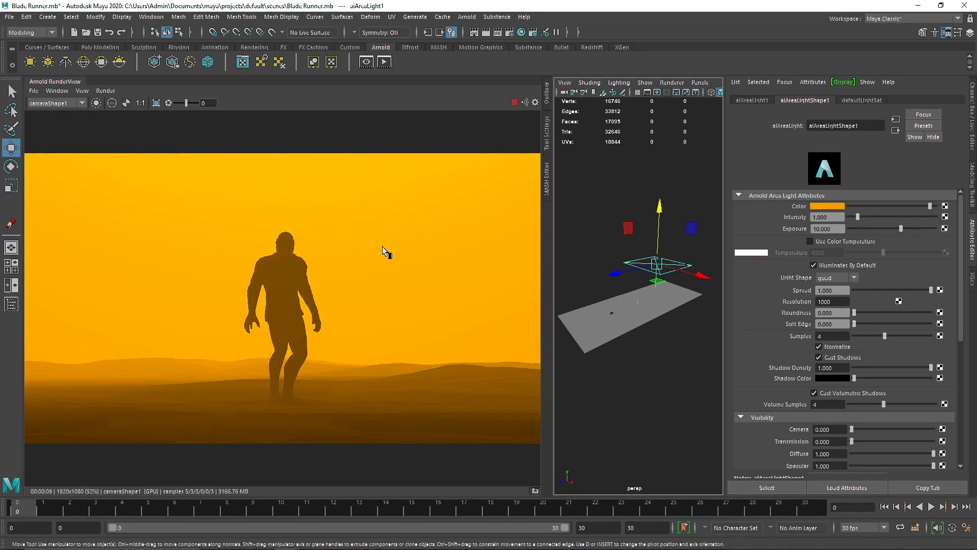
pyautogui.click(619, 246)
pyautogui.click(661, 257)
pyautogui.press('r')
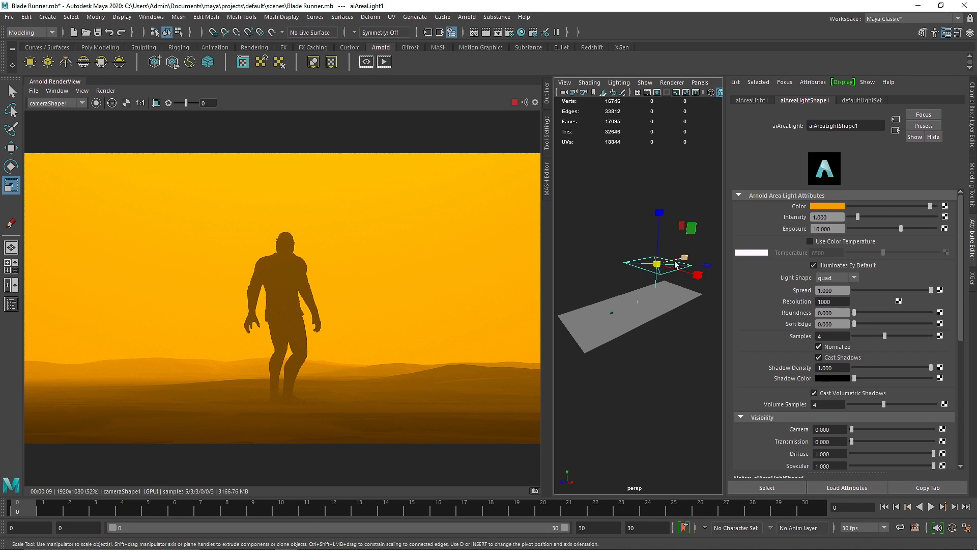
pyautogui.moveTo(675, 264)
pyautogui.mouseDown()
pyautogui.moveTo(677, 277)
pyautogui.moveTo(696, 275)
pyautogui.moveTo(682, 272)
pyautogui.mouseUp()
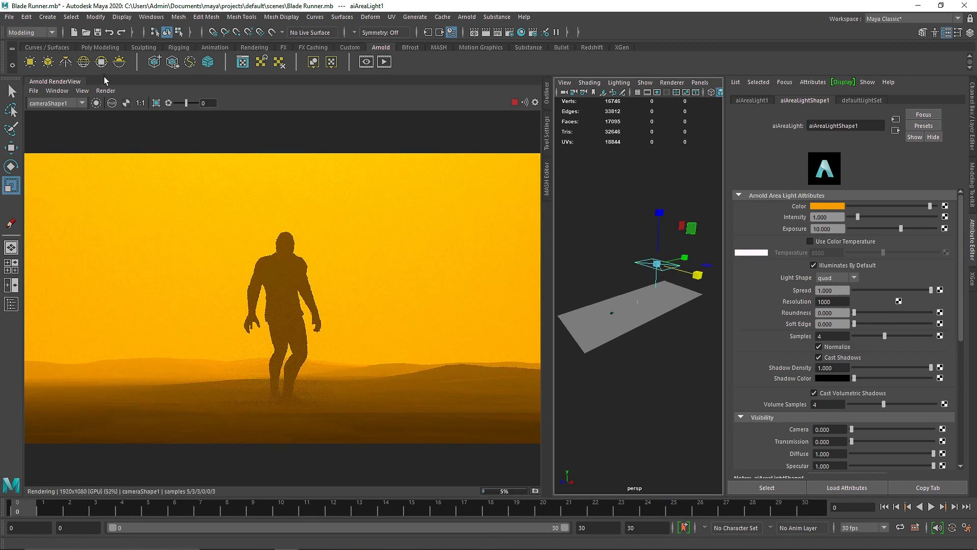
# - Create a polygon sphere, scale it up, and place it behind the figure at about 7 in Y
pyautogui.click(99, 47)
pyautogui.click(30, 62)
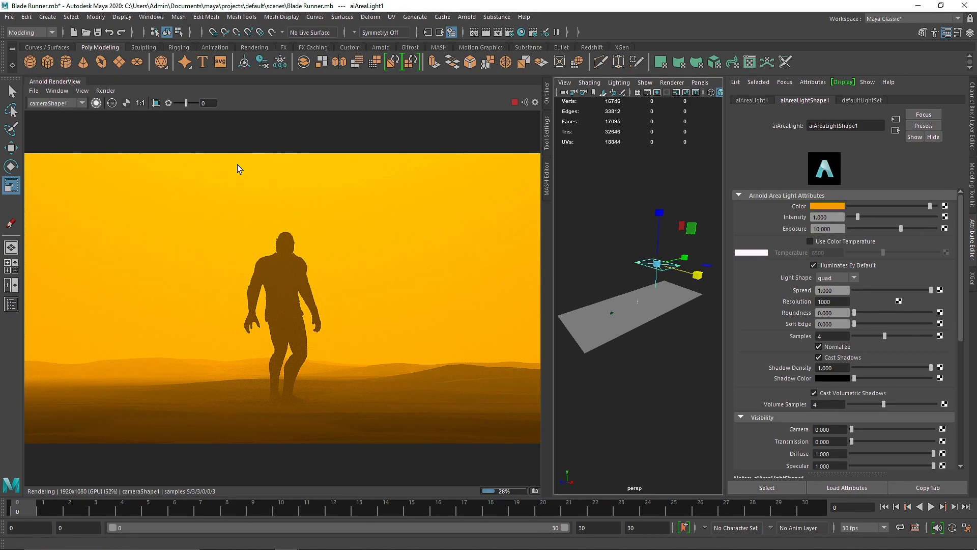
pyautogui.press('w')
pyautogui.moveTo(654, 280)
pyautogui.mouseDown()
pyautogui.moveTo(655, 263)
pyautogui.moveTo(680, 283)
pyautogui.moveTo(654, 264)
pyautogui.moveTo(656, 278)
pyautogui.mouseUp()
pyautogui.press('r')
pyautogui.press('w')
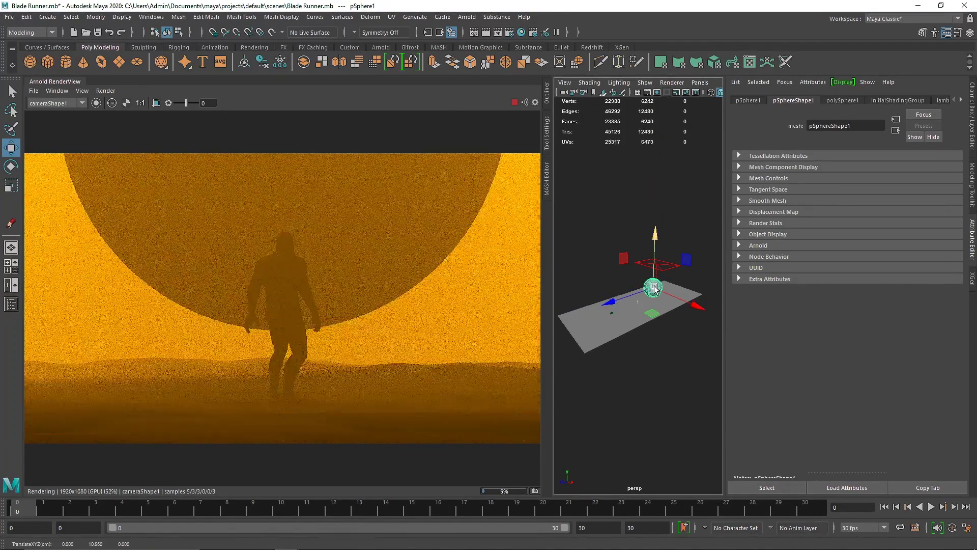
pyautogui.moveTo(652, 276); pyautogui.dragTo(655, 288)
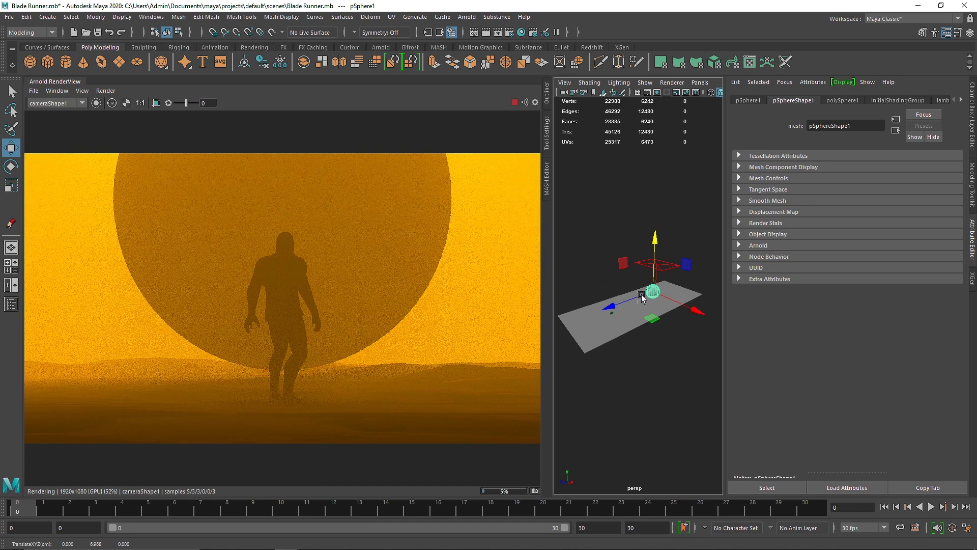
# - Shrink the sphere and push it back along Z behind the figure, with a render region drawn around both
pyautogui.press('r')
pyautogui.moveTo(653, 291); pyautogui.dragTo(715, 301)
pyautogui.press('w')
pyautogui.press('r')
pyautogui.press('f')
pyautogui.press('w')
pyautogui.keyDown('alt'); pyautogui.moveTo(715, 301); pyautogui.dragTo(530, 300, button='right'); pyautogui.keyUp('alt')
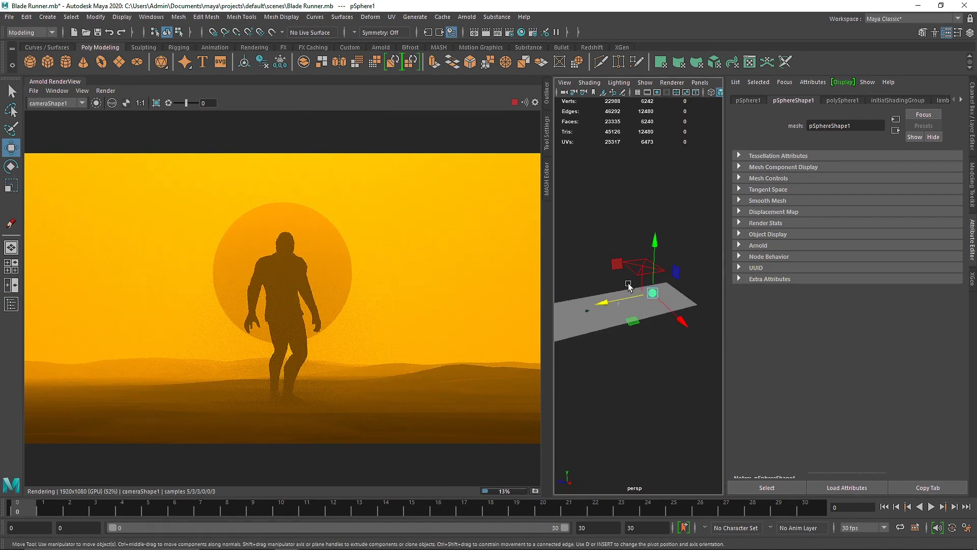
pyautogui.moveTo(188, 188); pyautogui.dragTo(432, 374)
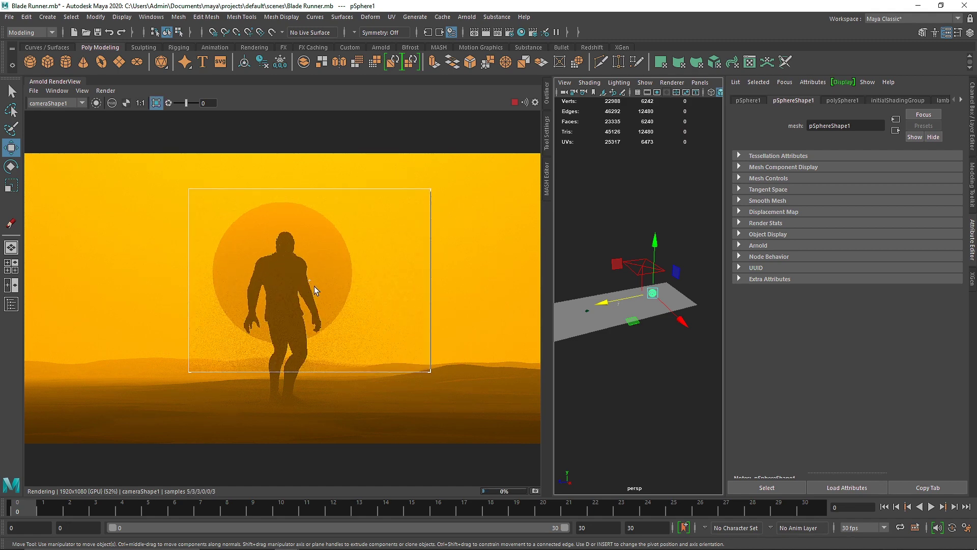
# - Inspect the figure against the sun sphere up close and turn off the render region so the full frame renders
pyautogui.scroll(2, 315, 287)
pyautogui.scroll(3, 659, 289)
pyautogui.keyDown('alt'); pyautogui.moveTo(659, 289); pyautogui.dragTo(635, 313); pyautogui.keyUp('alt')
pyautogui.scroll(5, 645, 298)
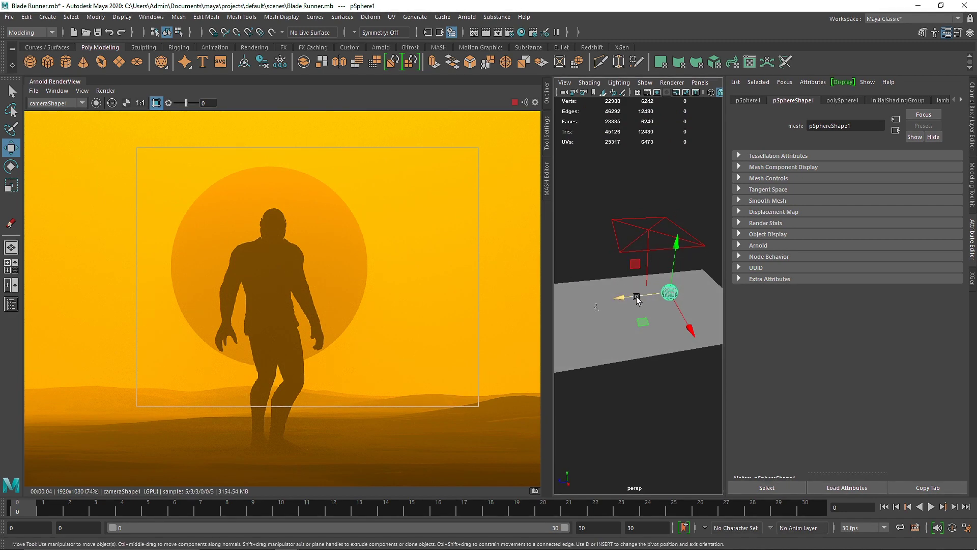
pyautogui.click(159, 102)
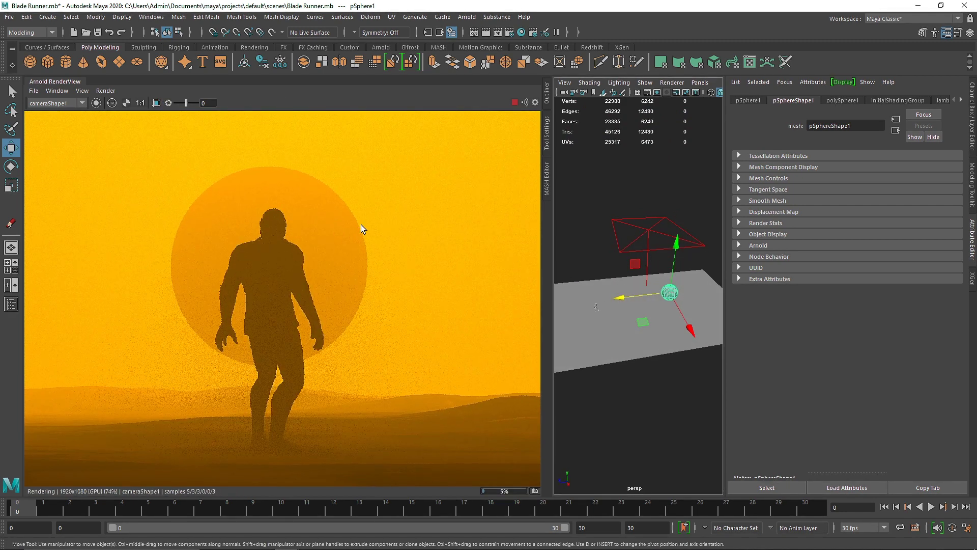
pyautogui.scroll(-2, 377, 243)
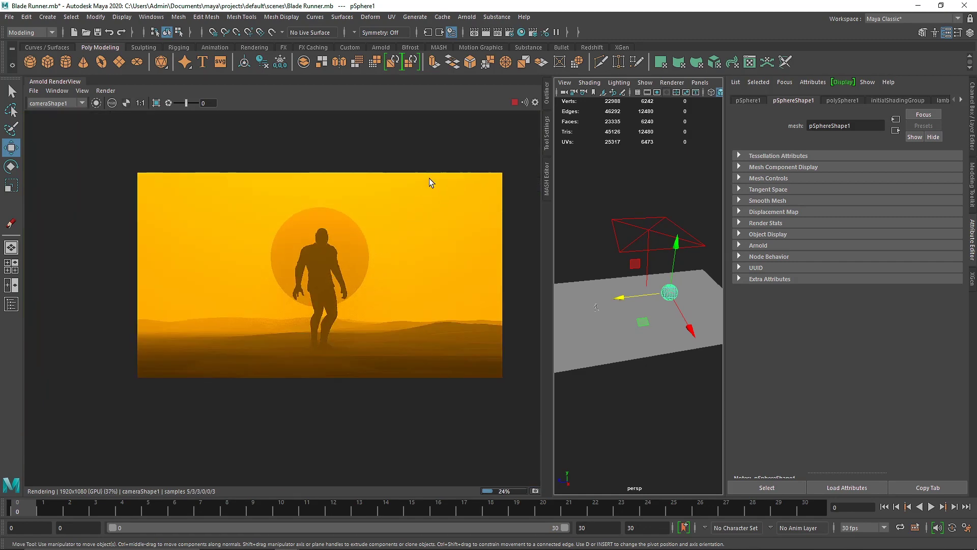
# - Open the render settings beside the overhead area light's attributes and examine the Arnold sampling and Volume ray depth
pyautogui.rightClick(71, 83)
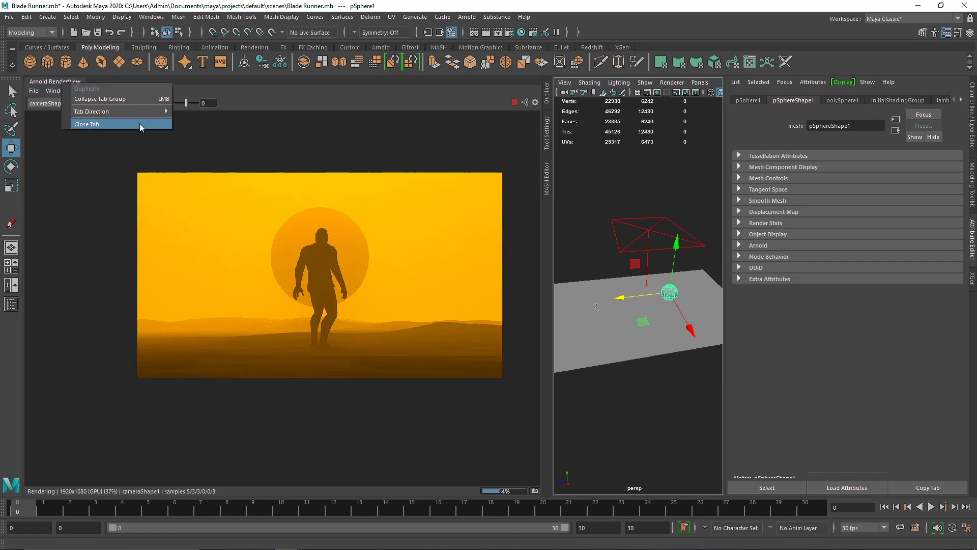
pyautogui.click(141, 124)
pyautogui.click(509, 32)
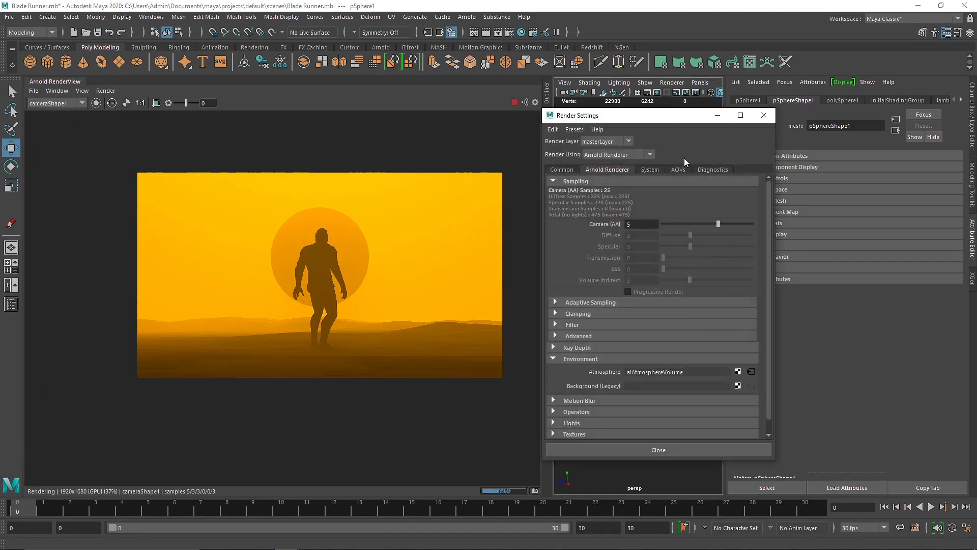
pyautogui.moveTo(673, 120); pyautogui.dragTo(476, 183)
pyautogui.click(635, 217)
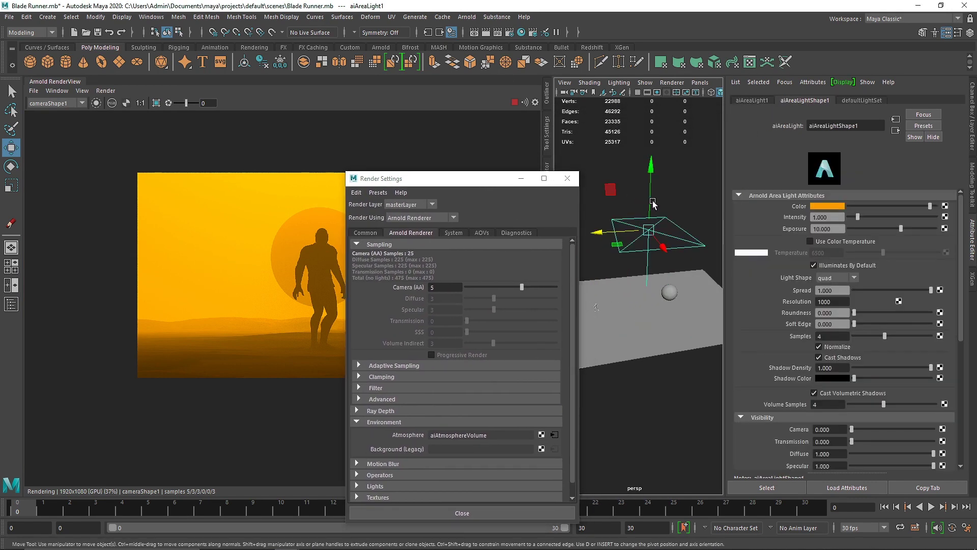
pyautogui.click(382, 411)
pyautogui.click(453, 468)
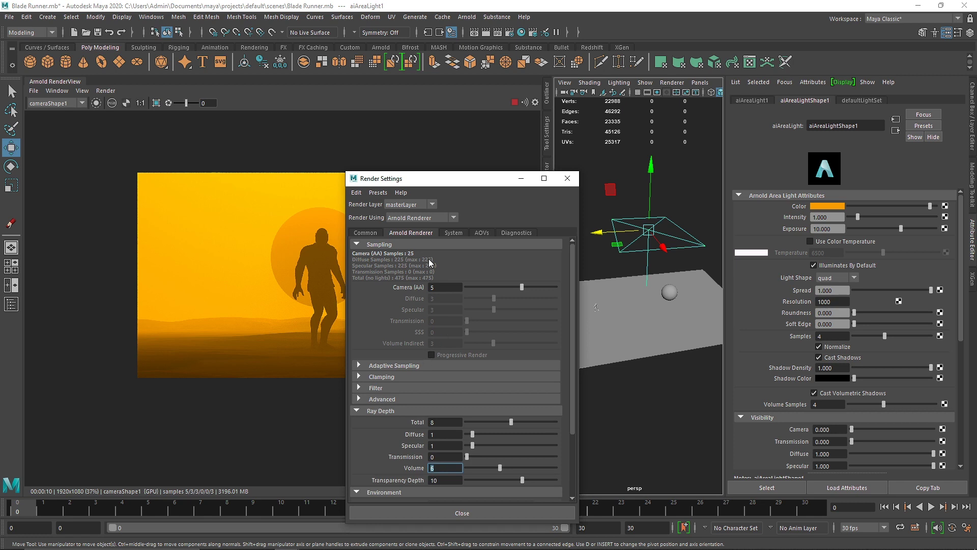
# - Review the Render Device options, close the render settings, and frame the whole image in the render view
pyautogui.click(454, 233)
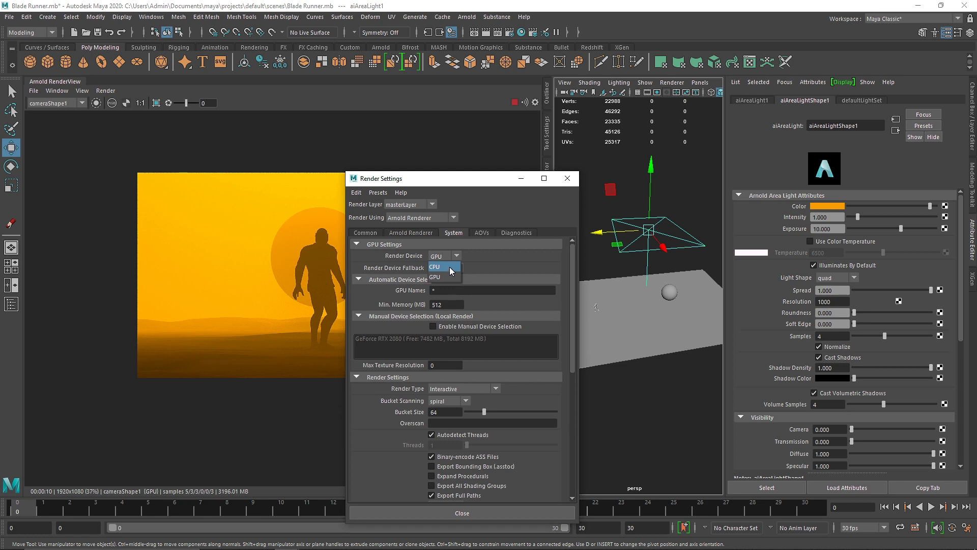
pyautogui.click(416, 234)
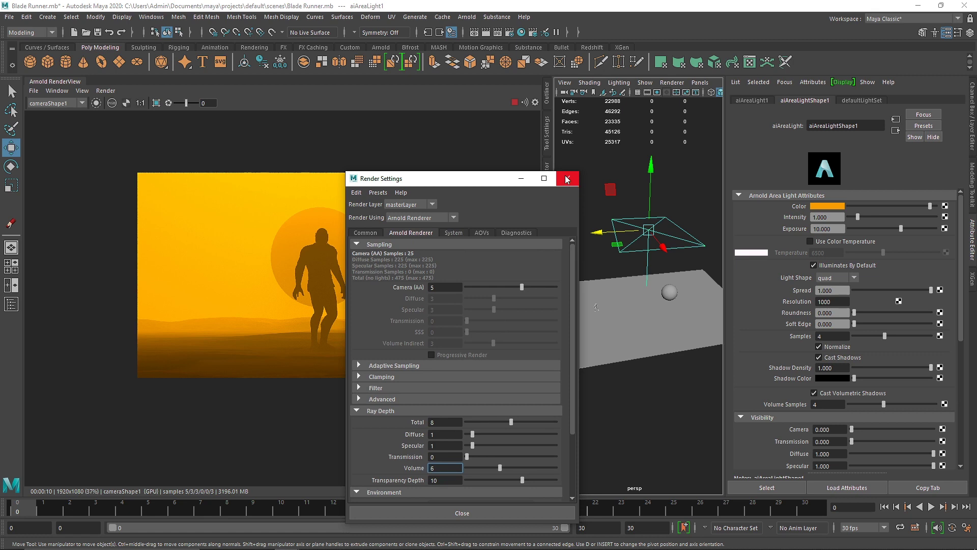
pyautogui.click(566, 179)
pyautogui.press('f')
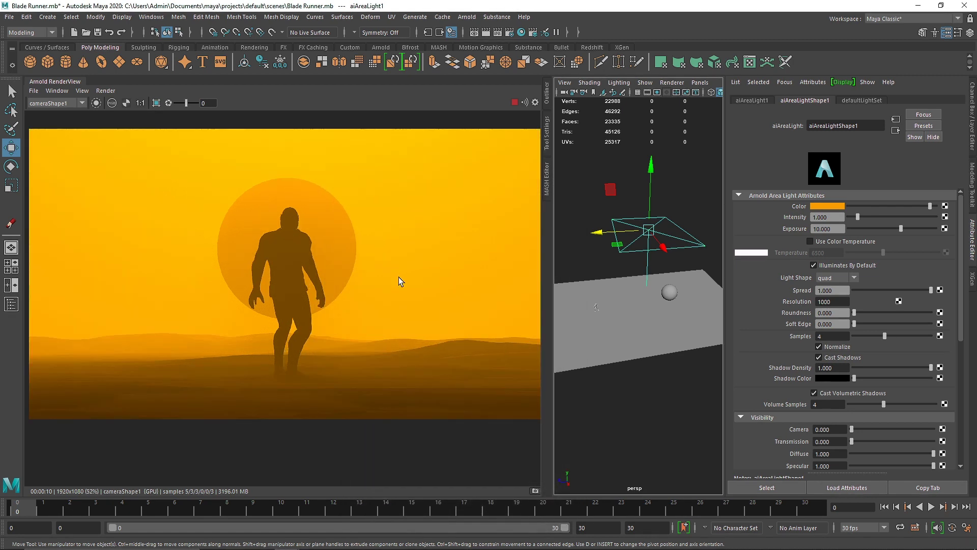